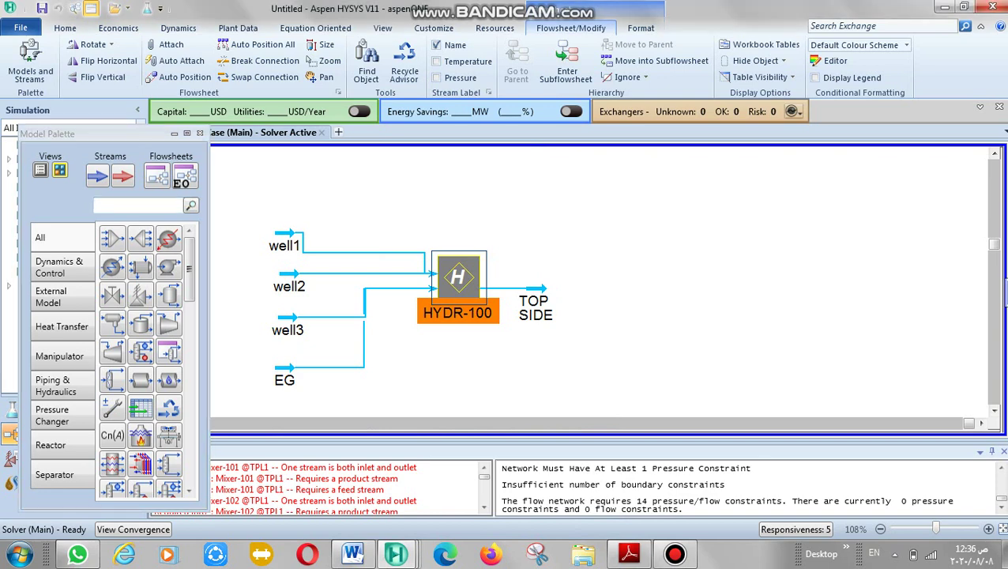
Step: Open the HYDR-100 hydraulics sub-flowsheet properties and set the emulsion viscosity method to Brinkman
{"action": "double_click", "coordinate": [459, 278]}
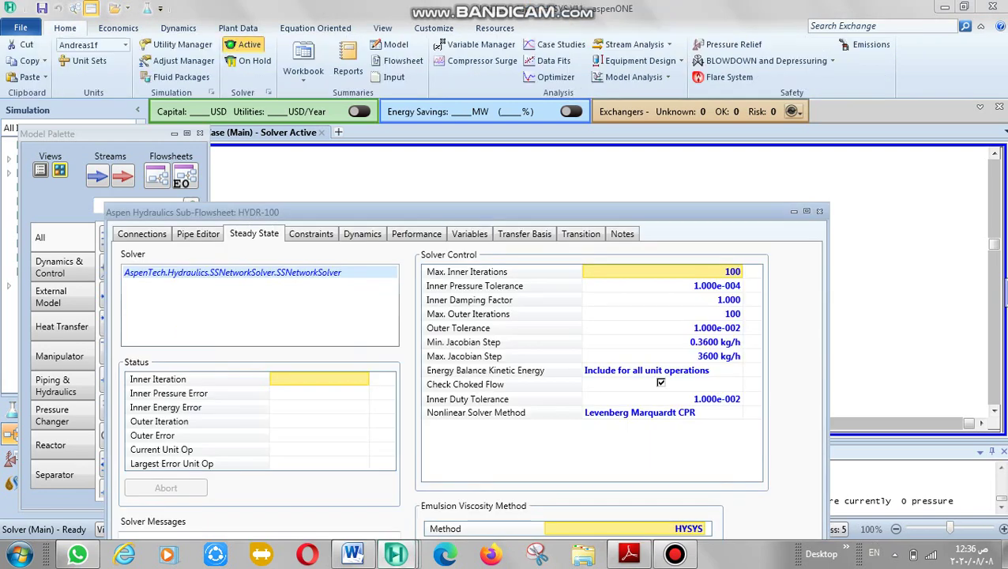
{"action": "left_click_drag", "start_coordinate": [459, 212], "coordinate": [441, 80]}
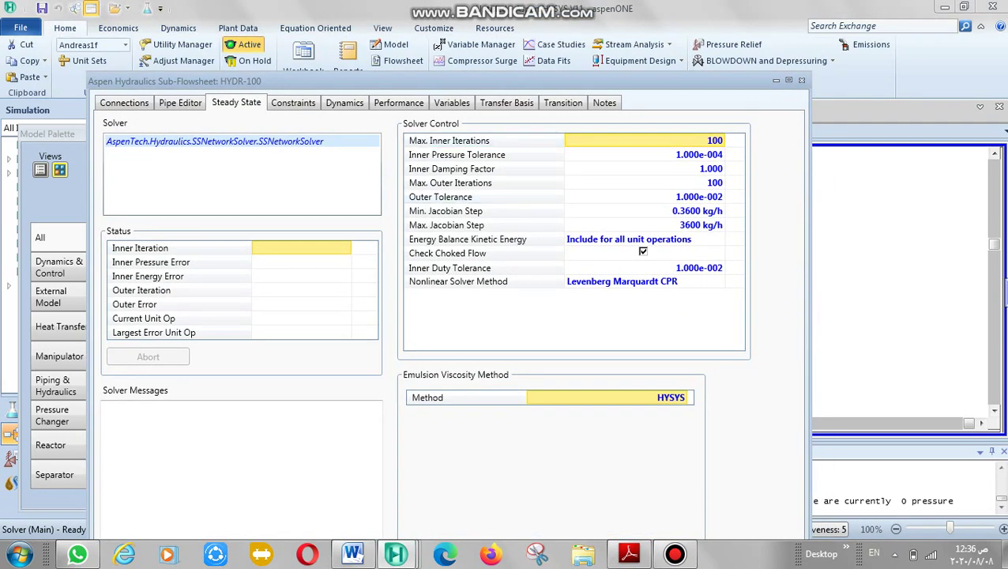
{"action": "left_click", "coordinate": [663, 398]}
{"action": "left_click", "coordinate": [682, 398]}
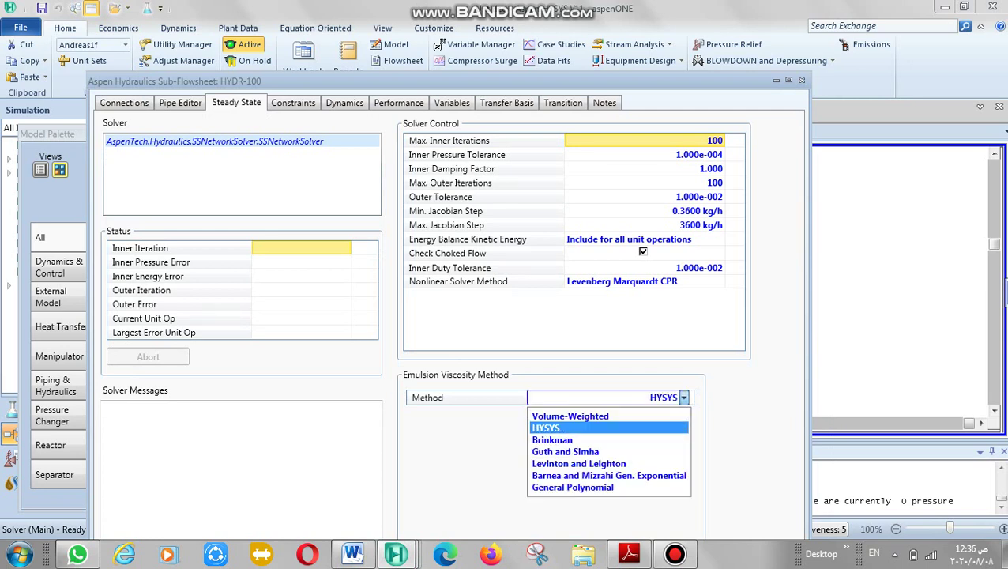
{"action": "key", "text": "Down"}
{"action": "key", "text": "Down"}
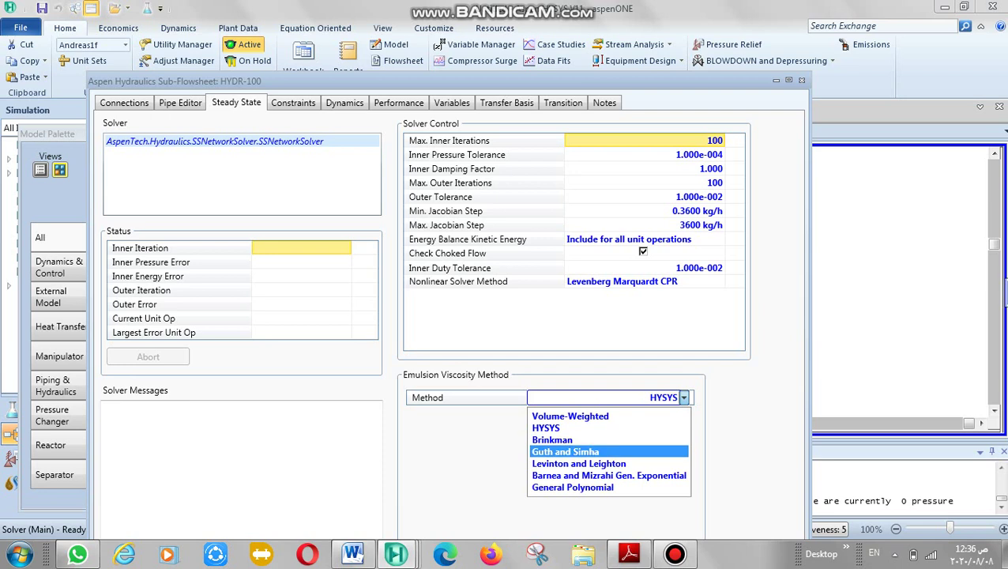
{"action": "key", "text": "Up"}
{"action": "key", "text": "Return"}
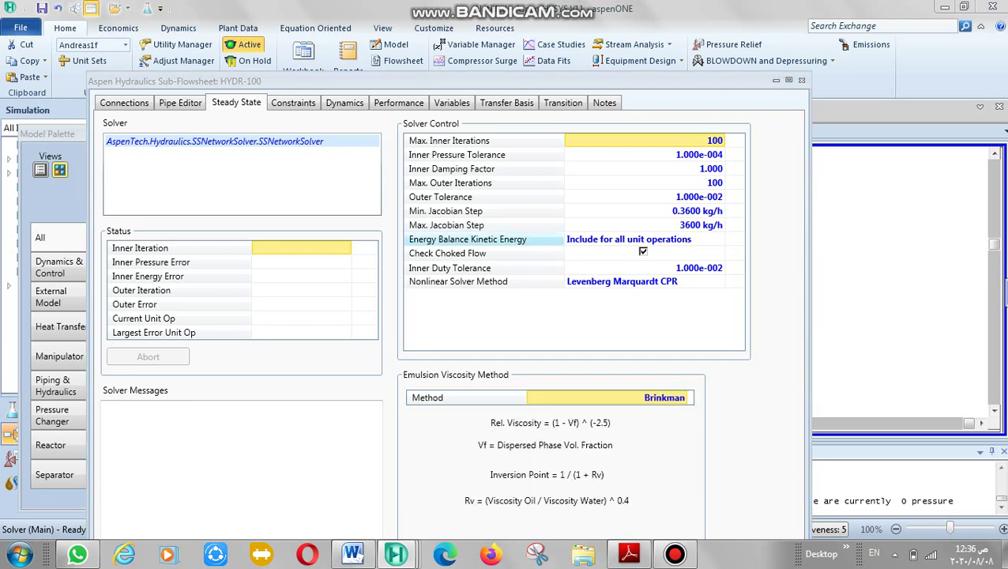
Step: Set the steady-state solver's inner duty tolerance to 0.0001
{"action": "left_click", "coordinate": [447, 253]}
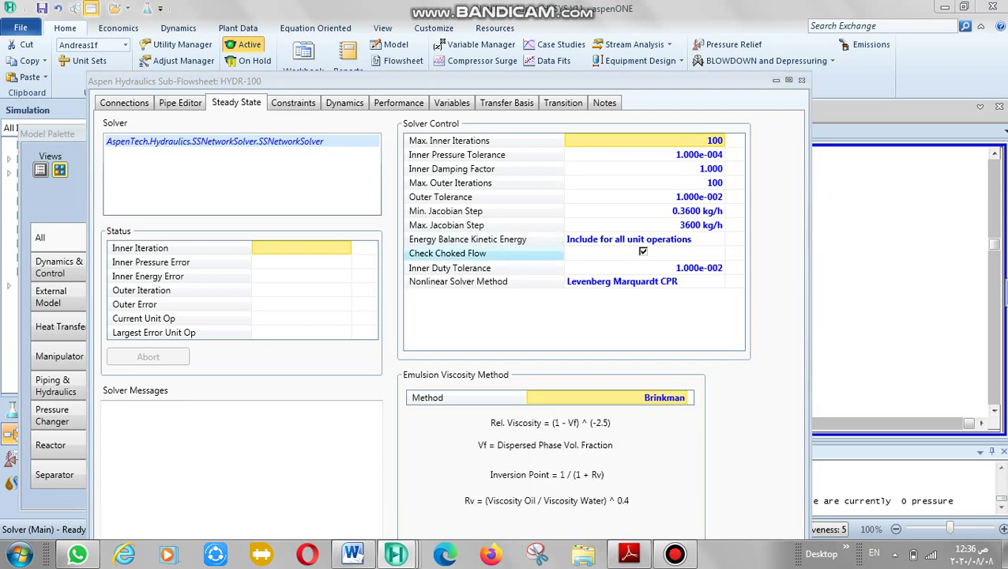
{"action": "left_click", "coordinate": [644, 268]}
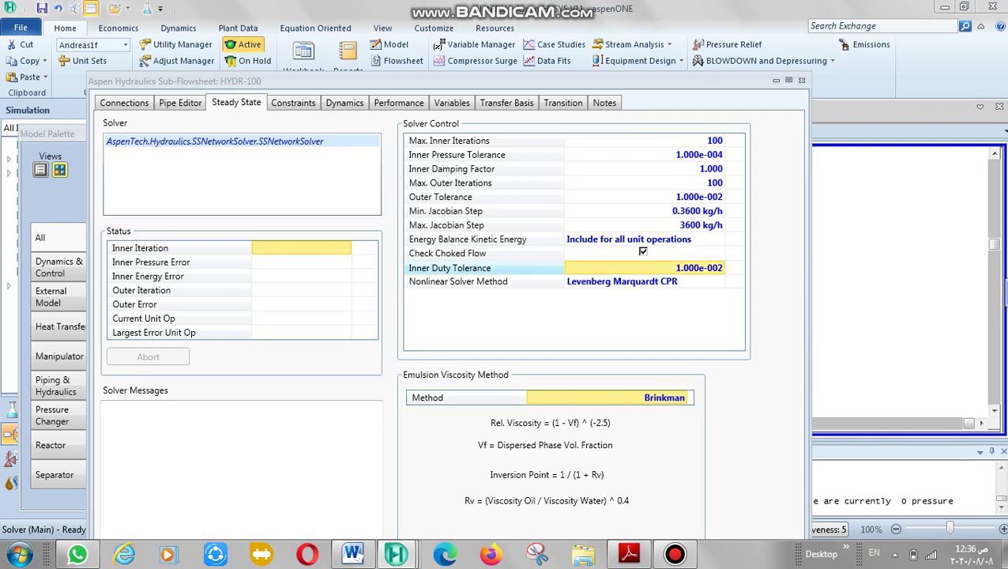
{"action": "type", "text": "0.0001"}
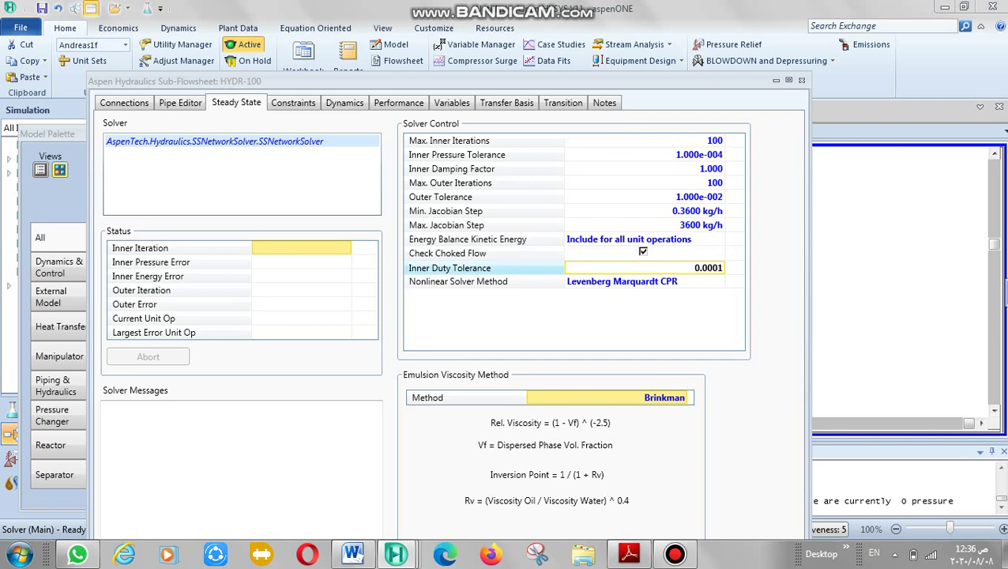
{"action": "key", "text": "Return"}
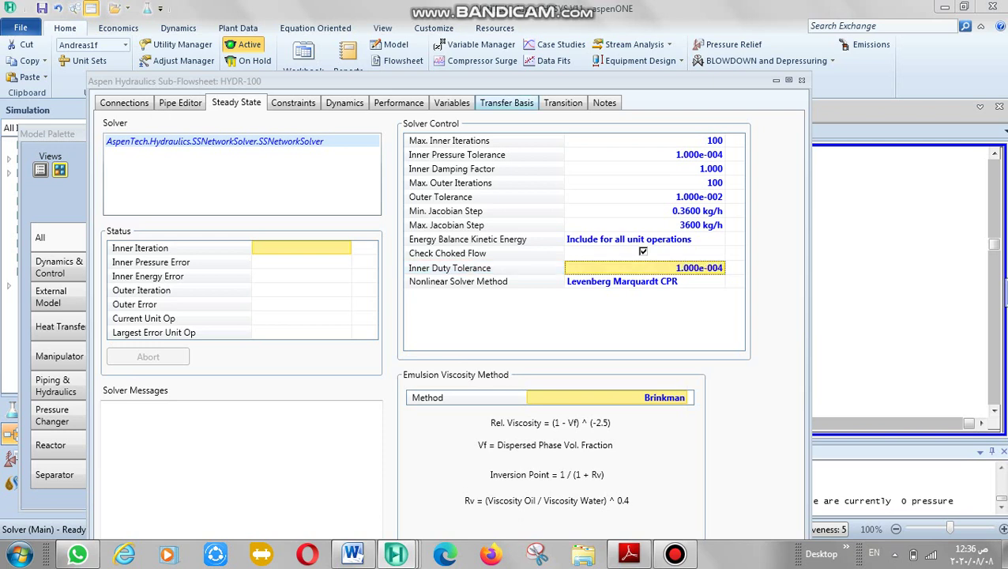
Step: Set the transfer basis to T-P Flash for inlet streams well1, well2, well3 and EG and for the TOP SIDE outlet, and close the properties
{"action": "left_click", "coordinate": [506, 103]}
{"action": "left_click", "coordinate": [481, 158]}
{"action": "left_click", "coordinate": [458, 176]}
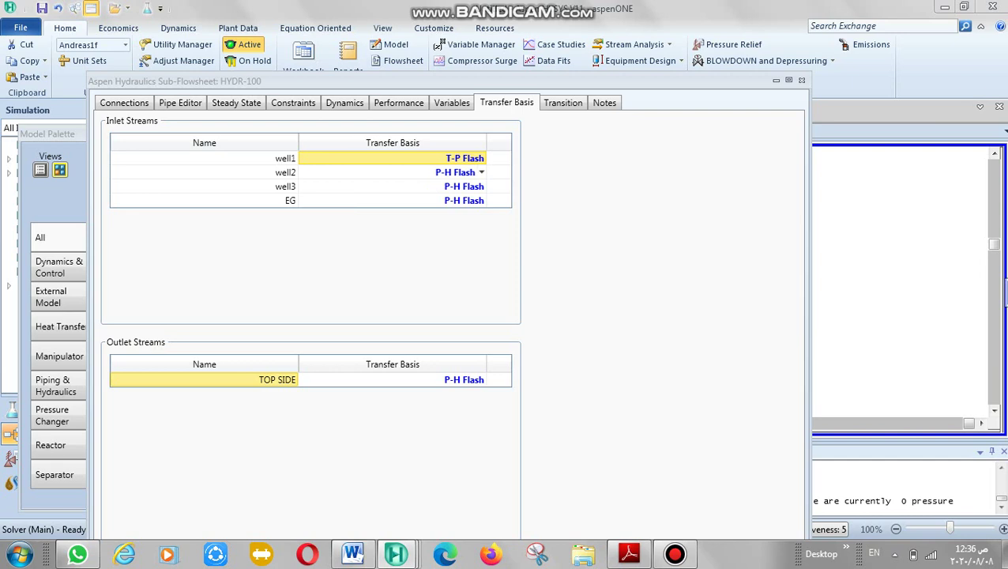
{"action": "left_click", "coordinate": [481, 173]}
{"action": "left_click", "coordinate": [328, 187]}
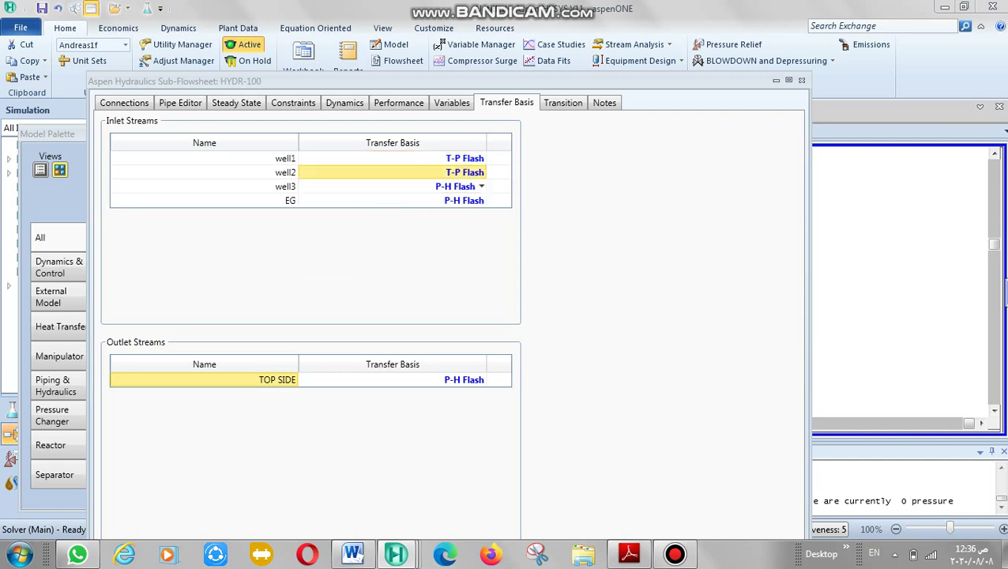
{"action": "left_click", "coordinate": [481, 186]}
{"action": "left_click", "coordinate": [328, 204]}
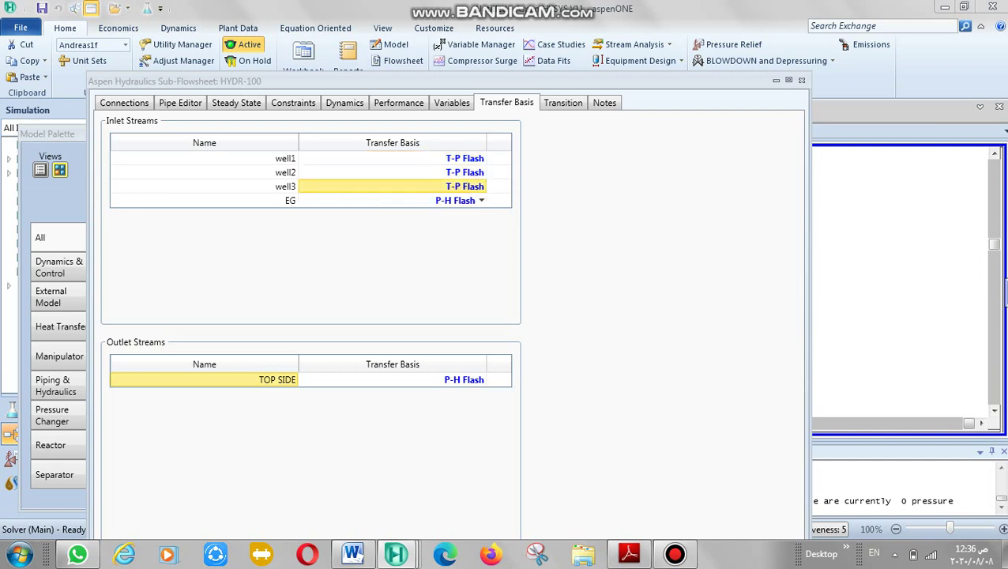
{"action": "left_click", "coordinate": [481, 201]}
{"action": "left_click", "coordinate": [324, 212]}
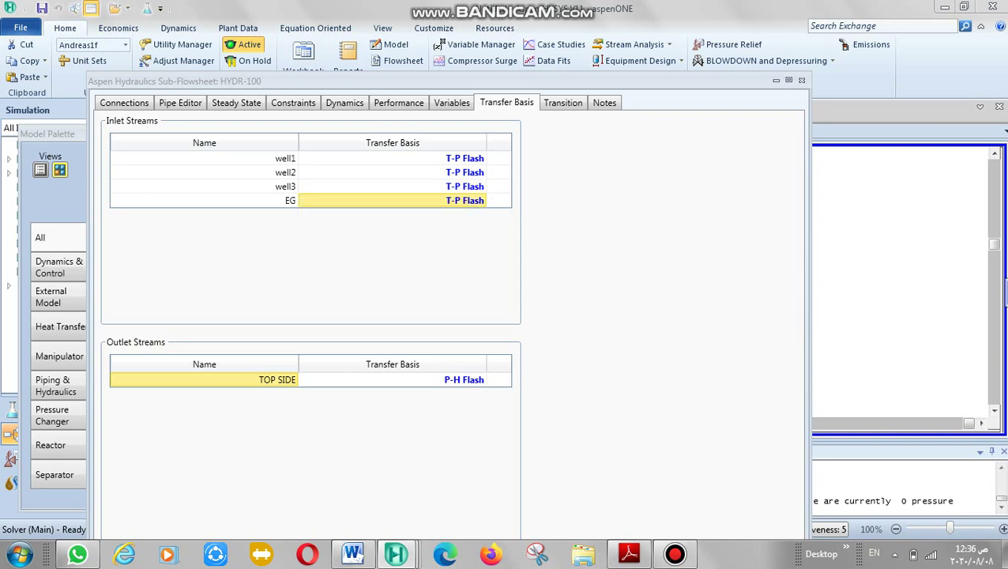
{"action": "left_click", "coordinate": [481, 379]}
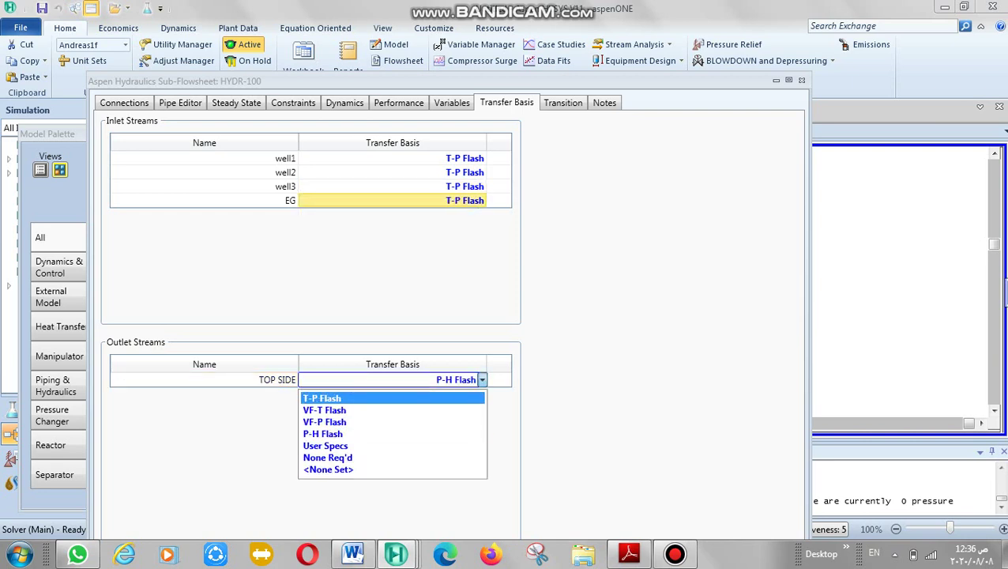
{"action": "left_click", "coordinate": [326, 398]}
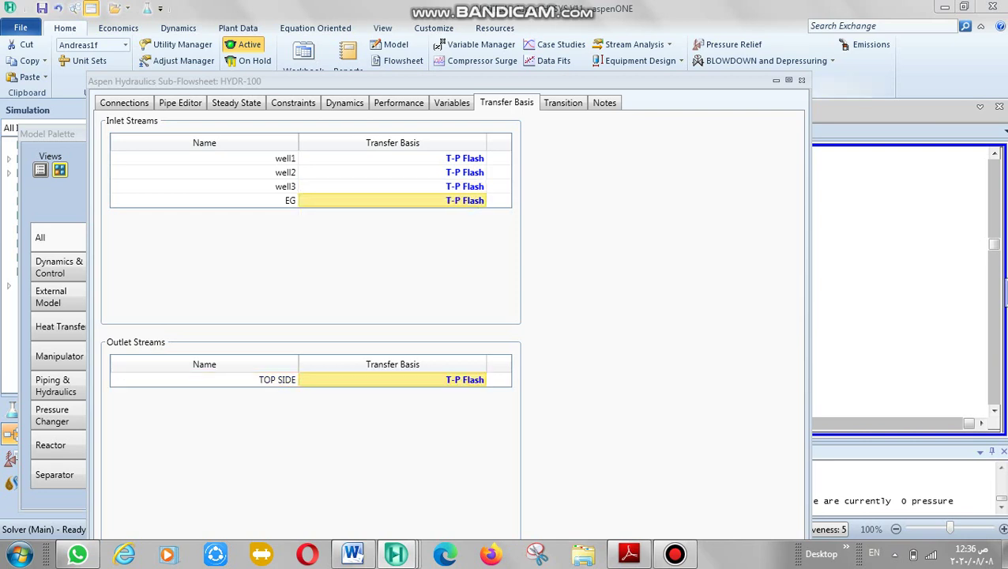
{"action": "left_click", "coordinate": [801, 80]}
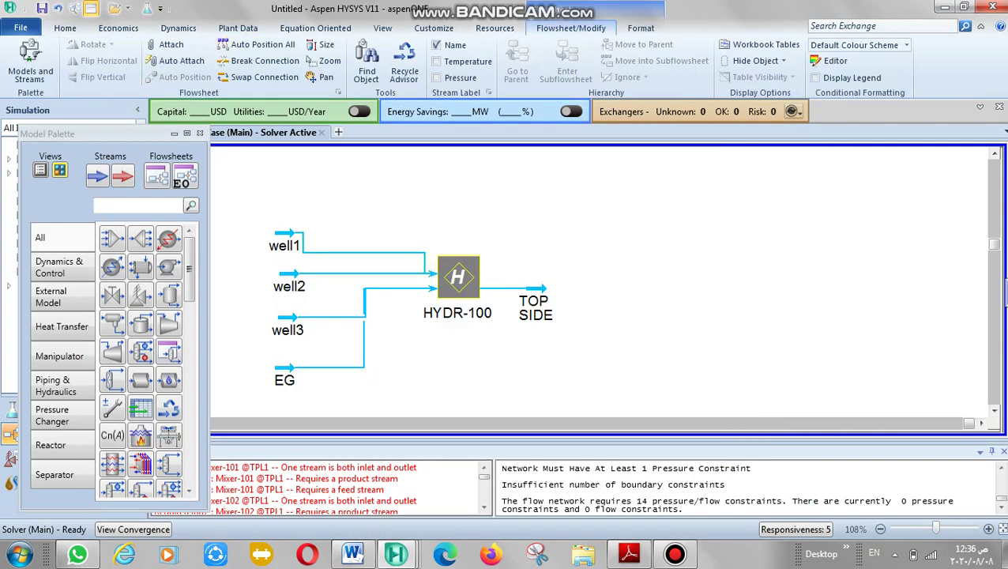
Step: Enter the HYDR-100 subflowsheet and minimize the piping palette that covers the flowsheet
{"action": "left_click", "coordinate": [458, 279]}
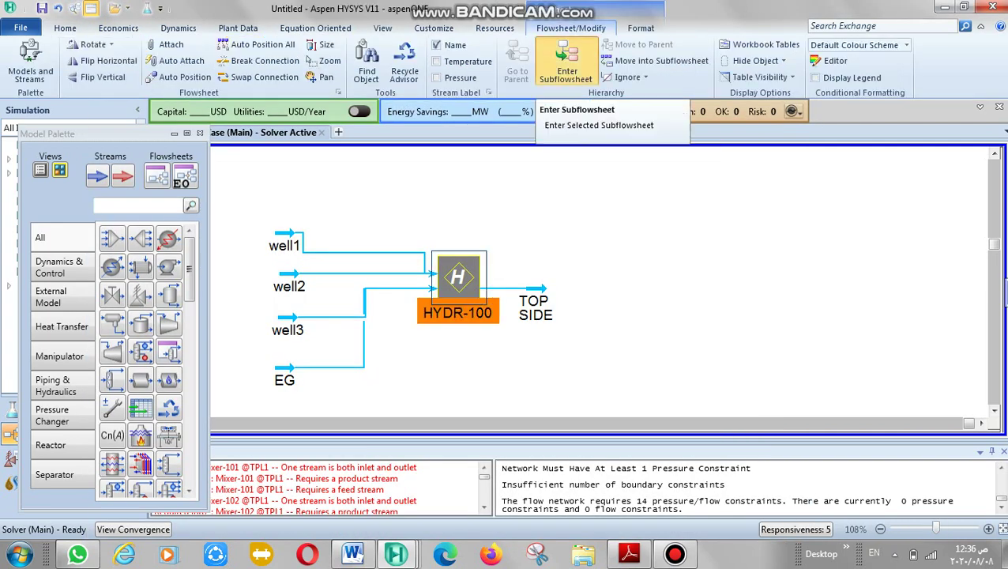
{"action": "left_click", "coordinate": [567, 67]}
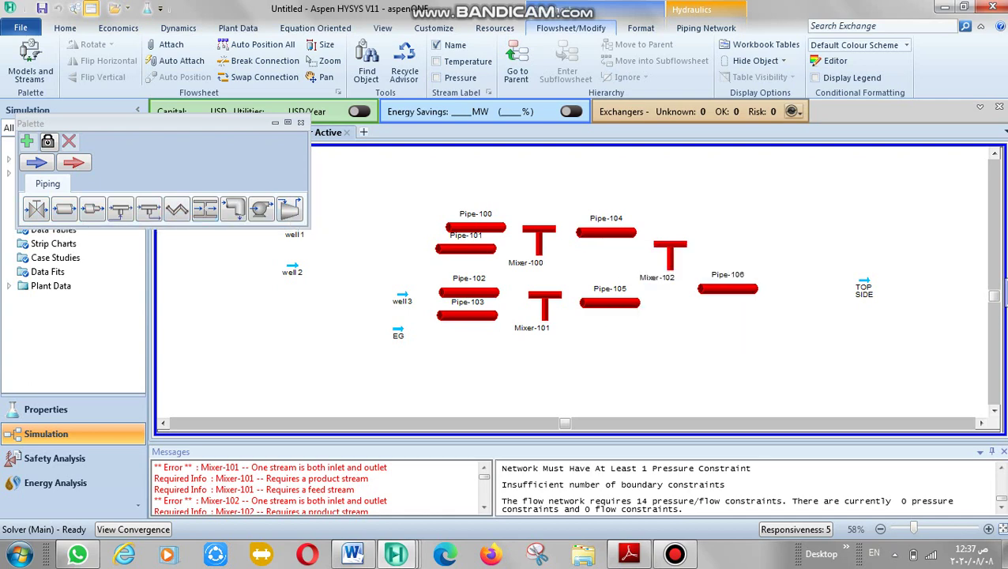
{"action": "left_click", "coordinate": [275, 123]}
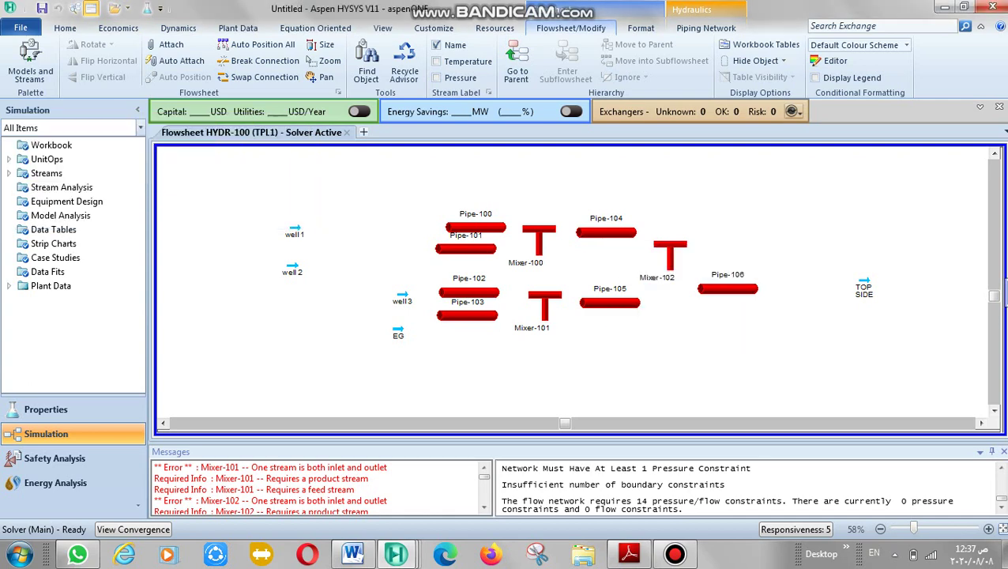
Step: Shift Pipe-100 slightly left, connect it from feed well1 to a new product stream 1-1, and review its pipe data and heat transfer settings
{"action": "mouse_move", "coordinate": [457, 226]}
{"action": "left_mouse_down"}
{"action": "mouse_move", "coordinate": [395, 228]}
{"action": "mouse_move", "coordinate": [447, 227]}
{"action": "left_mouse_up"}
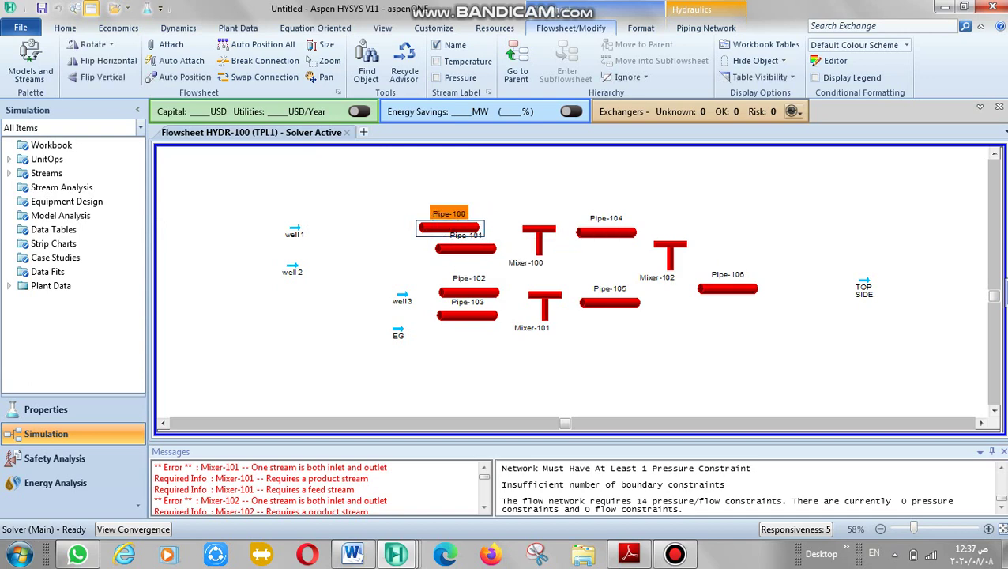
{"action": "double_click", "coordinate": [447, 228]}
{"action": "left_click", "coordinate": [209, 234]}
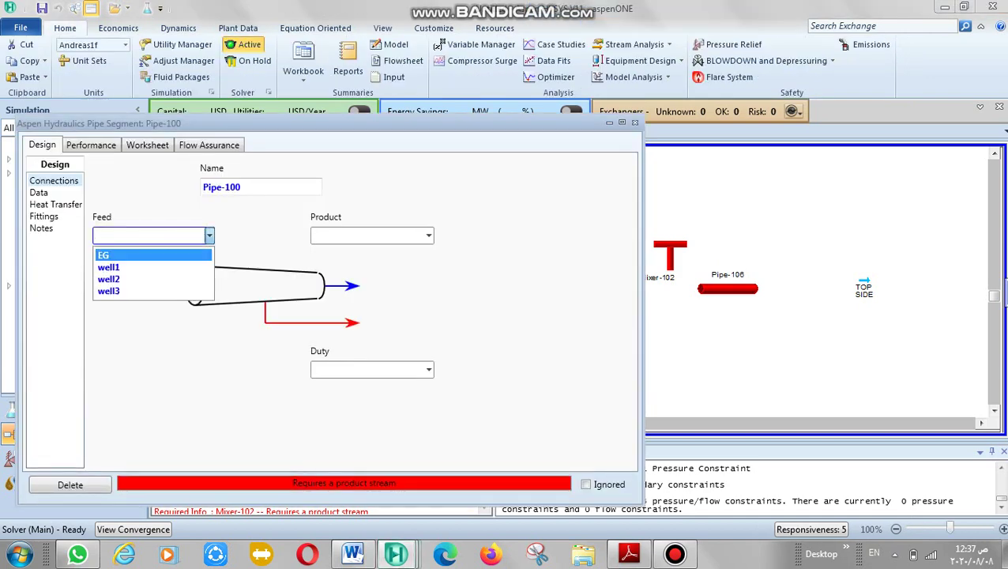
{"action": "key", "text": "Down"}
{"action": "key", "text": "Return"}
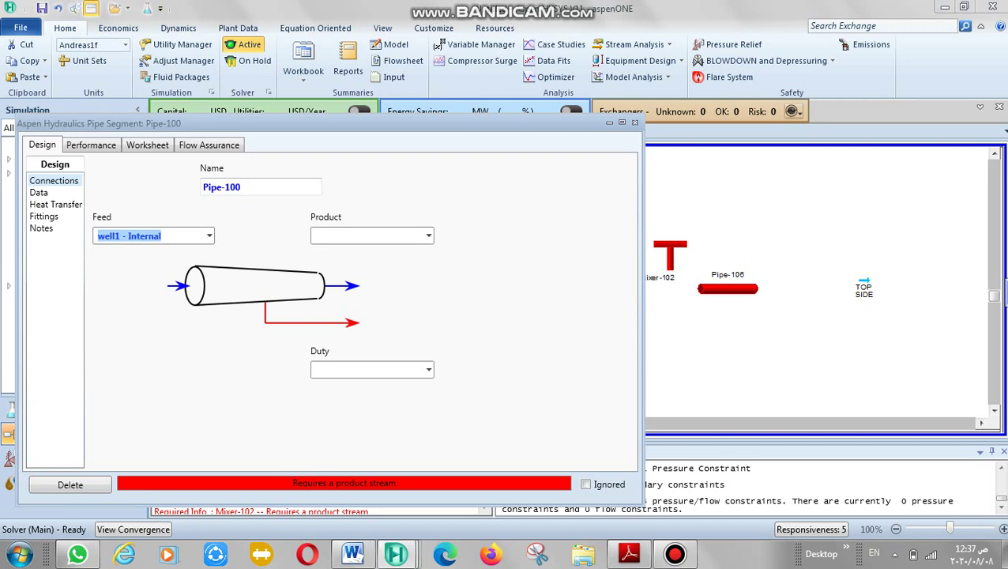
{"action": "left_click", "coordinate": [400, 235]}
{"action": "type", "text": "1-1"}
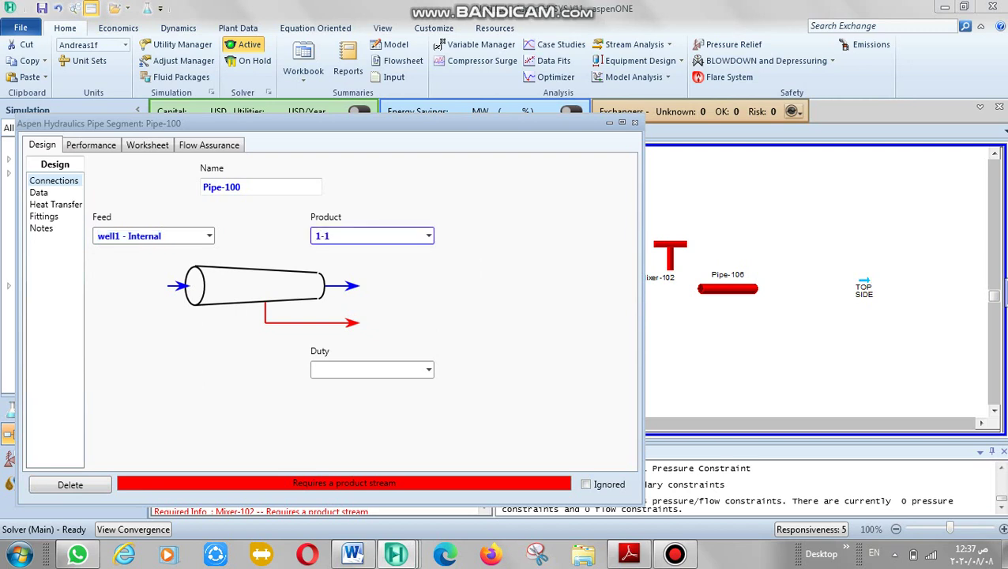
{"action": "key", "text": "Return"}
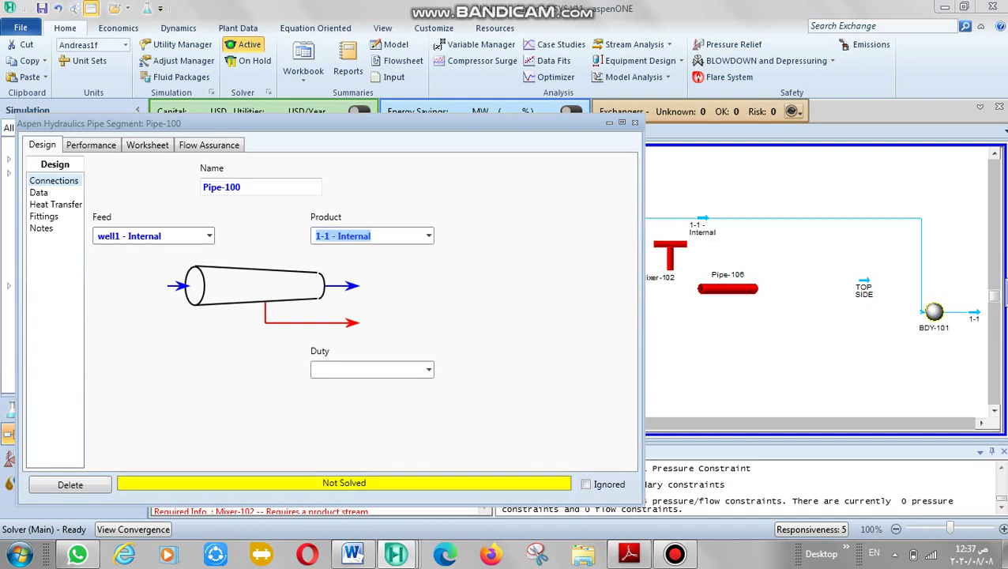
{"action": "left_click", "coordinate": [39, 193]}
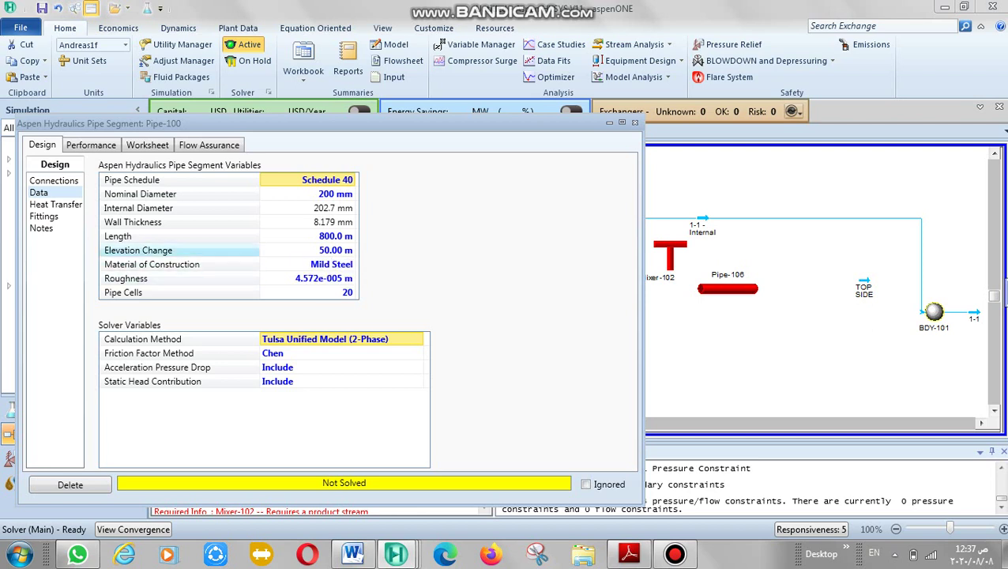
{"action": "left_click", "coordinate": [56, 205]}
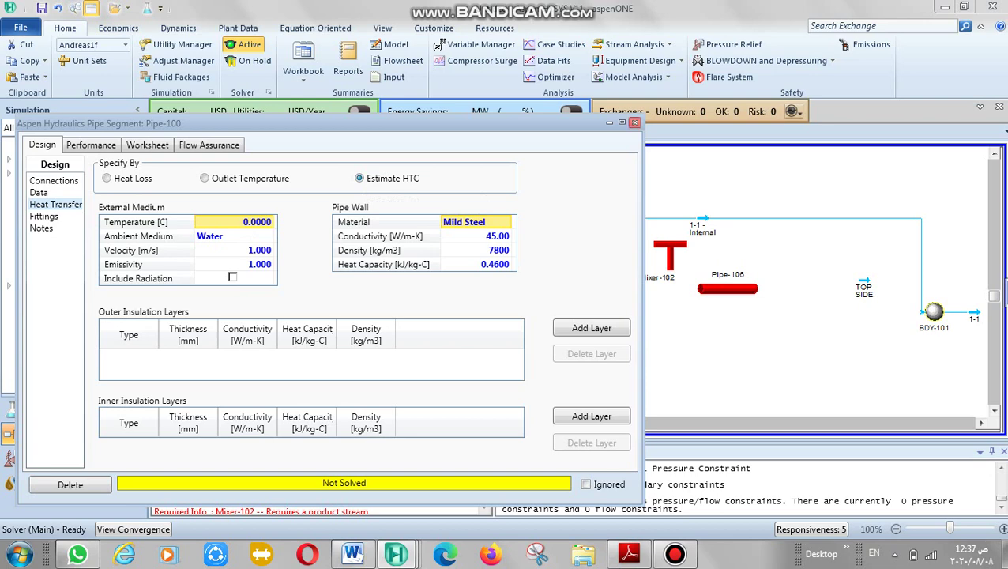
{"action": "left_click", "coordinate": [634, 123]}
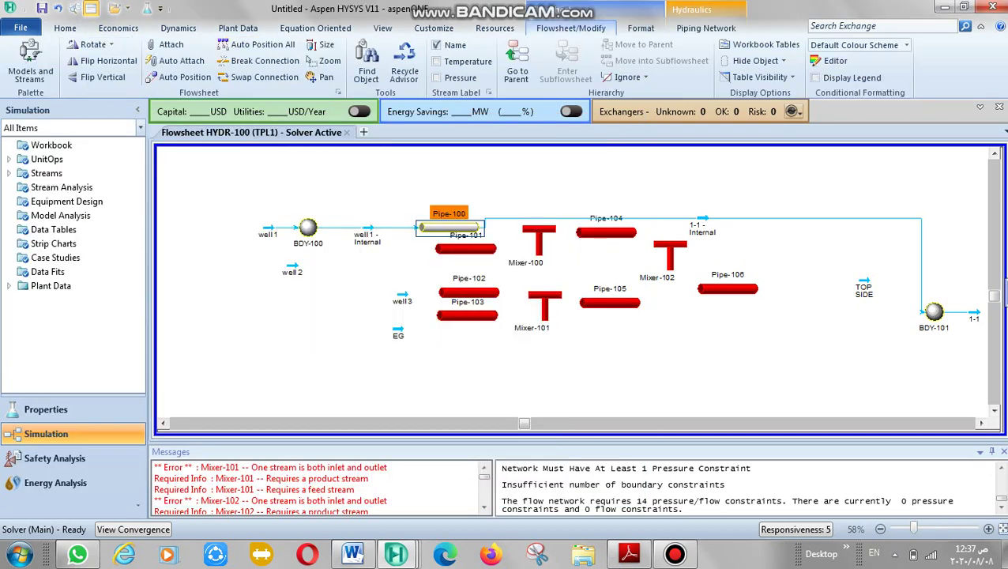
Step: Connect Pipe-101 from feed well2 to a new product stream 2-2, and review its pipe data and heat transfer settings
{"action": "left_click", "coordinate": [460, 249]}
{"action": "double_click", "coordinate": [466, 249]}
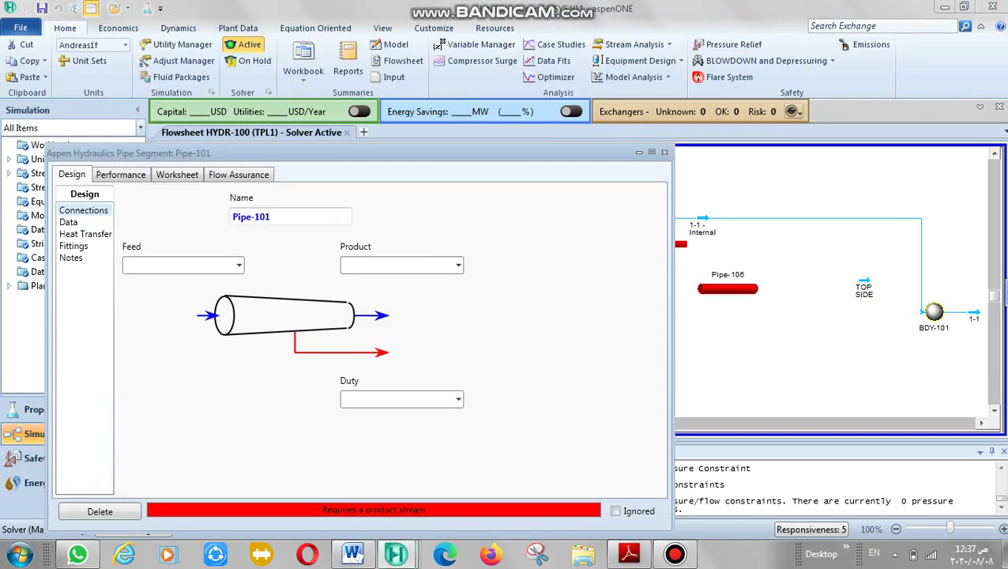
{"action": "left_click", "coordinate": [239, 266]}
{"action": "left_click", "coordinate": [140, 309]}
{"action": "left_click", "coordinate": [363, 265]}
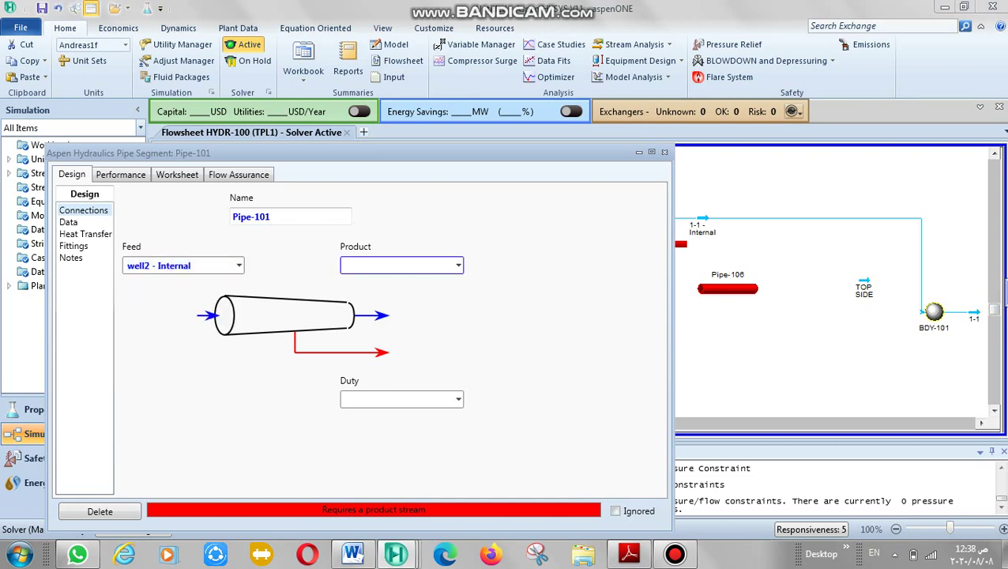
{"action": "type", "text": "2-2"}
{"action": "key", "text": "Return"}
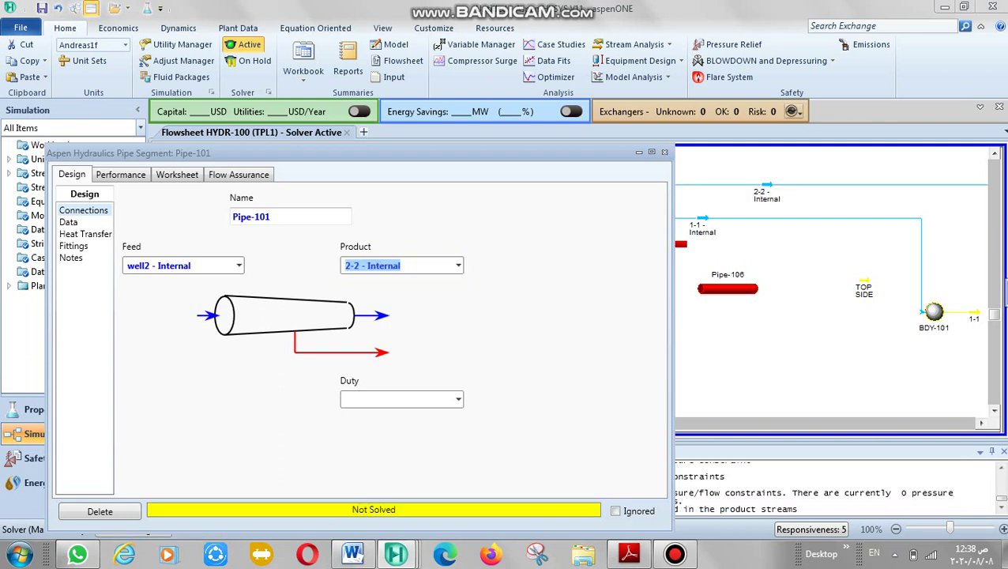
{"action": "left_click", "coordinate": [69, 222]}
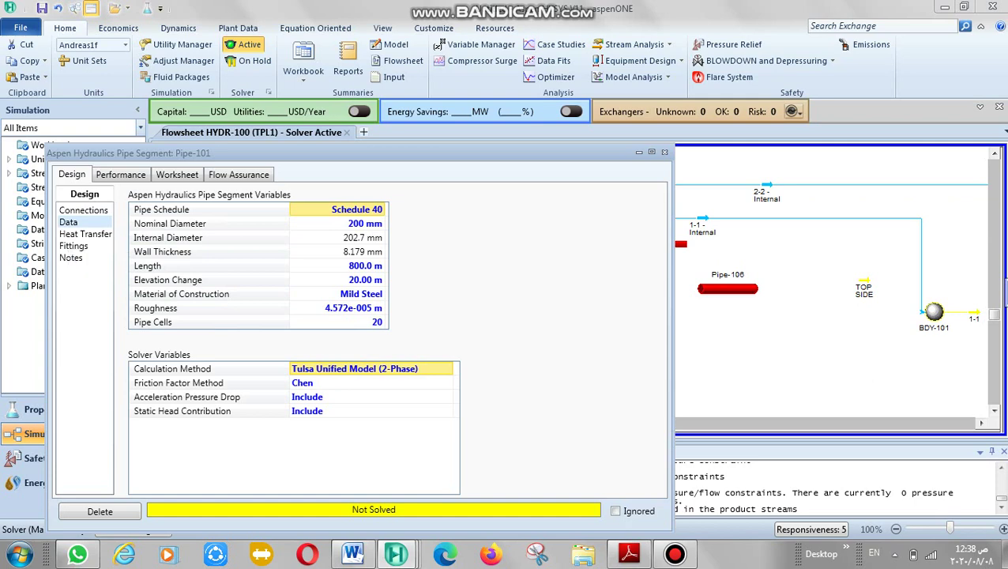
{"action": "left_click", "coordinate": [86, 234]}
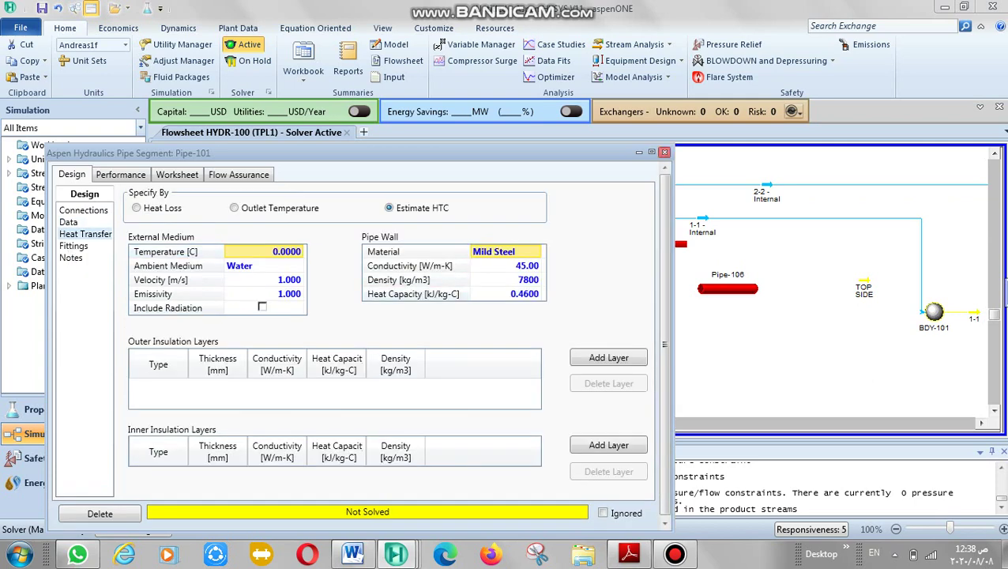
{"action": "left_click", "coordinate": [665, 152]}
Step: Connect Mixer-100 with feed 1-1, side arm 2-2 and a new product stream TO P1
{"action": "double_click", "coordinate": [539, 239]}
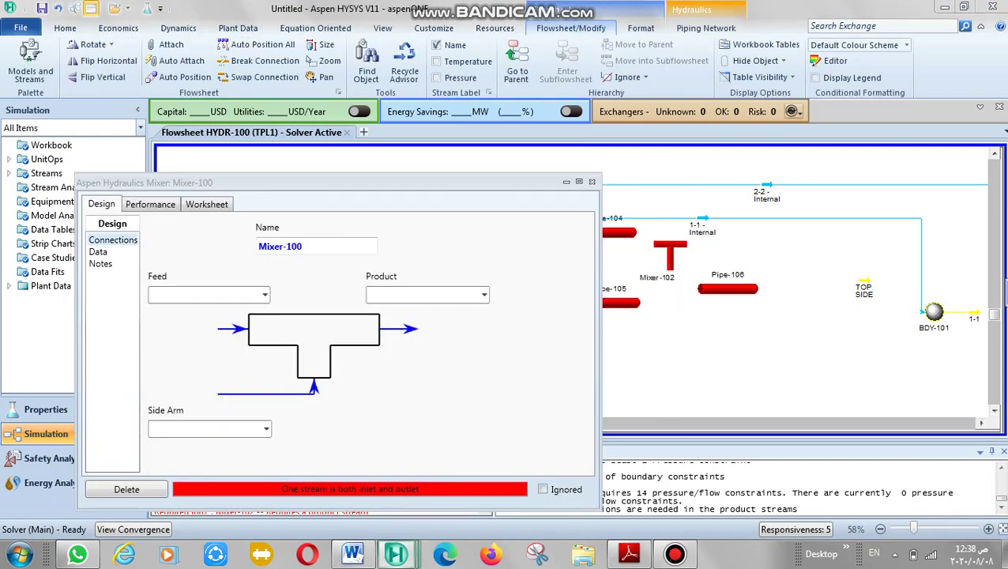
{"action": "left_click", "coordinate": [265, 295]}
{"action": "left_click", "coordinate": [207, 313]}
{"action": "left_click", "coordinate": [265, 428]}
{"action": "left_click", "coordinate": [158, 446]}
{"action": "left_click", "coordinate": [397, 295]}
{"action": "type", "text": "TO "}
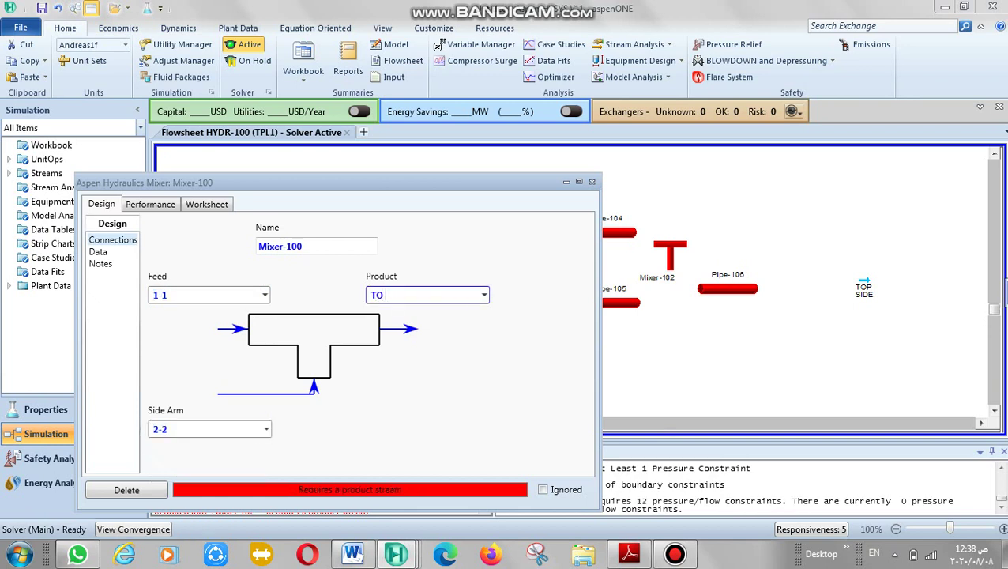
{"action": "type", "text": "P1"}
{"action": "key", "text": "Return"}
{"action": "left_click", "coordinate": [592, 182]}
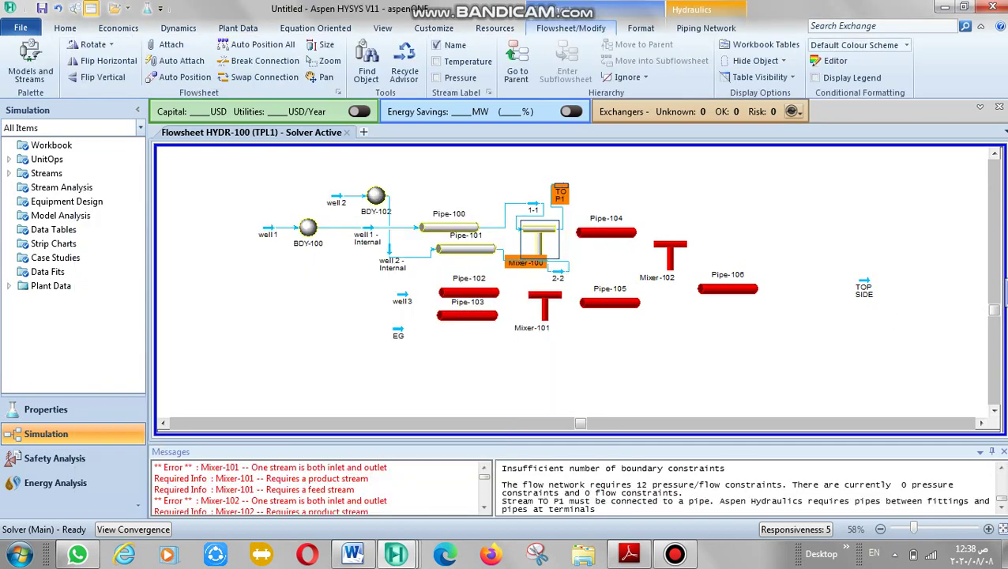
Step: Move Pipe-104 up and right, Pipe-105 down and right, and shift TOP SIDE and Pipe-106 further right on the flowsheet
{"action": "left_click", "coordinate": [607, 233]}
{"action": "left_click_drag", "start_coordinate": [606, 233], "coordinate": [698, 204]}
{"action": "left_click_drag", "start_coordinate": [610, 302], "coordinate": [684, 342]}
{"action": "left_click", "coordinate": [728, 289]}
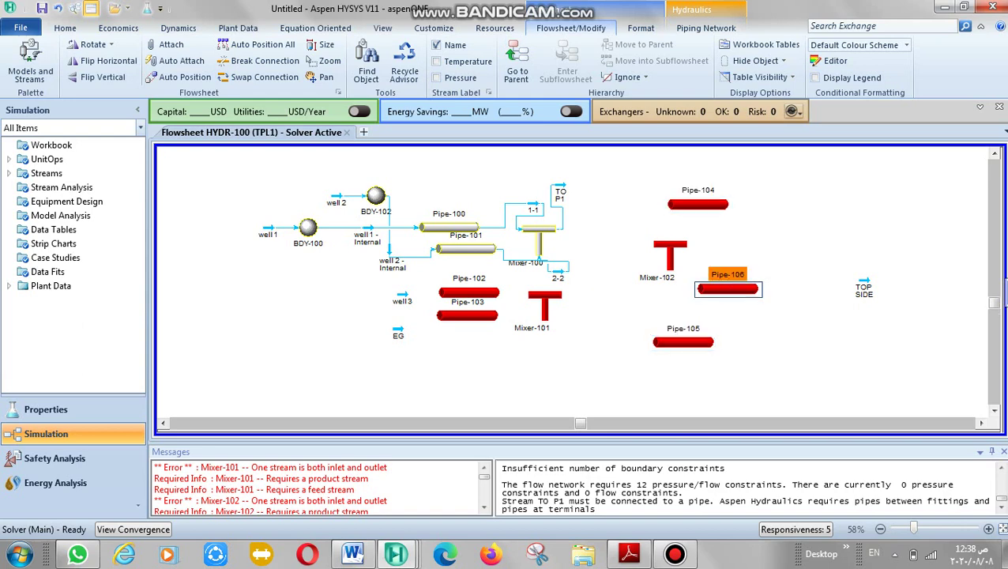
{"action": "left_click", "coordinate": [864, 281]}
{"action": "left_click_drag", "start_coordinate": [865, 290], "coordinate": [925, 291]}
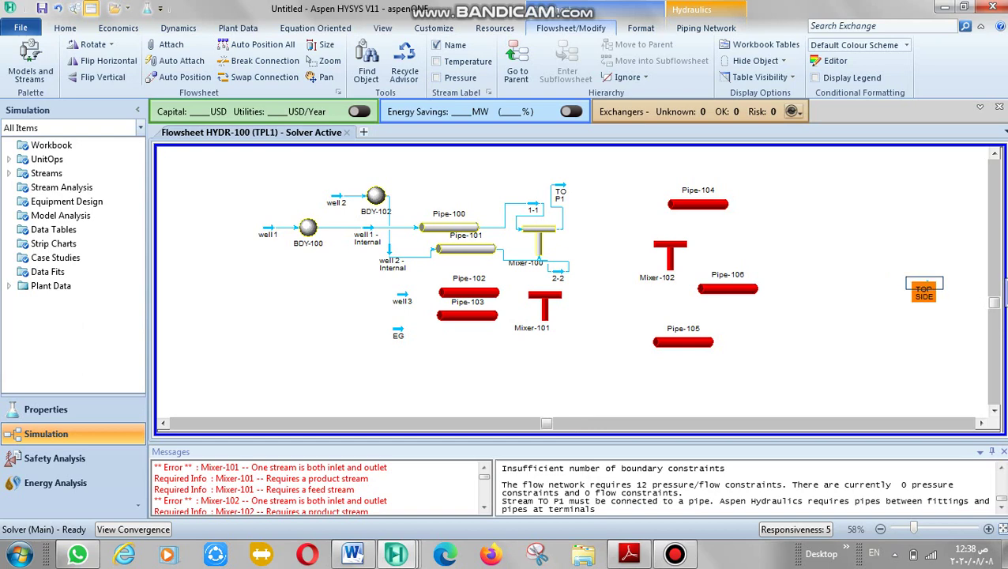
{"action": "left_click", "coordinate": [728, 289]}
{"action": "left_click_drag", "start_coordinate": [728, 289], "coordinate": [825, 289]}
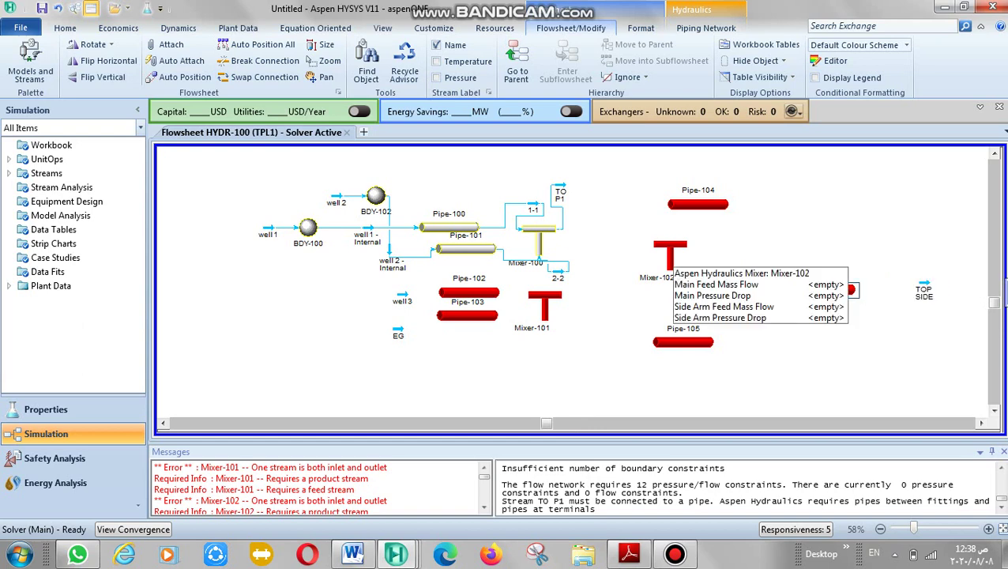
Step: Shift Mixer-102, Mixer-100 and Mixer-101 to the right and raise Pipe-106 to spread out the flowsheet
{"action": "left_click_drag", "start_coordinate": [670, 254], "coordinate": [746, 266]}
{"action": "left_click_drag", "start_coordinate": [825, 290], "coordinate": [835, 255]}
{"action": "left_click_drag", "start_coordinate": [539, 237], "coordinate": [599, 238]}
{"action": "left_click_drag", "start_coordinate": [543, 304], "coordinate": [613, 304]}
Step: Connect Pipe-102 from feed well3 to product stream 3-1
{"action": "double_click", "coordinate": [468, 293]}
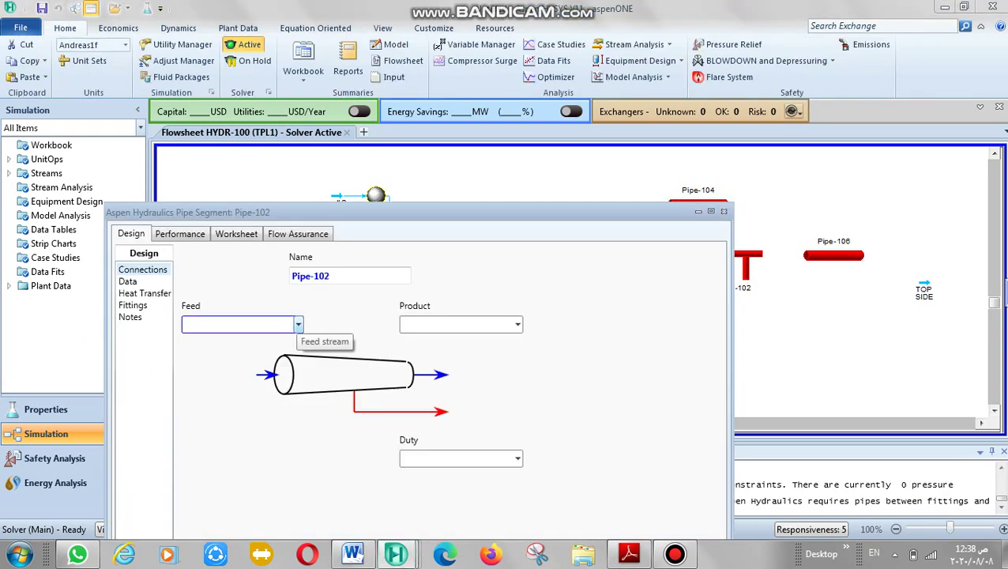
{"action": "left_click", "coordinate": [297, 325]}
{"action": "key", "text": "Down"}
{"action": "key", "text": "Down"}
{"action": "key", "text": "Return"}
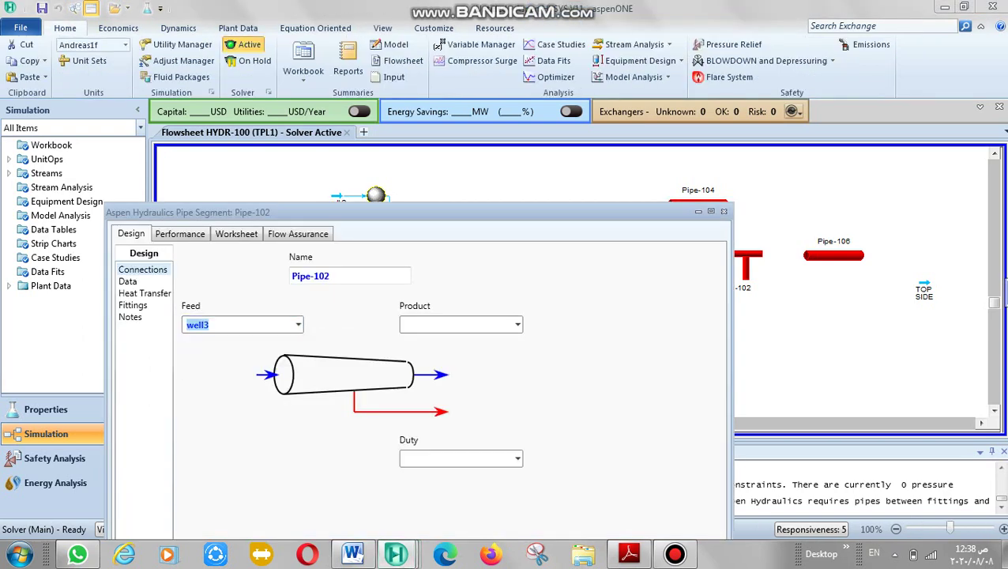
{"action": "key", "text": "Tab"}
{"action": "type", "text": "3"}
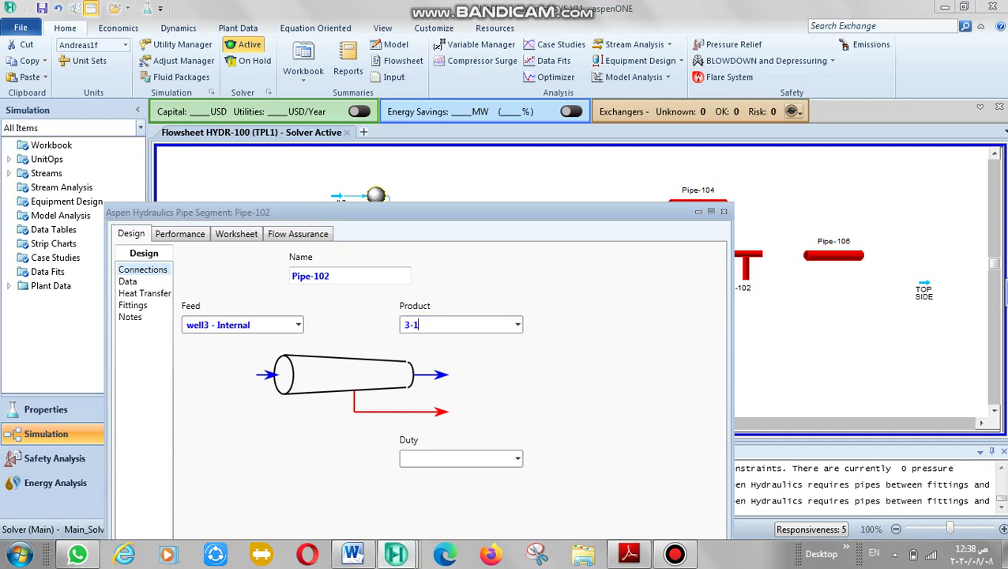
{"action": "key", "text": "Return"}
Step: Set Pipe-102's pipe schedule to Schedule 40 and its nominal diameter to 200 mm
{"action": "left_click", "coordinate": [127, 281]}
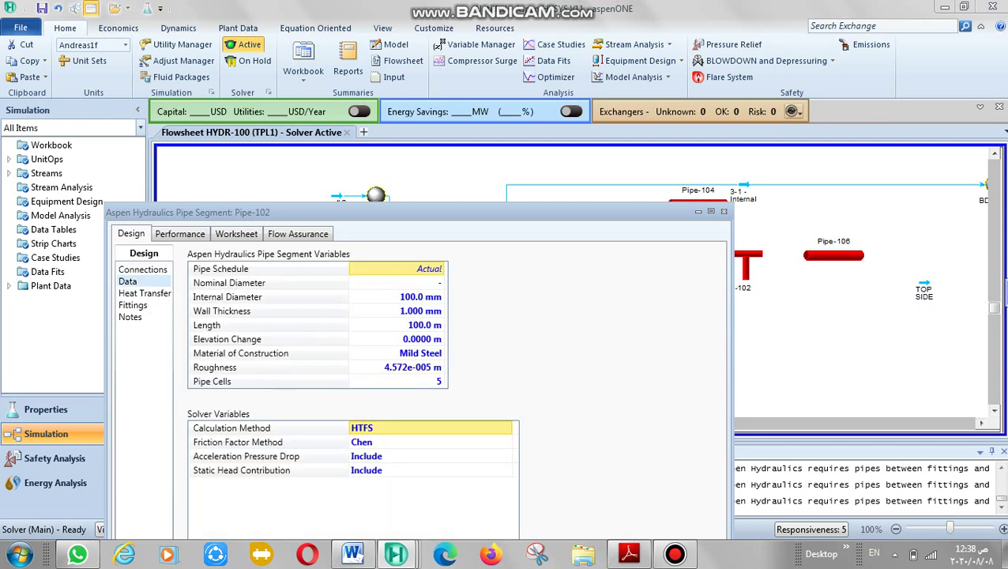
{"action": "left_click", "coordinate": [419, 269]}
{"action": "left_click", "coordinate": [439, 269]}
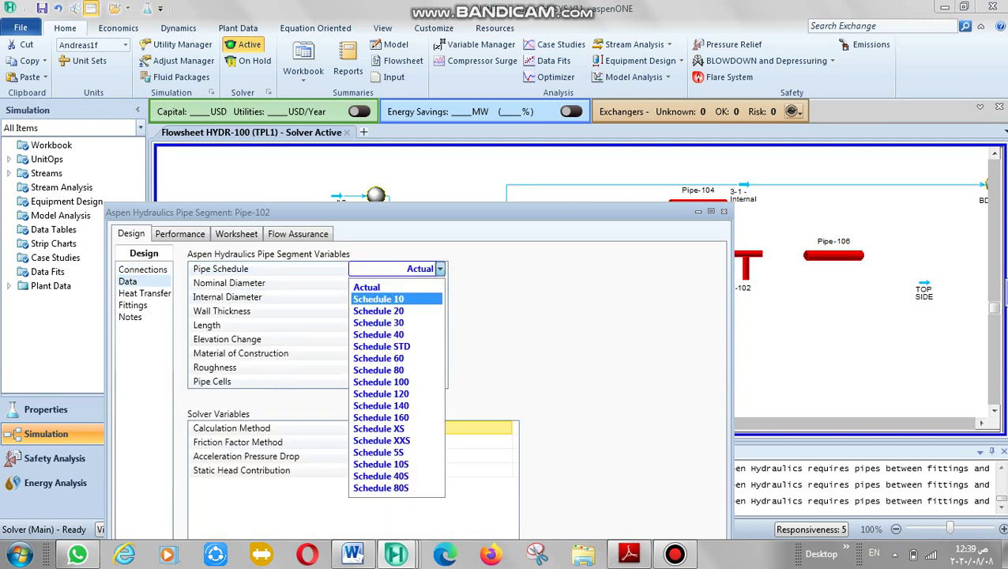
{"action": "key", "text": "Down"}
{"action": "key", "text": "Return"}
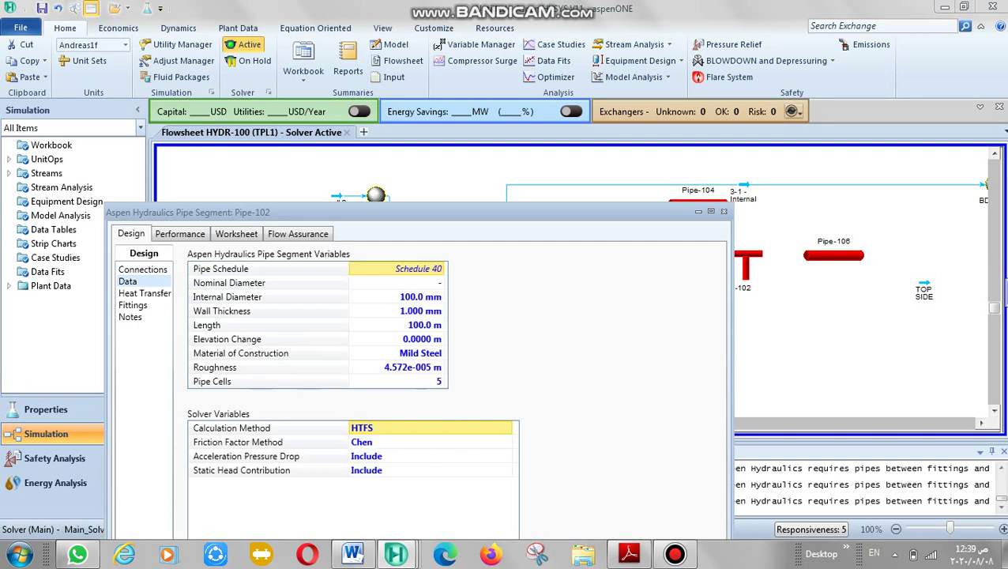
{"action": "left_click", "coordinate": [439, 283]}
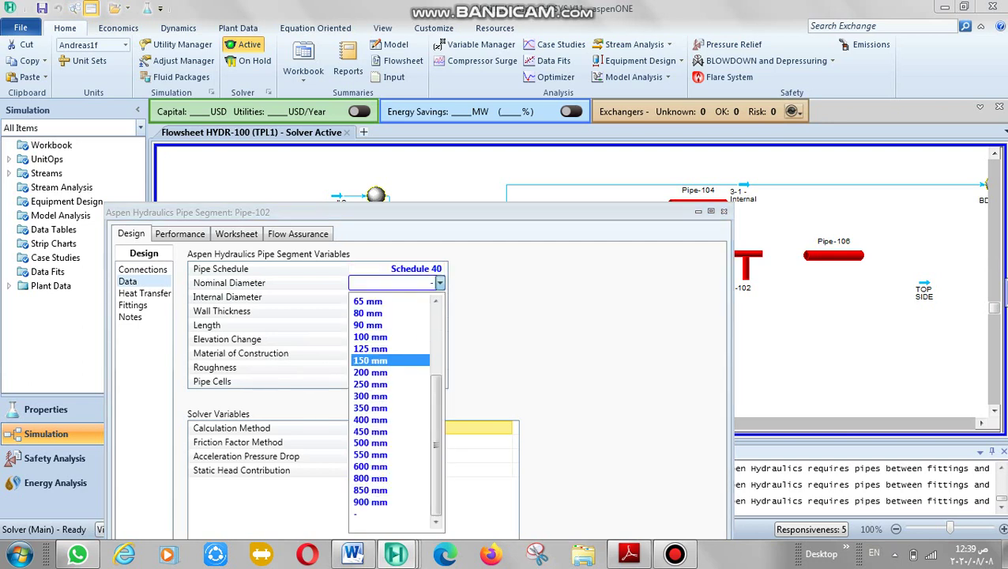
{"action": "key", "text": "Return"}
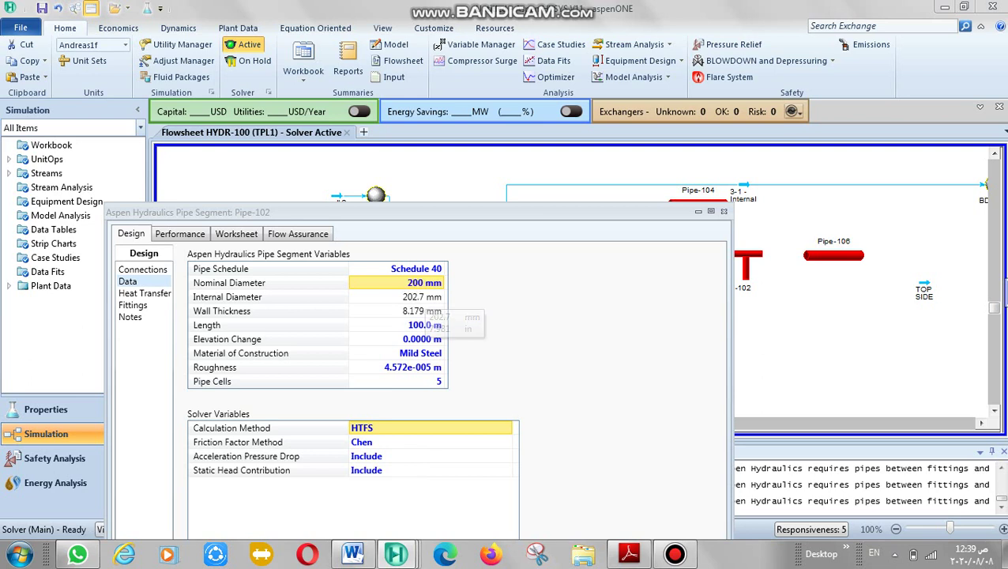
Step: Set Pipe-102's length to 1500 m and its elevation change to 50 m
{"action": "left_click", "coordinate": [426, 324]}
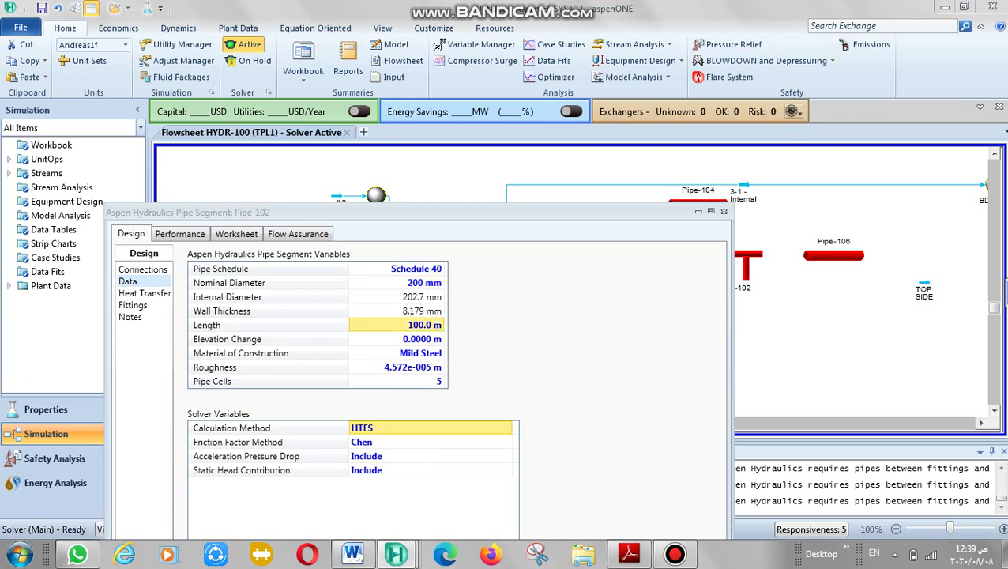
{"action": "type", "text": "15000"}
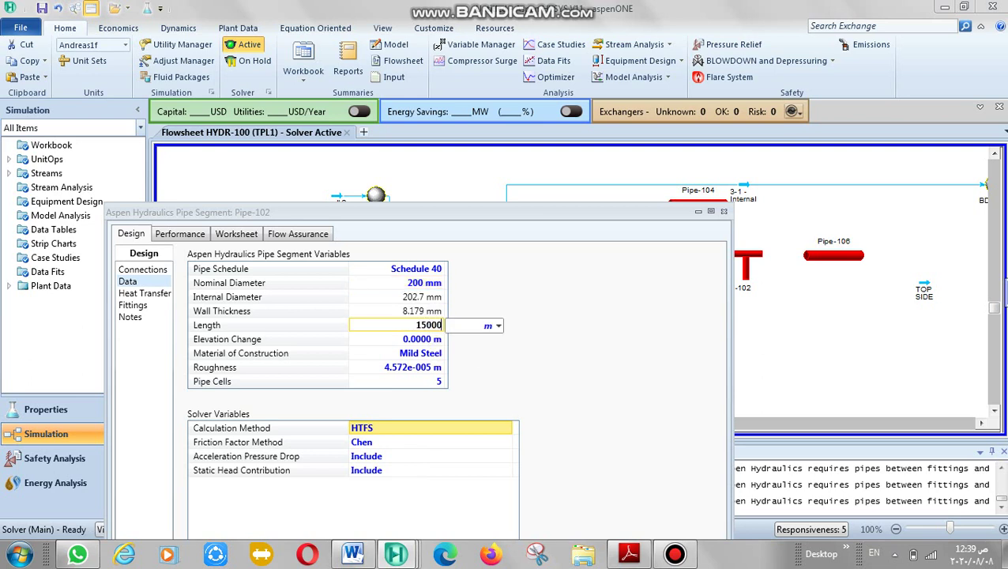
{"action": "key", "text": "BackSpace"}
{"action": "key", "text": "Return"}
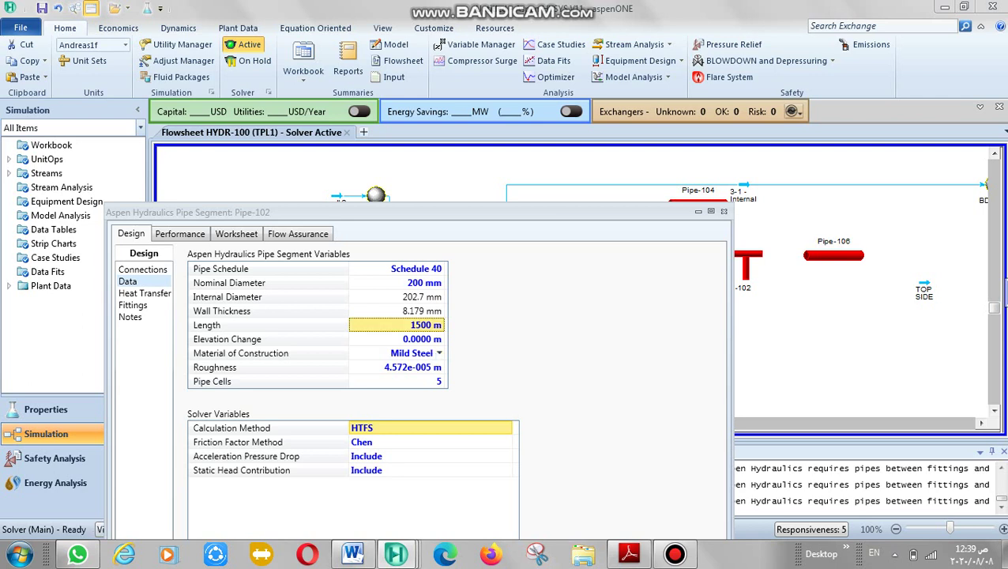
{"action": "left_click", "coordinate": [419, 339]}
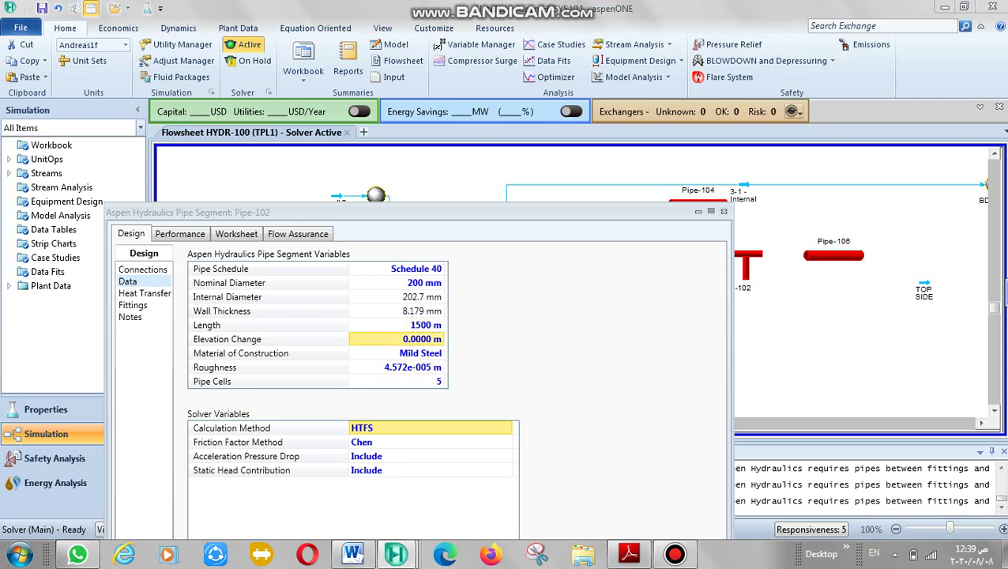
{"action": "type", "text": "50"}
{"action": "key", "text": "Return"}
Step: Set Pipe-102 to 20 pipe cells and choose Tulsa Unified Model (2-Phase) as the calculation method
{"action": "left_click", "coordinate": [422, 381]}
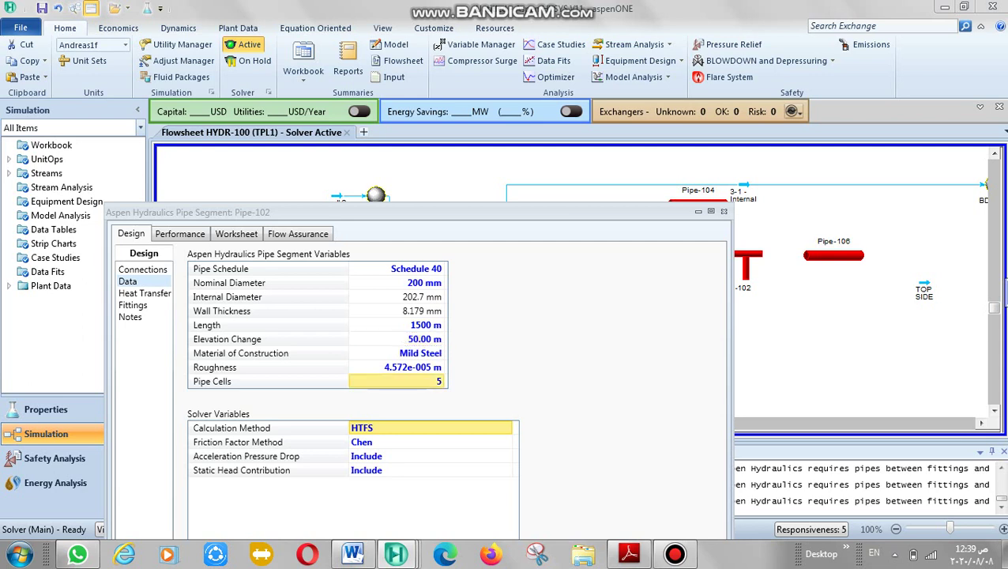
{"action": "type", "text": "20"}
{"action": "key", "text": "Return"}
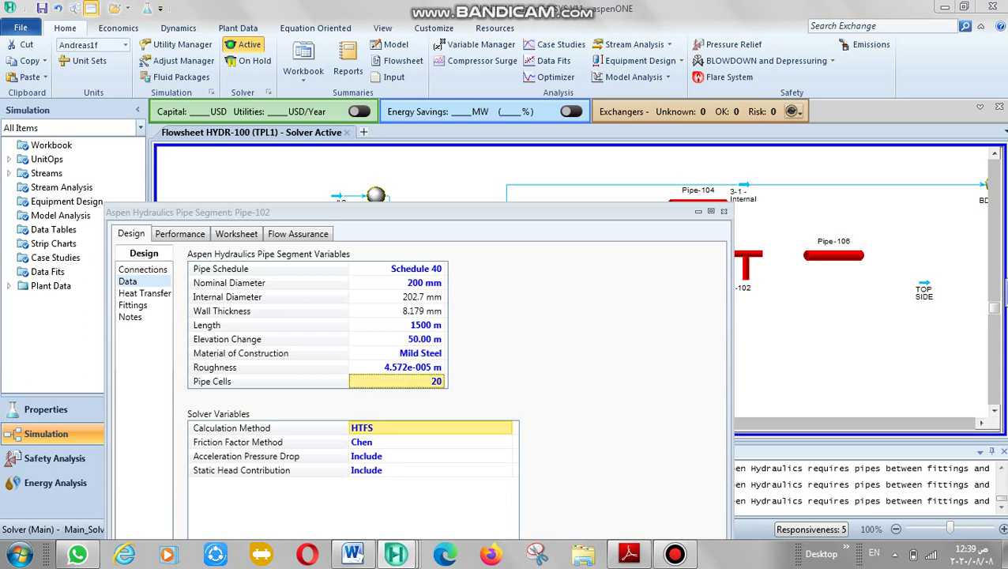
{"action": "left_click", "coordinate": [507, 427]}
{"action": "left_click", "coordinate": [416, 269]}
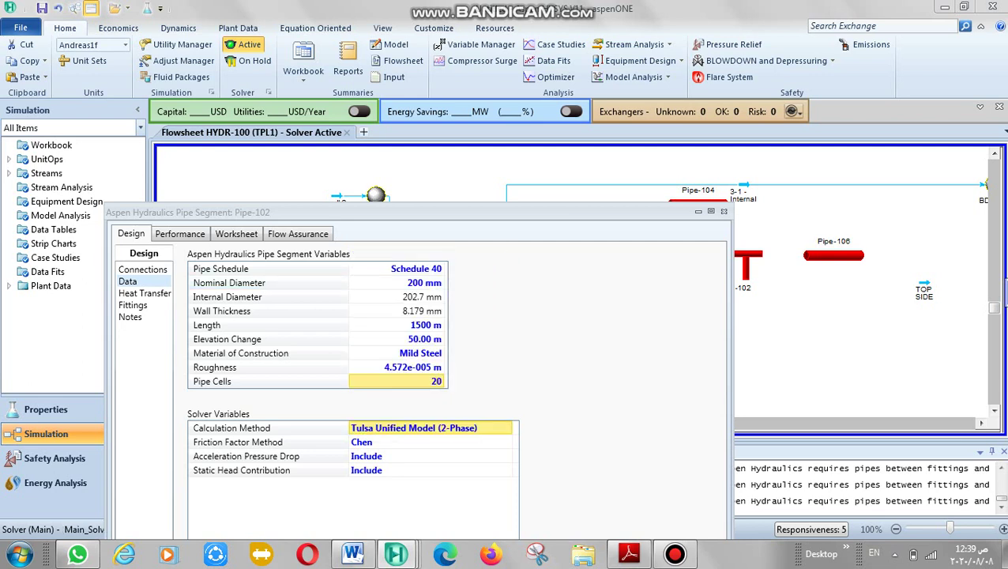
Step: Specify Pipe-102's heat transfer by Estimate HTC, with Water as the ambient medium at 0 °C
{"action": "left_click", "coordinate": [144, 293]}
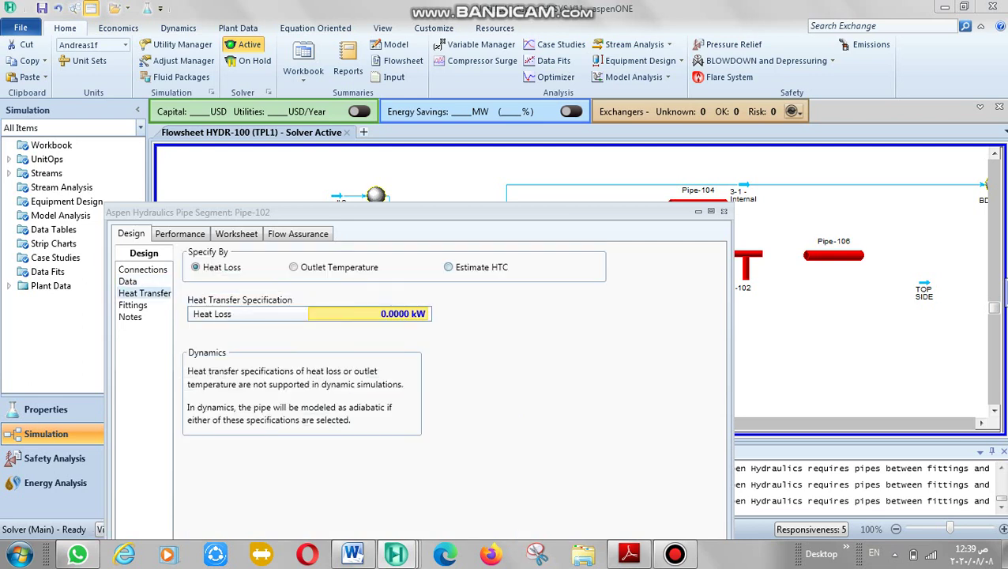
{"action": "left_click", "coordinate": [448, 267]}
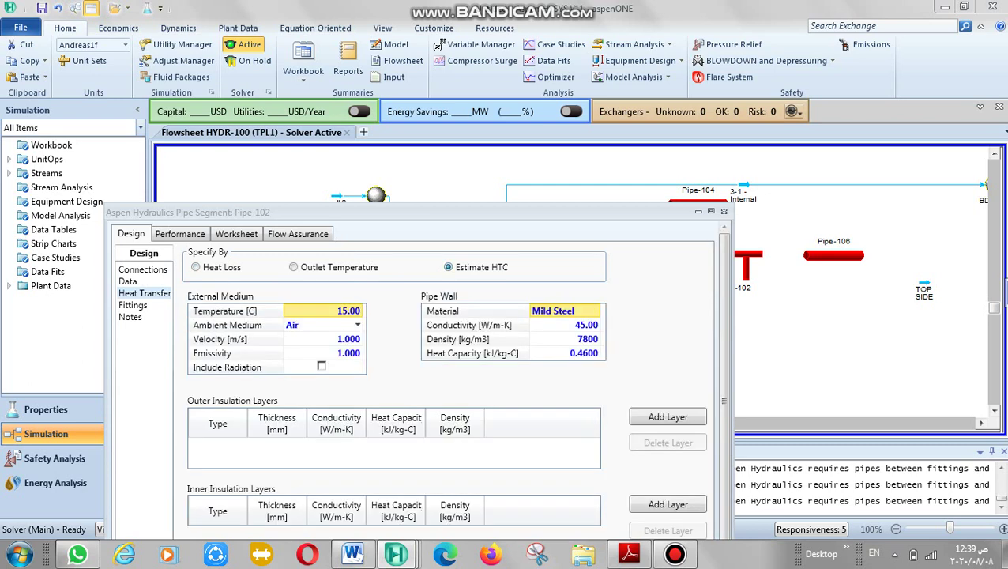
{"action": "left_click", "coordinate": [357, 325]}
{"action": "left_click", "coordinate": [316, 354]}
{"action": "left_click", "coordinate": [345, 309]}
{"action": "type", "text": "0"}
{"action": "key", "text": "Return"}
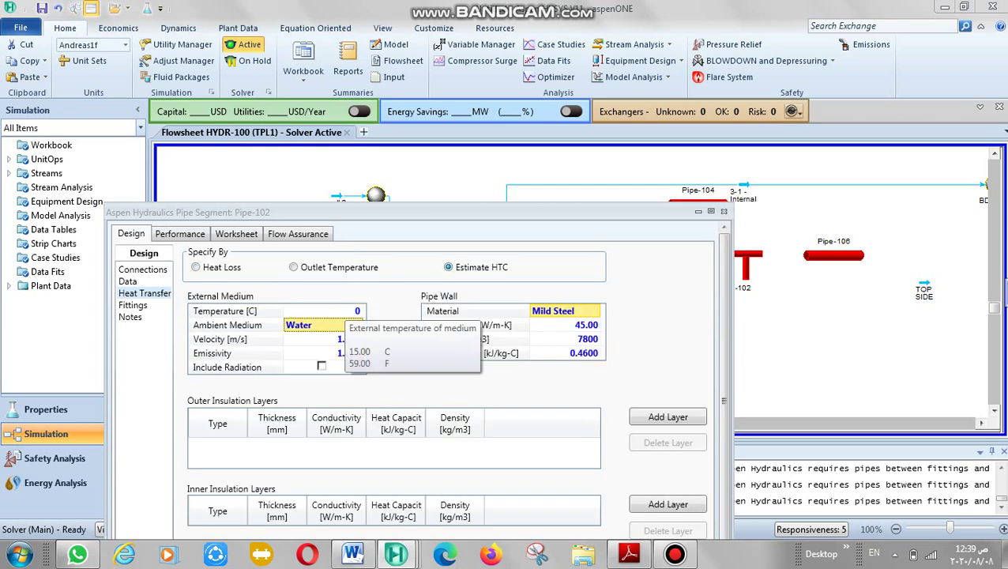
Step: Add an outer insulation layer to Pipe-102 and make its type User Specified
{"action": "left_click", "coordinate": [669, 417]}
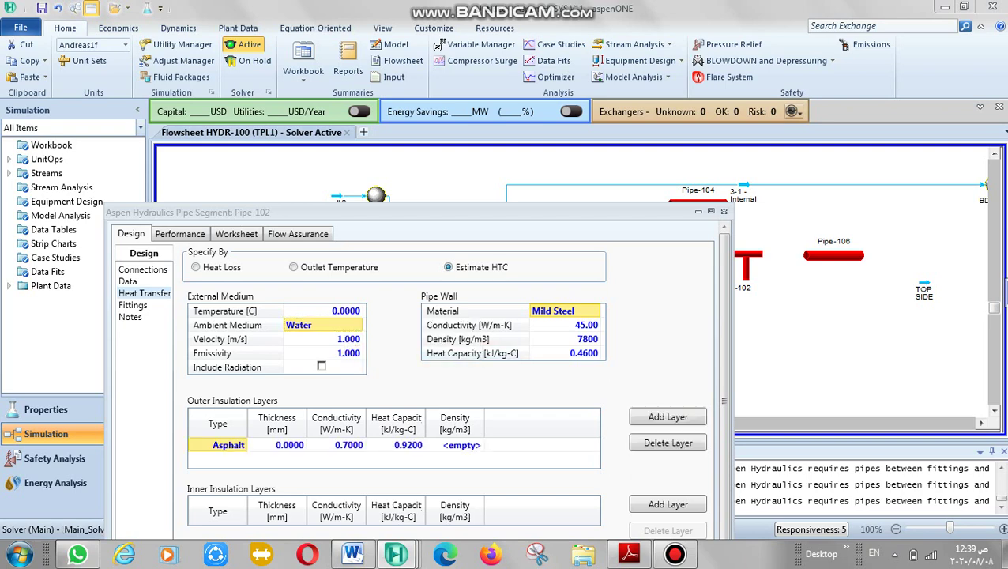
{"action": "left_click", "coordinate": [231, 445]}
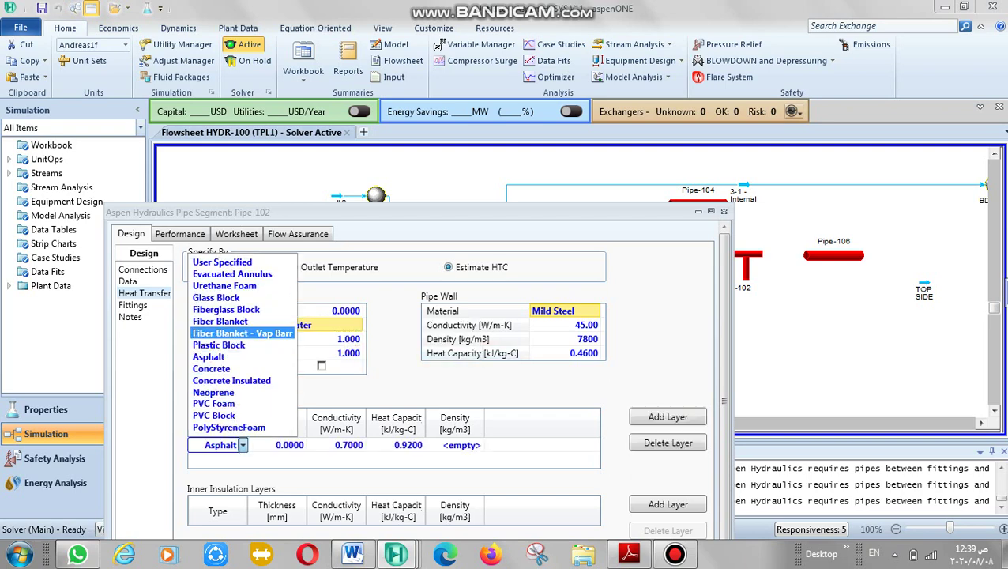
{"action": "left_click", "coordinate": [229, 262]}
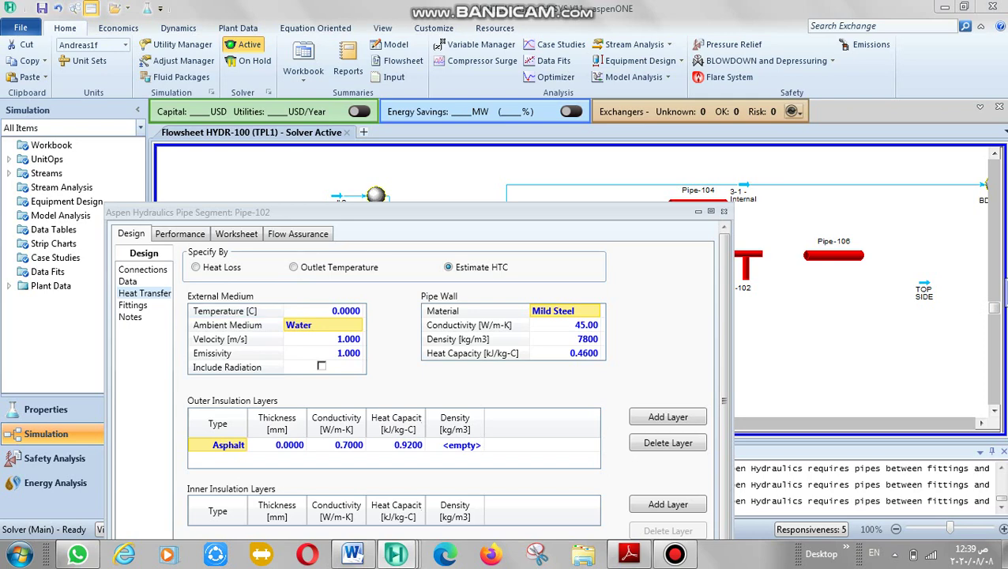
{"action": "left_click", "coordinate": [240, 445]}
{"action": "key", "text": "Up"}
{"action": "key", "text": "Up"}
{"action": "key", "text": "Up"}
{"action": "key", "text": "Up"}
{"action": "key", "text": "Up"}
{"action": "key", "text": "Up"}
{"action": "key", "text": "Up"}
{"action": "key", "text": "Up"}
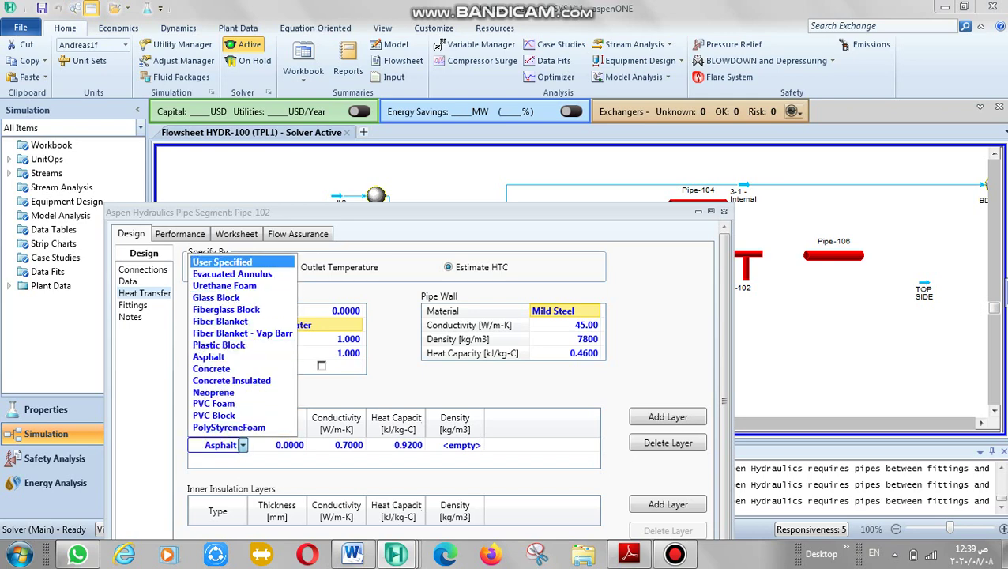
{"action": "key", "text": "Return"}
Step: Set the outer insulation layer's thickness to 2 mm and its conductivity to 0.15 W/m-K
{"action": "key", "text": "Tab"}
{"action": "type", "text": "2"}
{"action": "key", "text": "Return"}
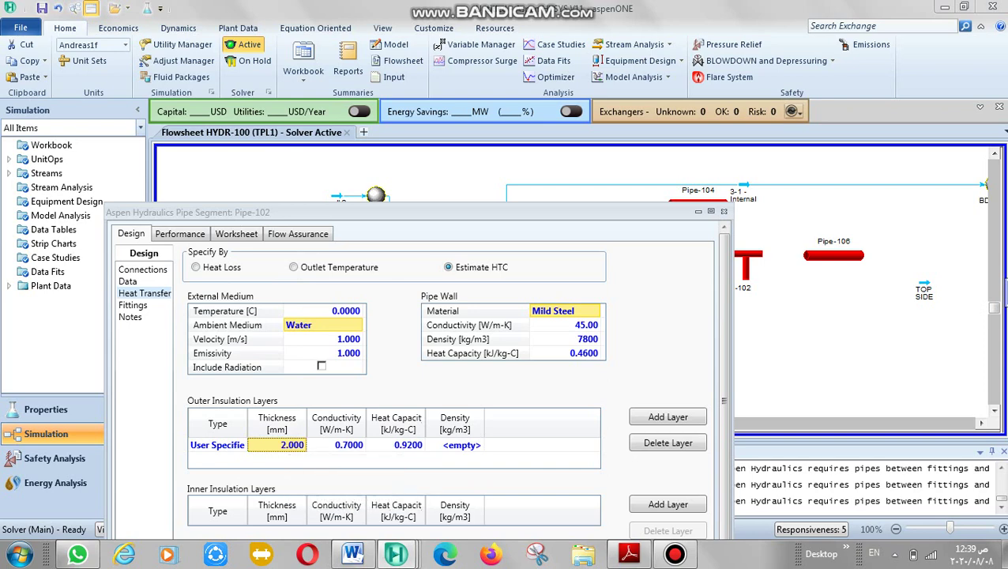
{"action": "key", "text": "Tab"}
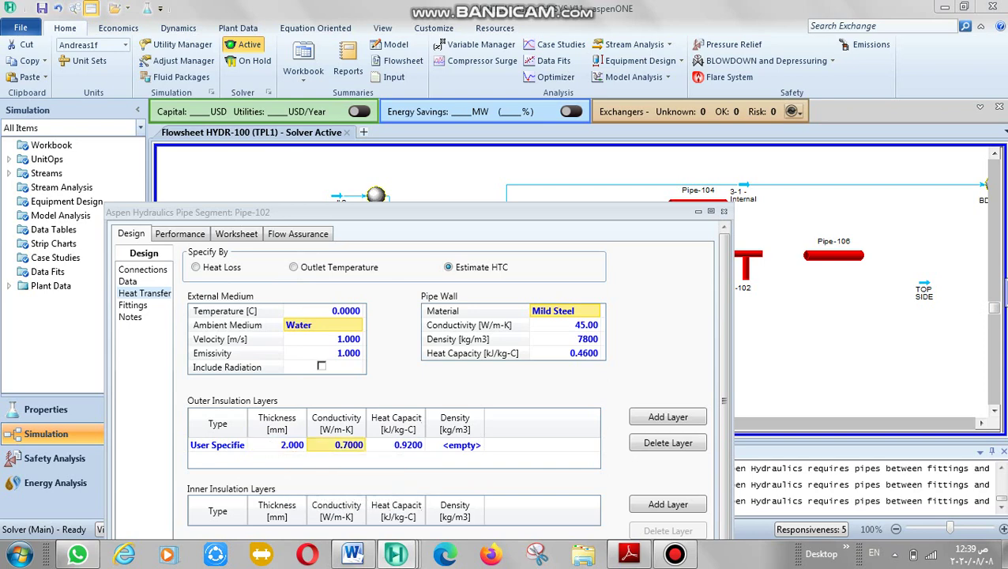
{"action": "type", "text": "0.15"}
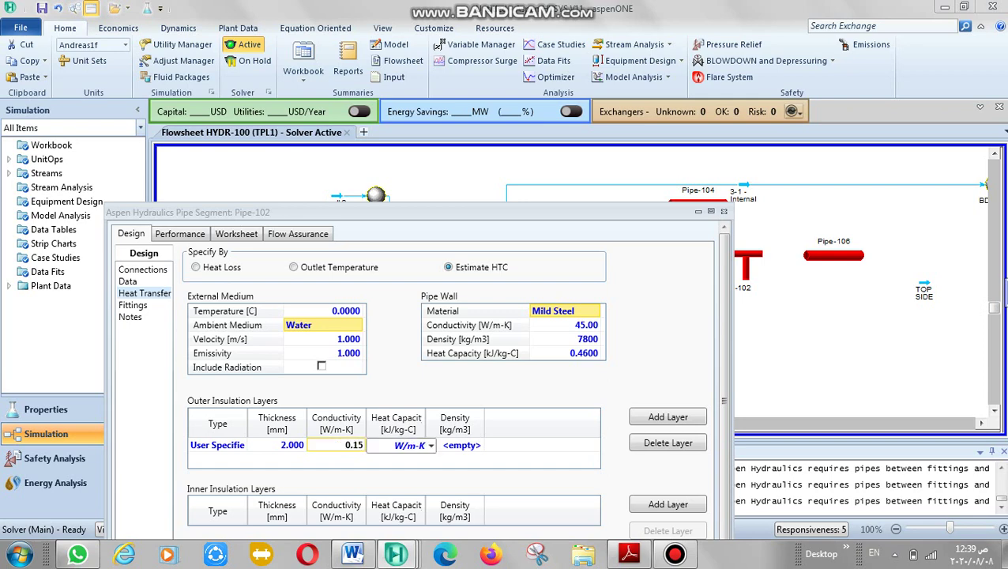
{"action": "key", "text": "Return"}
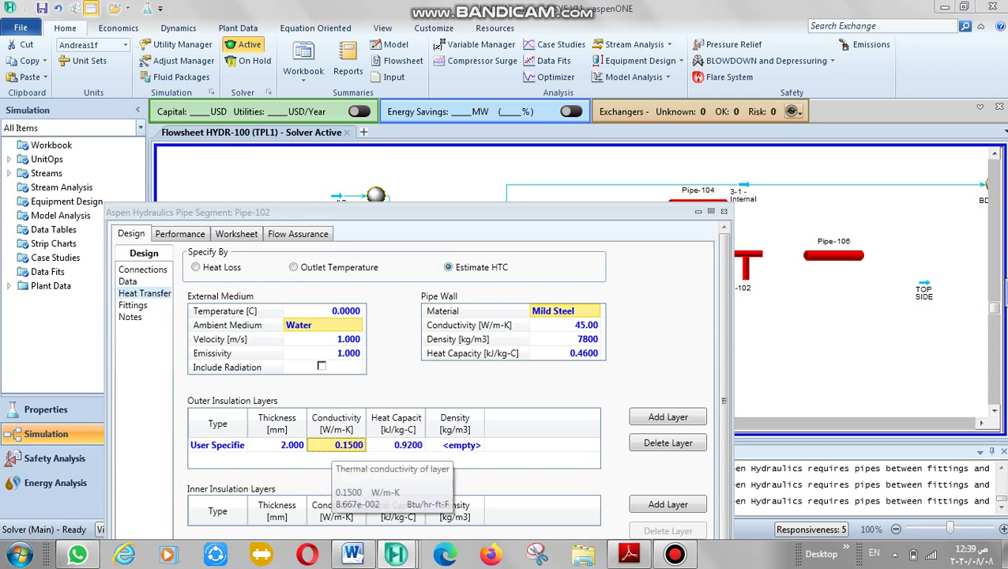
Step: Set the outer insulation layer's heat capacity to 1.22 kJ/kg-C and its density to 1040 kg/m3
{"action": "key", "text": "Tab"}
{"action": "type", "text": "1.22"}
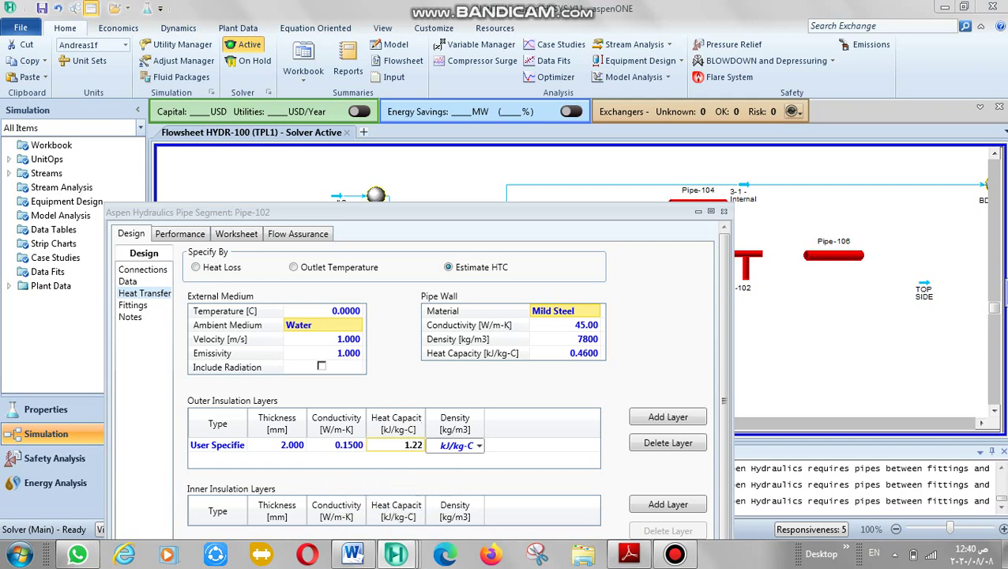
{"action": "key", "text": "Return"}
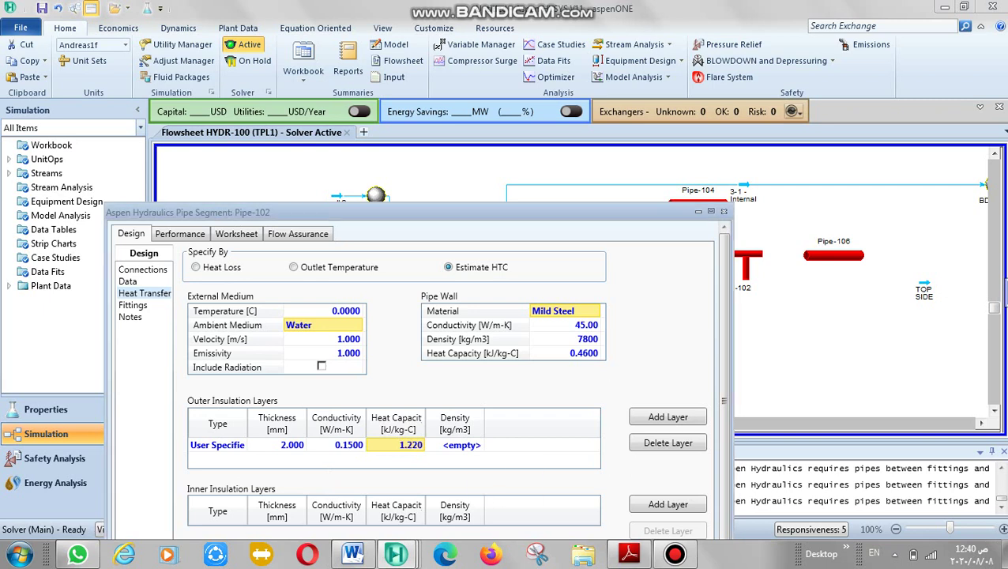
{"action": "left_click", "coordinate": [462, 445]}
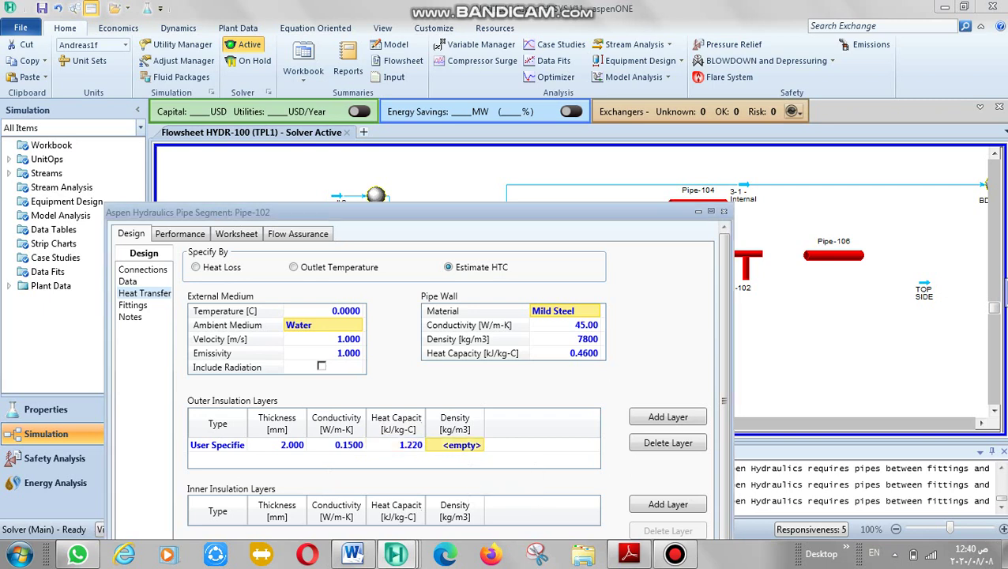
{"action": "type", "text": "1040"}
{"action": "key", "text": "Return"}
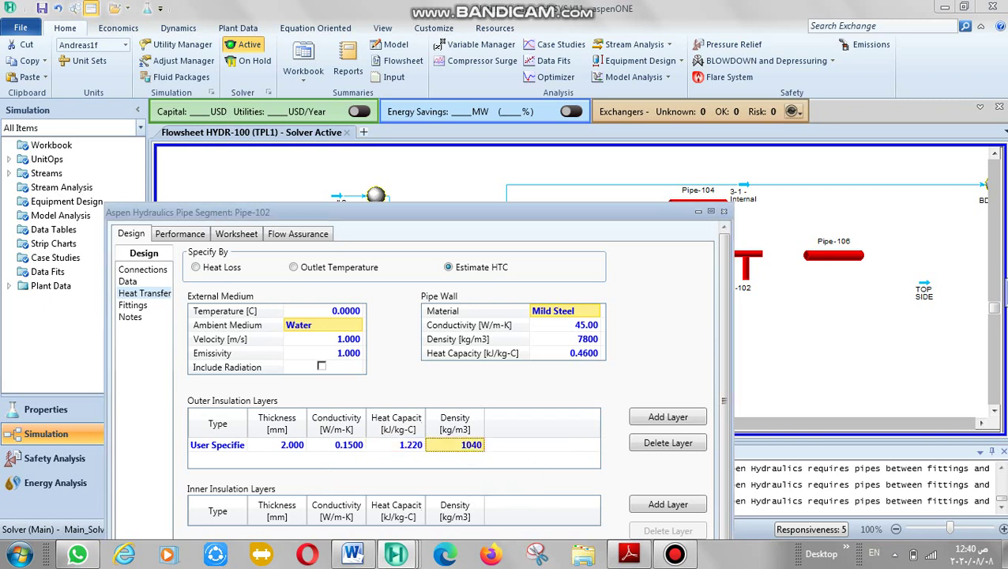
Step: Change the outer insulation layer's thickness to 1 mm and close the Pipe-102 window
{"action": "left_click", "coordinate": [278, 445]}
{"action": "type", "text": "1"}
{"action": "key", "text": "Return"}
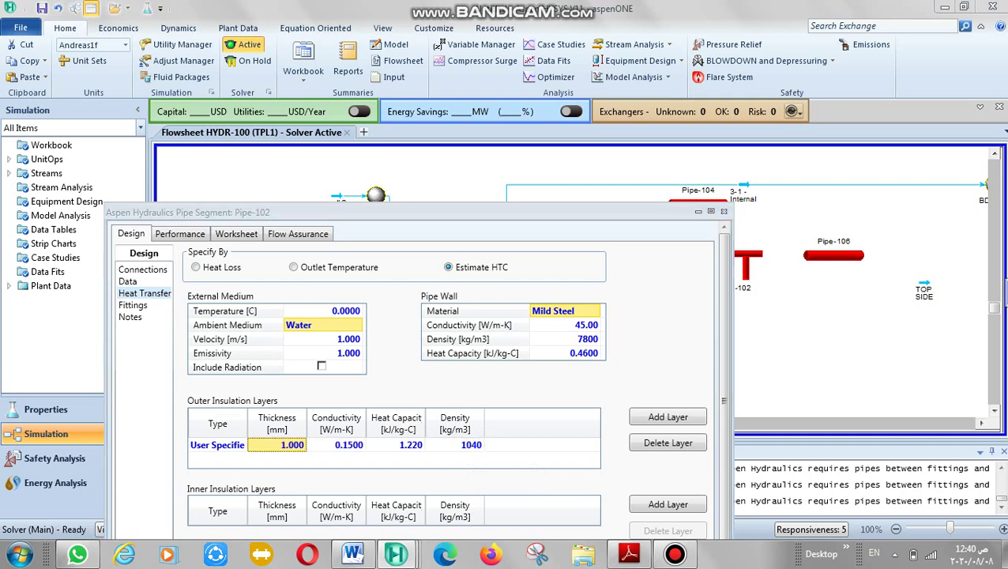
{"action": "left_click", "coordinate": [724, 212]}
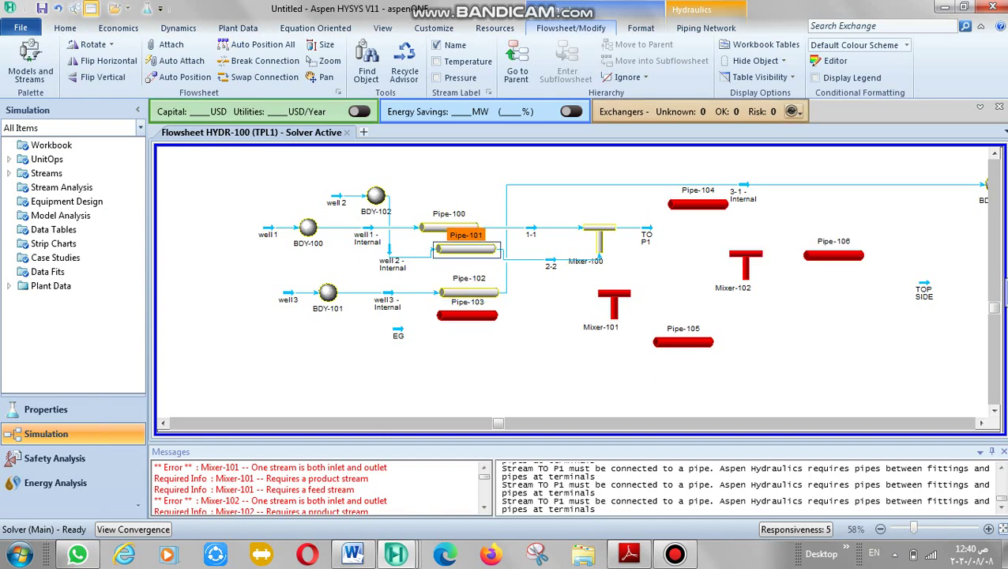
Step: Check the pipe data specified for Pipe-101 and close its window
{"action": "double_click", "coordinate": [467, 249]}
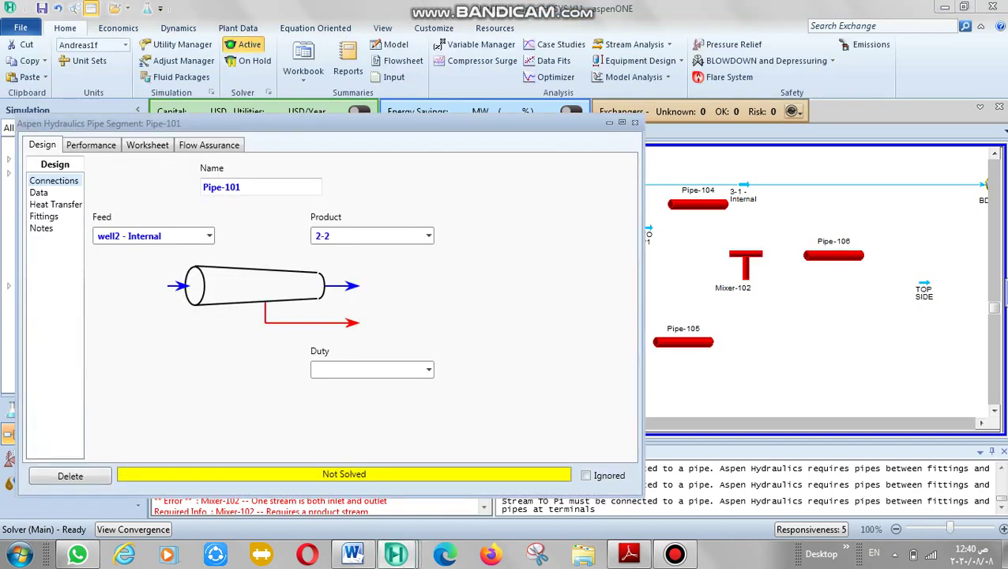
{"action": "left_click", "coordinate": [38, 193]}
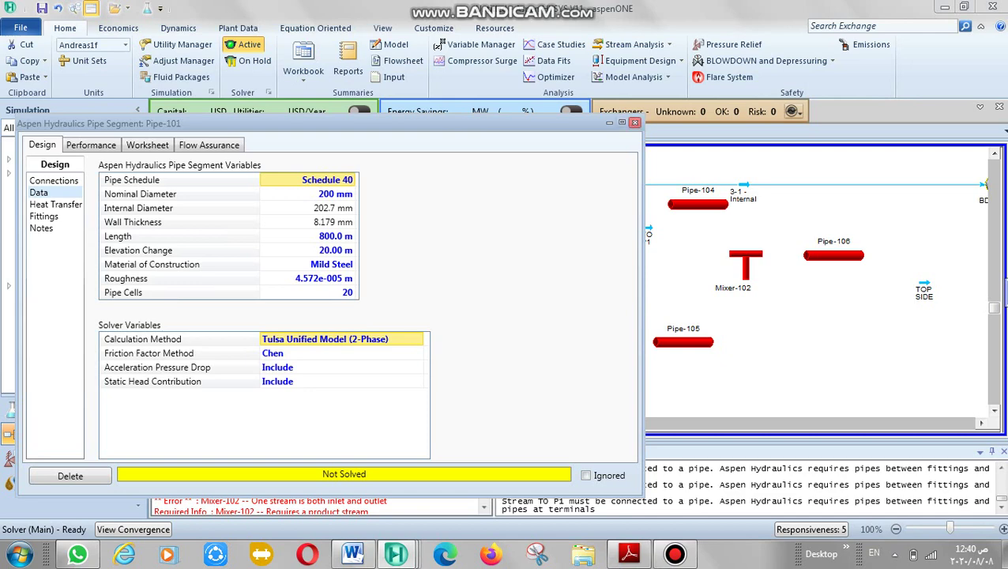
{"action": "left_click", "coordinate": [634, 122]}
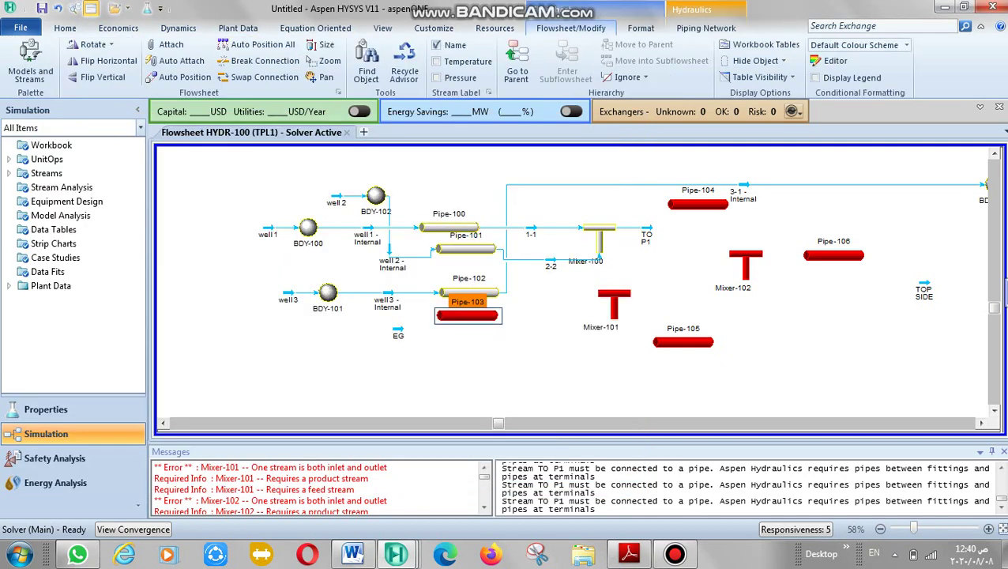
Step: Connect Pipe-103 with EG as its feed and a new product stream named 4-1
{"action": "double_click", "coordinate": [468, 316]}
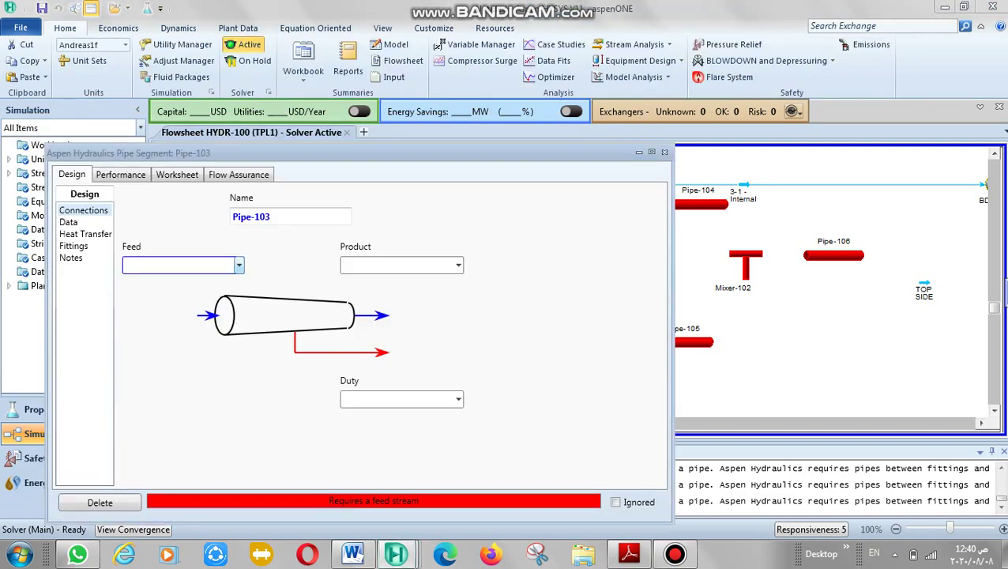
{"action": "left_click", "coordinate": [238, 265]}
{"action": "left_click", "coordinate": [170, 297]}
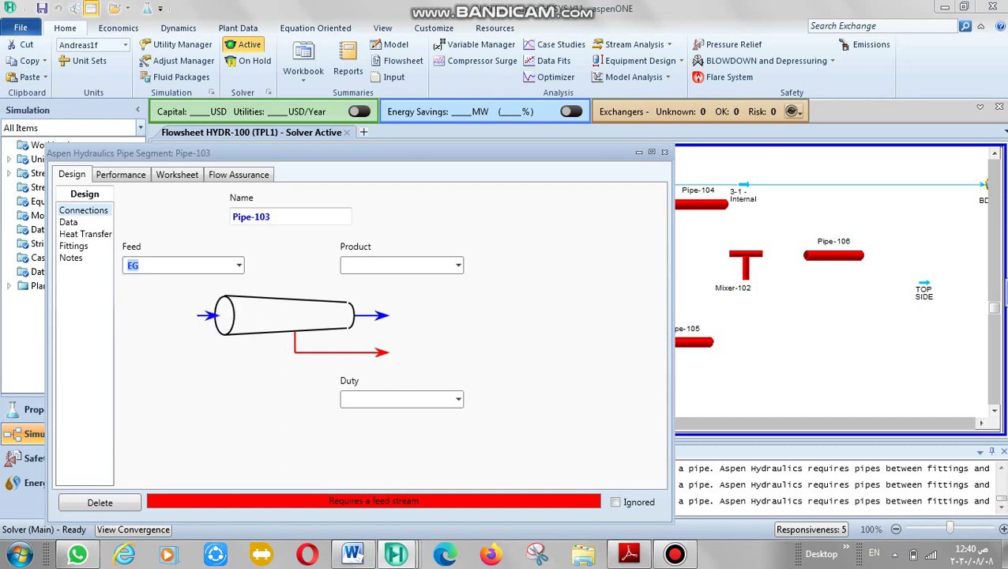
{"action": "left_click", "coordinate": [379, 266]}
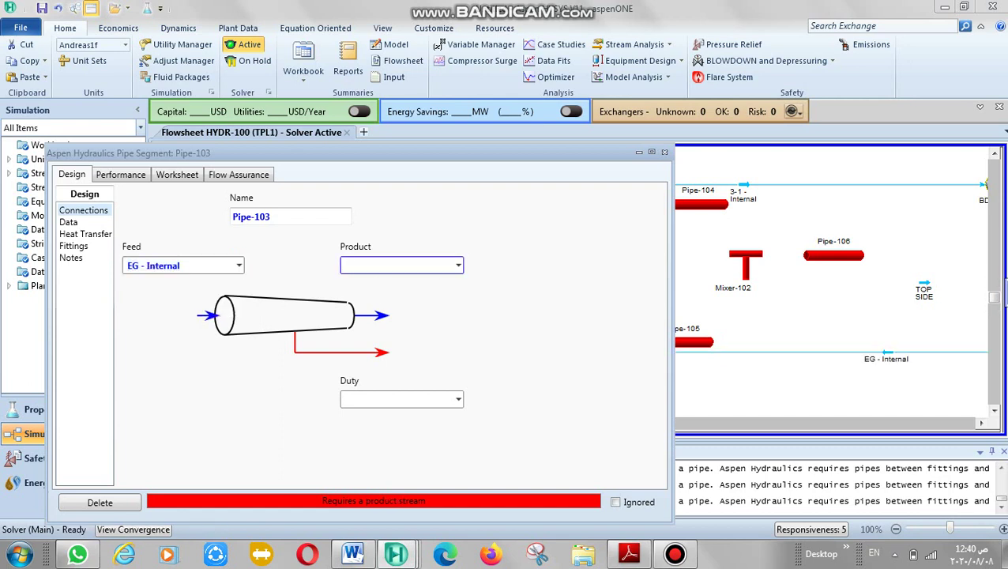
{"action": "type", "text": "4-1"}
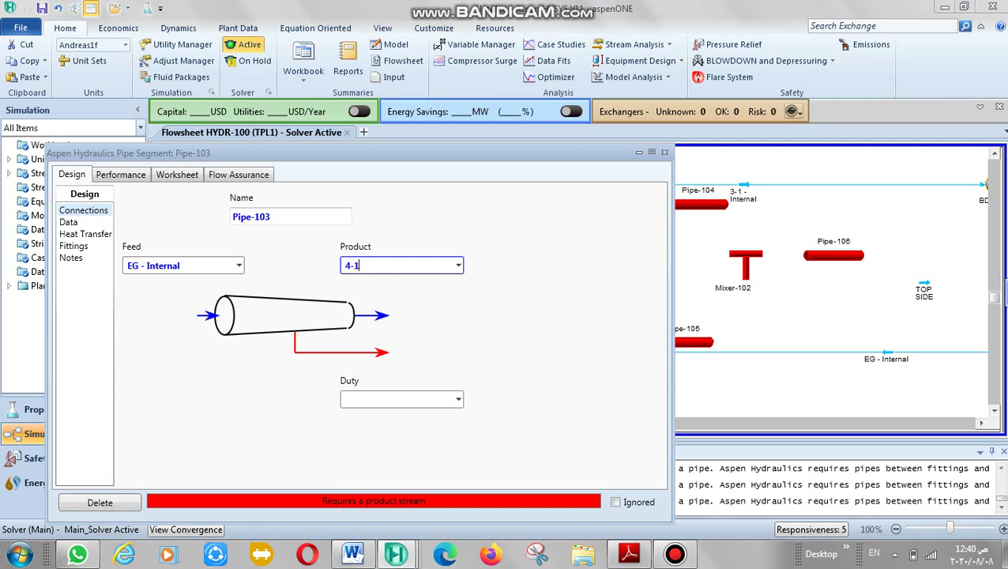
{"action": "key", "text": "Return"}
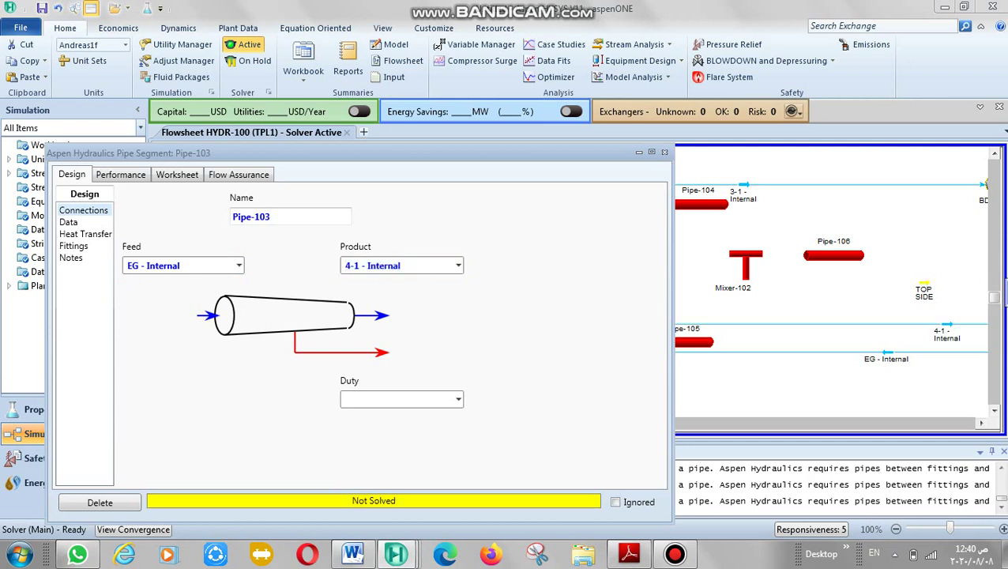
Step: Set Pipe-103's pipe schedule to Schedule 40 and its nominal diameter to 200 mm
{"action": "left_click", "coordinate": [86, 234]}
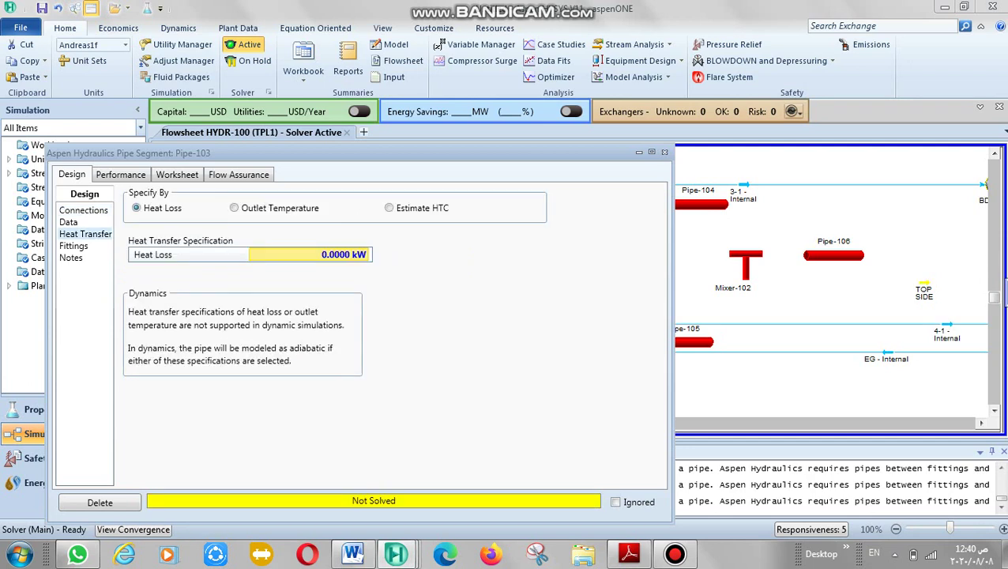
{"action": "left_click", "coordinate": [69, 222]}
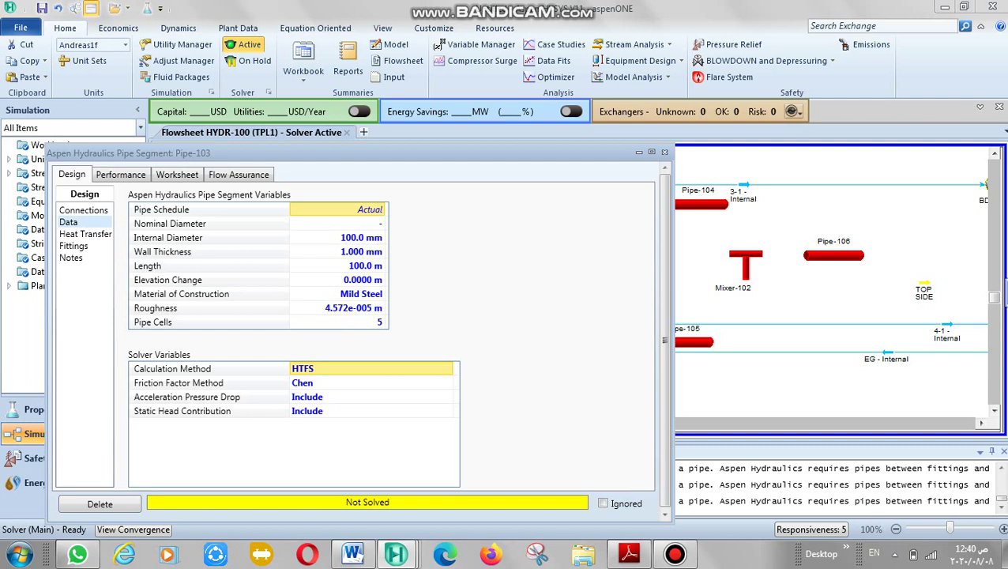
{"action": "left_click", "coordinate": [347, 209]}
{"action": "left_click", "coordinate": [380, 209]}
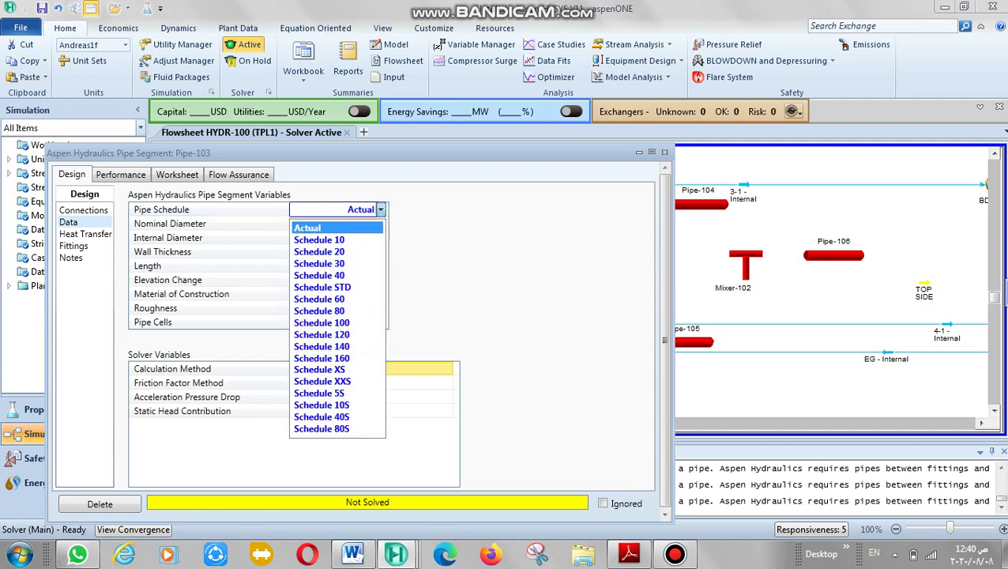
{"action": "key", "text": "Down"}
{"action": "key", "text": "Down"}
{"action": "key", "text": "Down"}
{"action": "key", "text": "Down"}
{"action": "key", "text": "Return"}
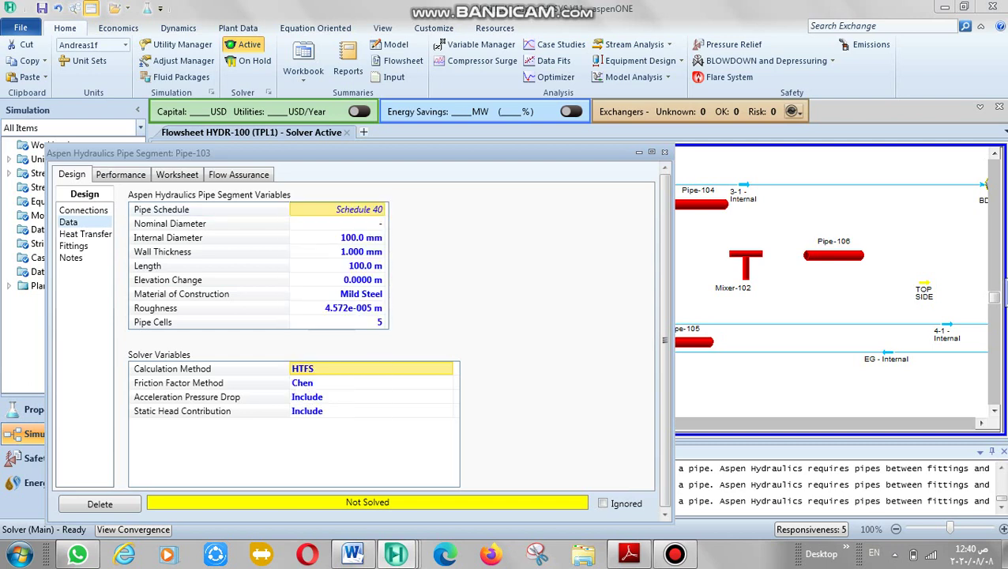
{"action": "left_click", "coordinate": [348, 224]}
{"action": "left_click", "coordinate": [381, 223]}
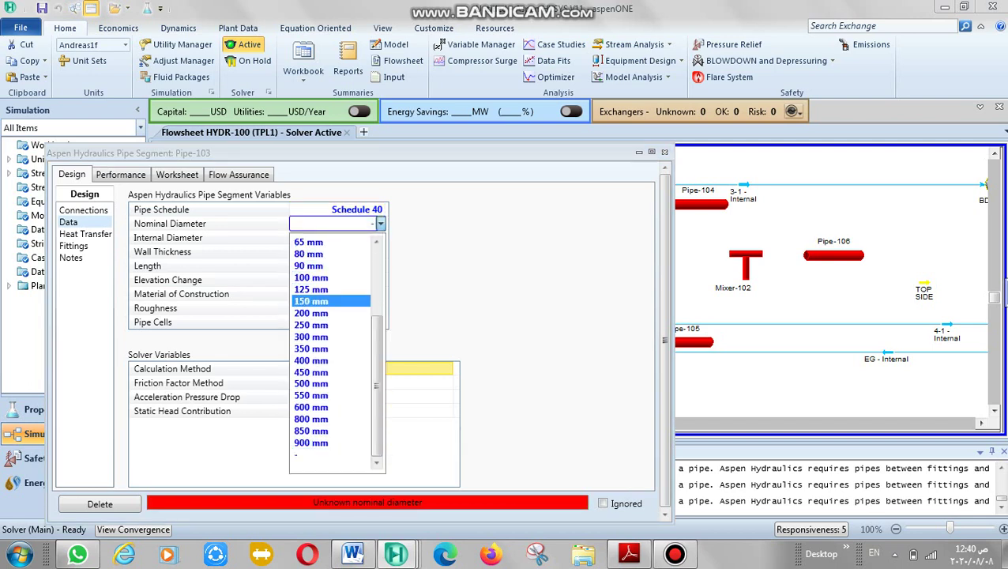
{"action": "left_click", "coordinate": [332, 313]}
Step: Set Pipe-103's calculation method to Tulsa Unified Model (2-Phase)
{"action": "left_click", "coordinate": [348, 267]}
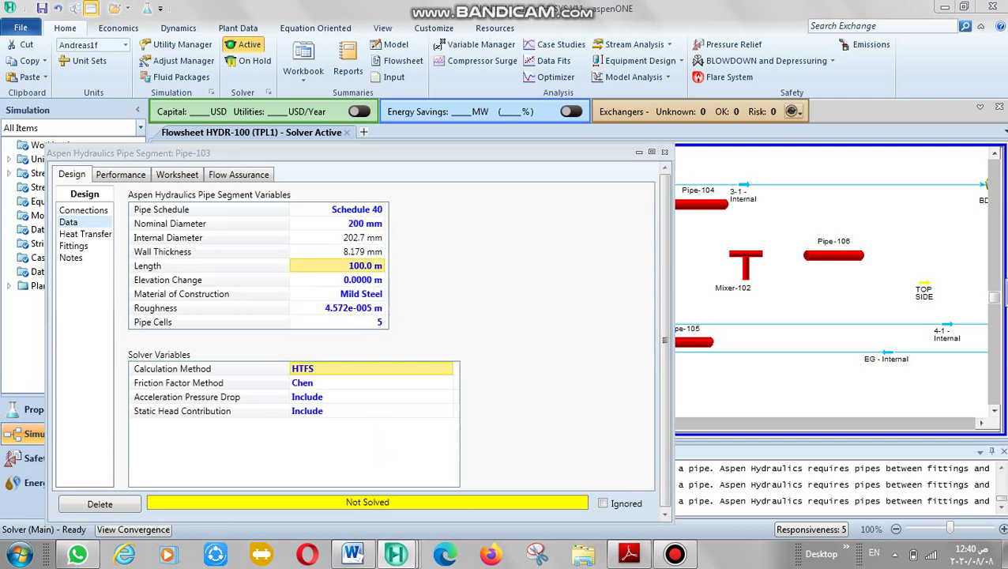
{"action": "key", "text": "Down"}
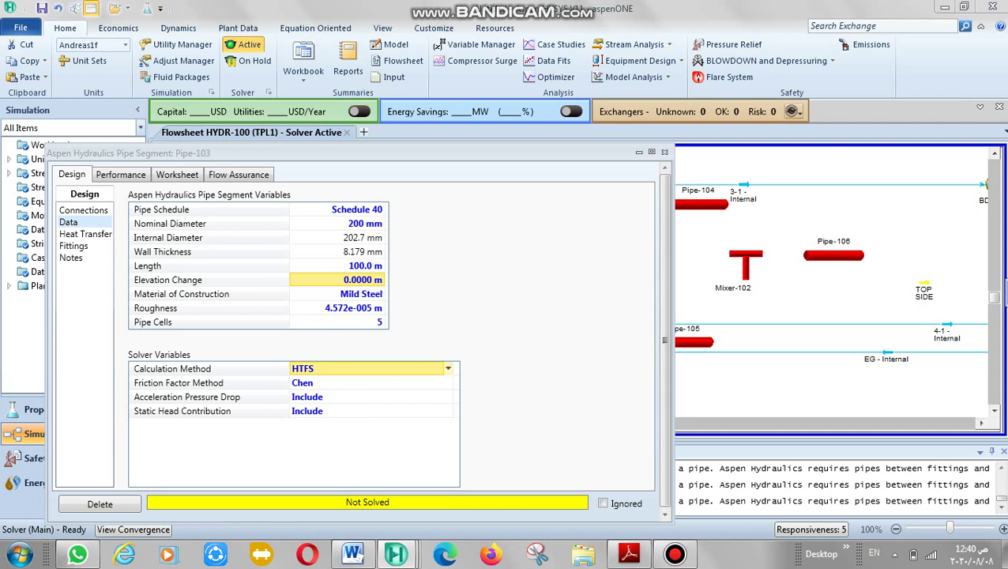
{"action": "left_click", "coordinate": [448, 369]}
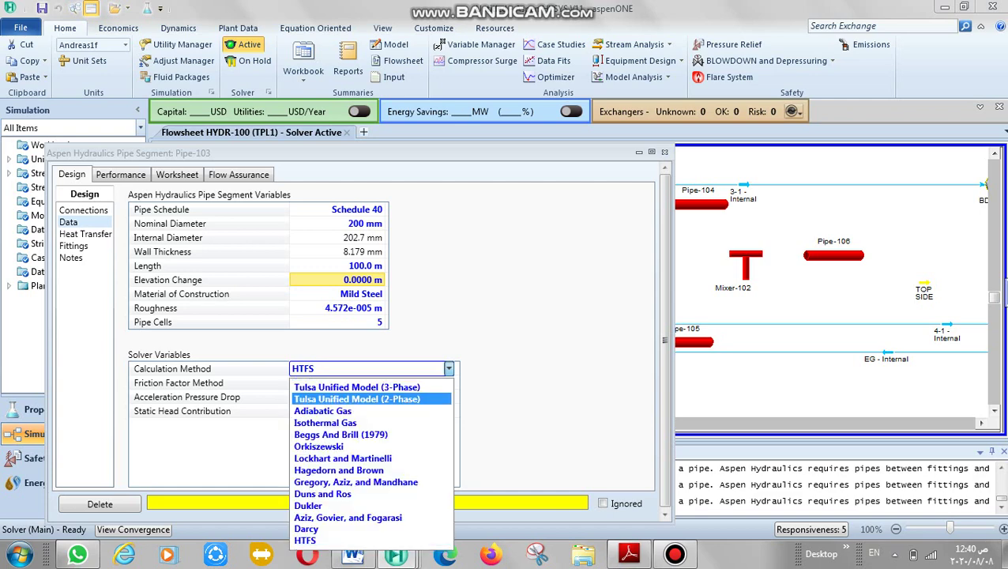
{"action": "key", "text": "Return"}
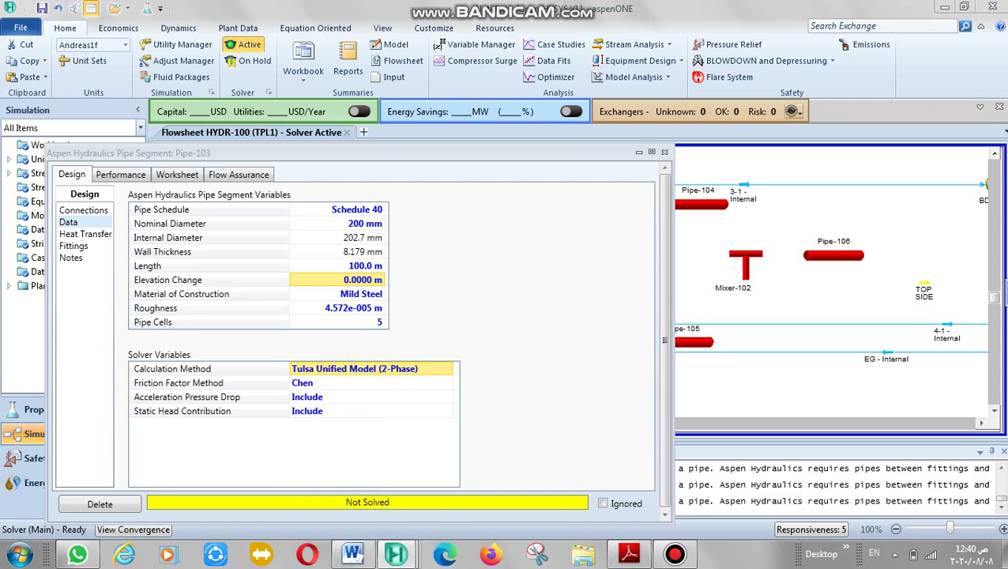
Step: Specify Pipe-103's heat transfer by Estimate HTC, with Water as the ambient medium
{"action": "left_click", "coordinate": [85, 234]}
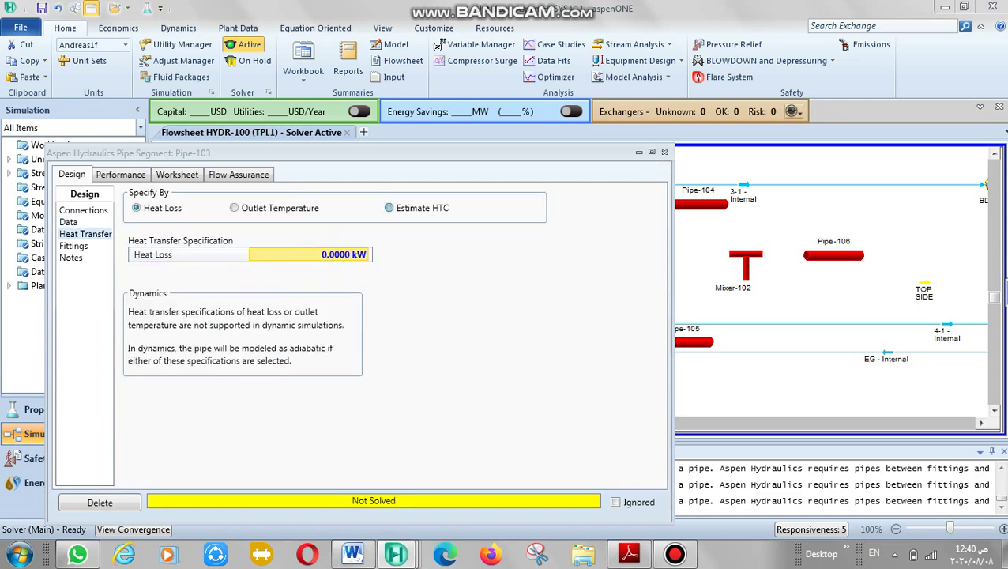
{"action": "left_click", "coordinate": [390, 208]}
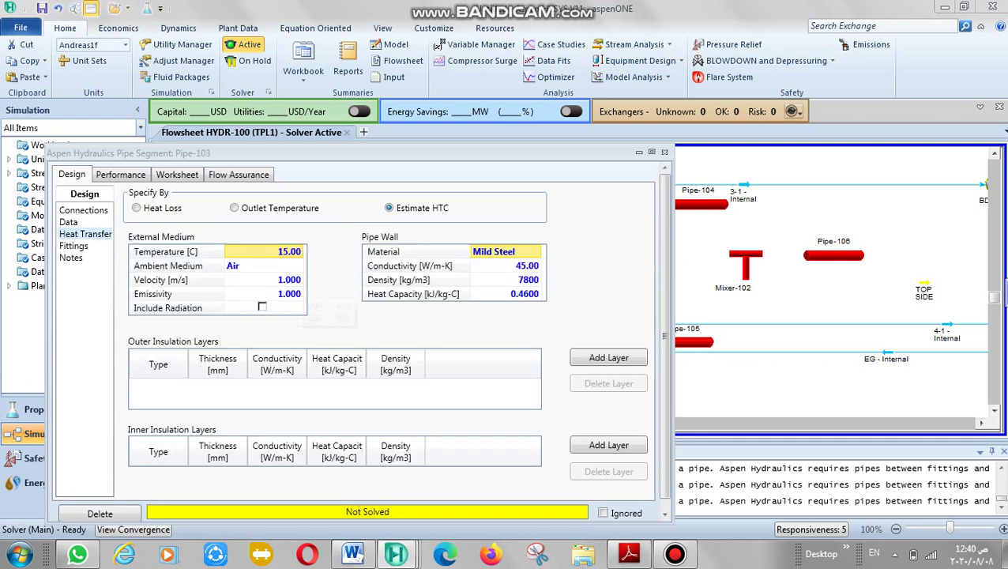
{"action": "left_click", "coordinate": [276, 266]}
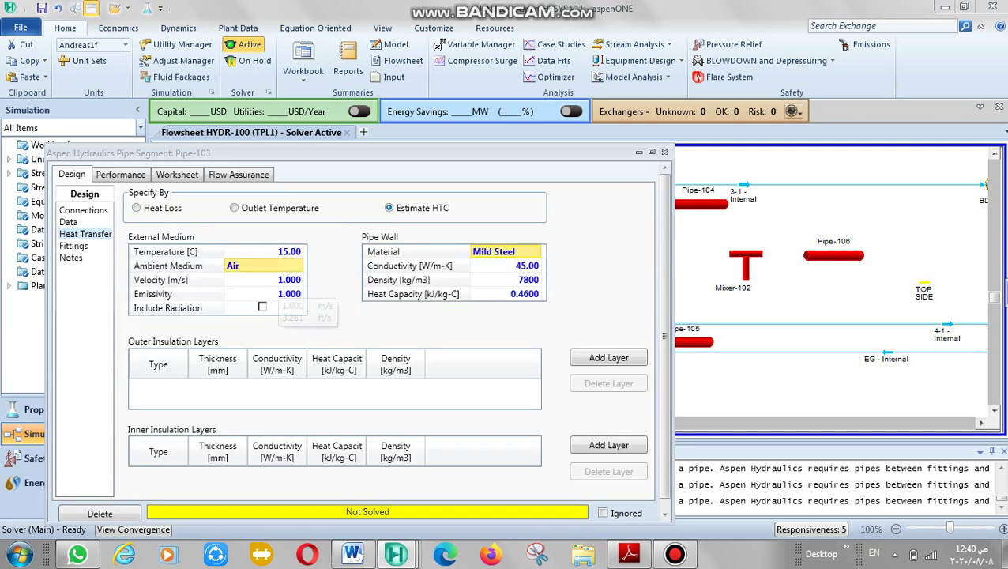
{"action": "left_click", "coordinate": [299, 266]}
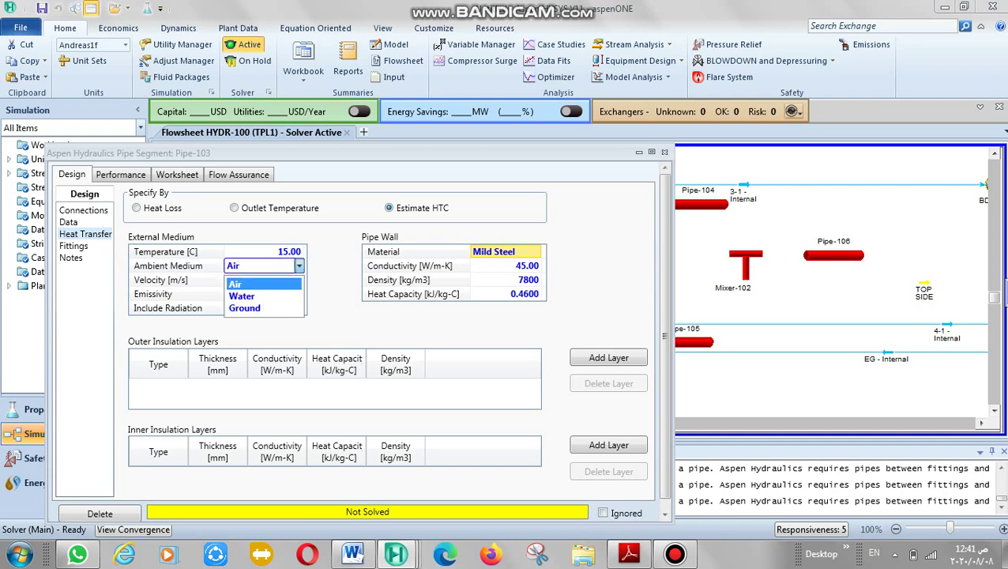
{"action": "left_click", "coordinate": [242, 296]}
Step: Set Pipe-103's external medium temperature to 0 °C and close the pipe window
{"action": "left_click", "coordinate": [265, 251]}
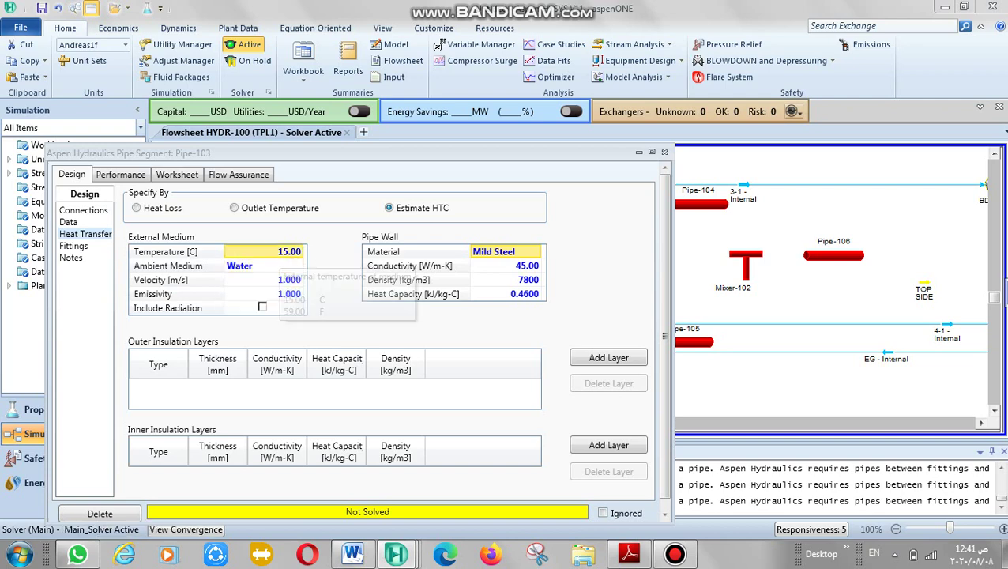
{"action": "type", "text": "0"}
{"action": "key", "text": "Return"}
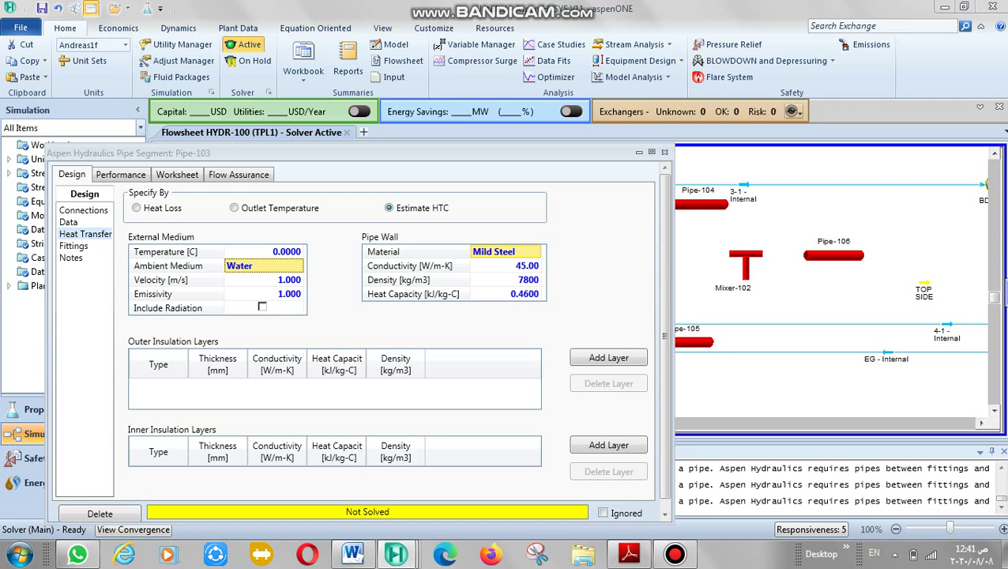
{"action": "left_click", "coordinate": [664, 152]}
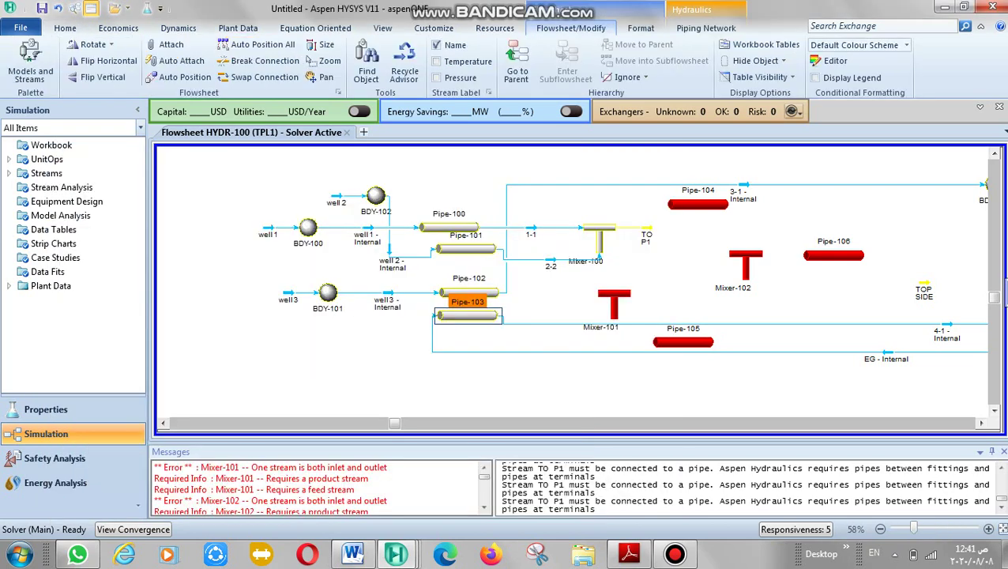
Step: Connect stream 3-1 as the feed and stream 4-1 as the side arm of Mixer-101
{"action": "double_click", "coordinate": [614, 303]}
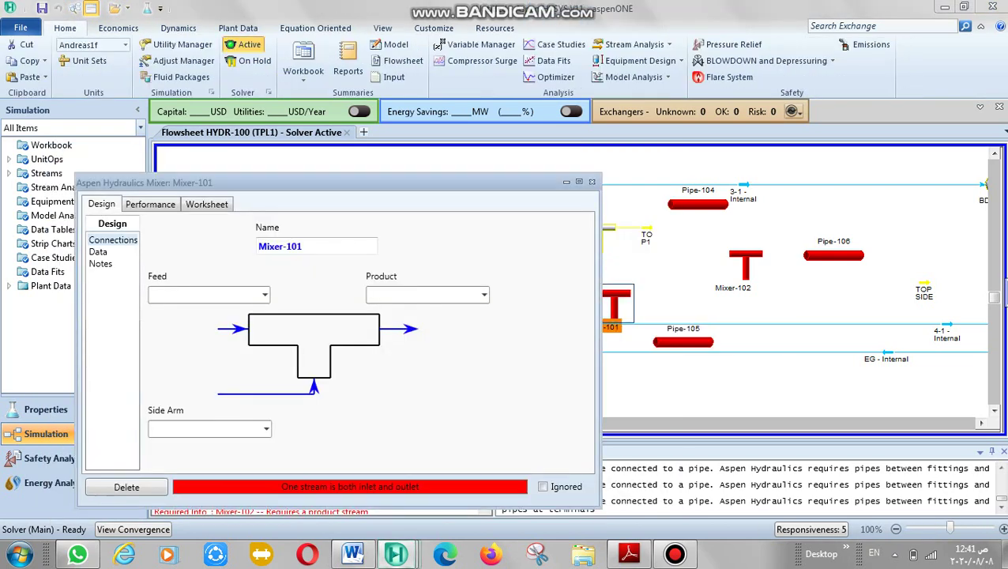
{"action": "left_click", "coordinate": [205, 295]}
{"action": "left_click", "coordinate": [265, 294]}
{"action": "left_click", "coordinate": [158, 313]}
{"action": "left_click", "coordinate": [205, 429]}
{"action": "left_click", "coordinate": [266, 428]}
{"action": "left_click", "coordinate": [158, 446]}
Step: Create TO P2 as the product stream of Mixer-101 and close the mixer window
{"action": "left_click", "coordinate": [419, 295]}
{"action": "type", "text": "TO P"}
{"action": "key", "text": "BackSpace"}
{"action": "type", "text": "O P2"}
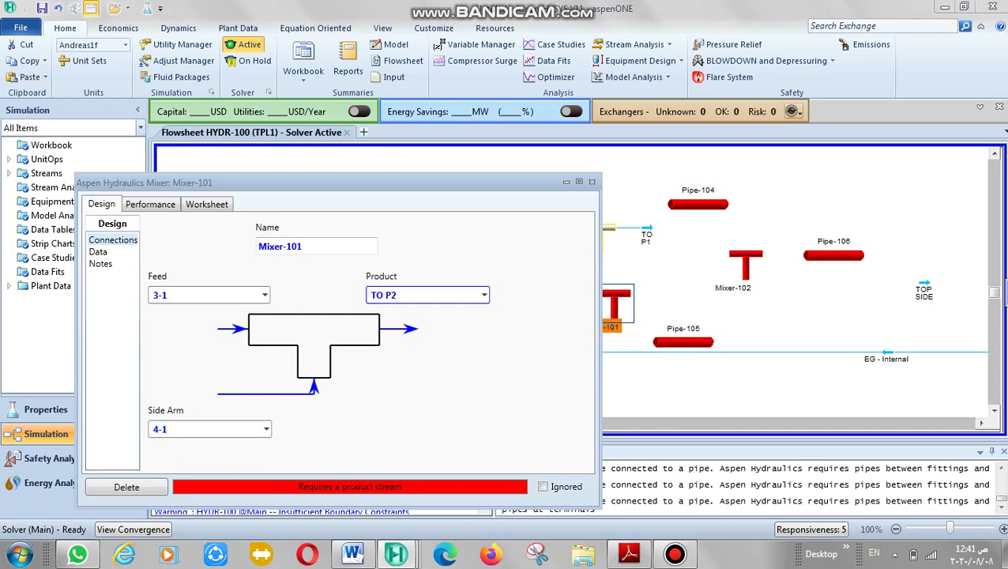
{"action": "key", "text": "Return"}
{"action": "left_click", "coordinate": [592, 182]}
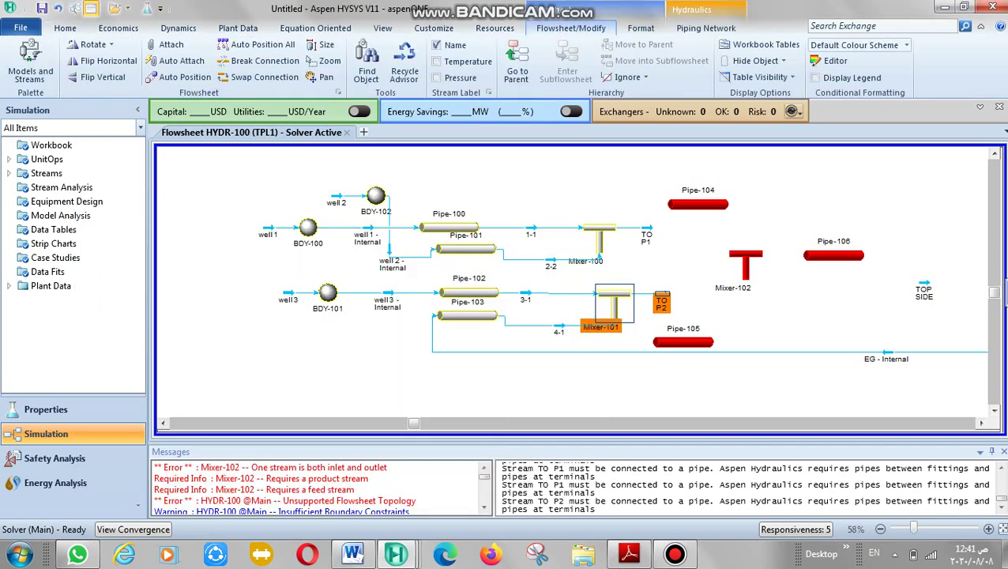
Step: Move the EG boundary node BDY-104 from the far end of the flowsheet to just below BDY-101
{"action": "left_click", "coordinate": [880, 529]}
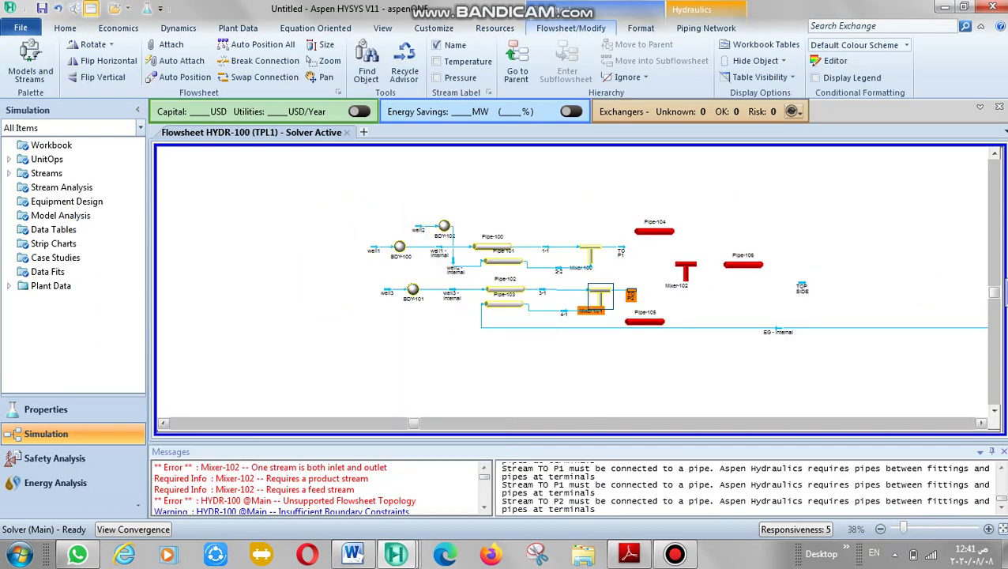
{"action": "left_click", "coordinate": [981, 424]}
{"action": "left_click", "coordinate": [981, 423]}
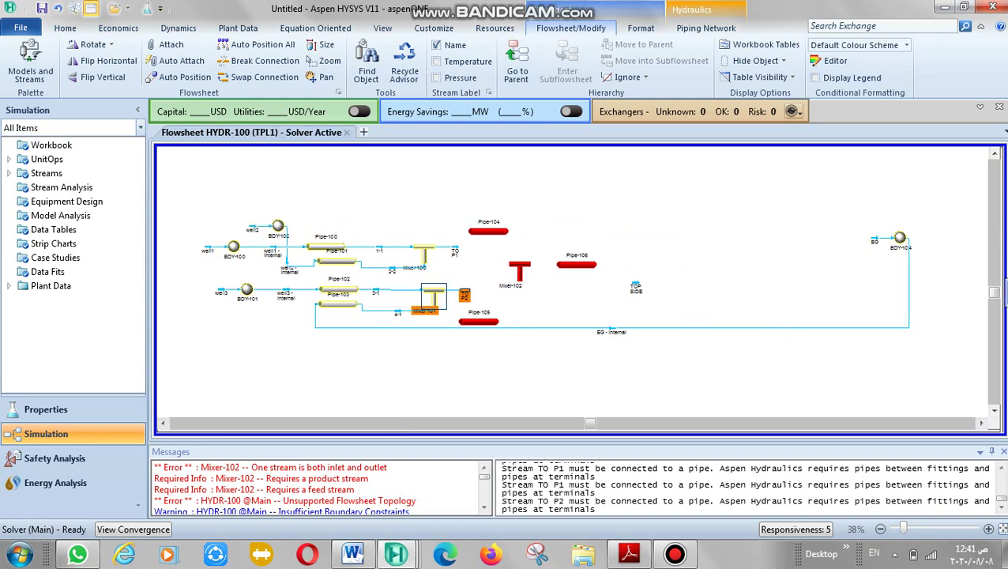
{"action": "left_click", "coordinate": [900, 238]}
{"action": "left_click_drag", "start_coordinate": [219, 332], "coordinate": [218, 333]}
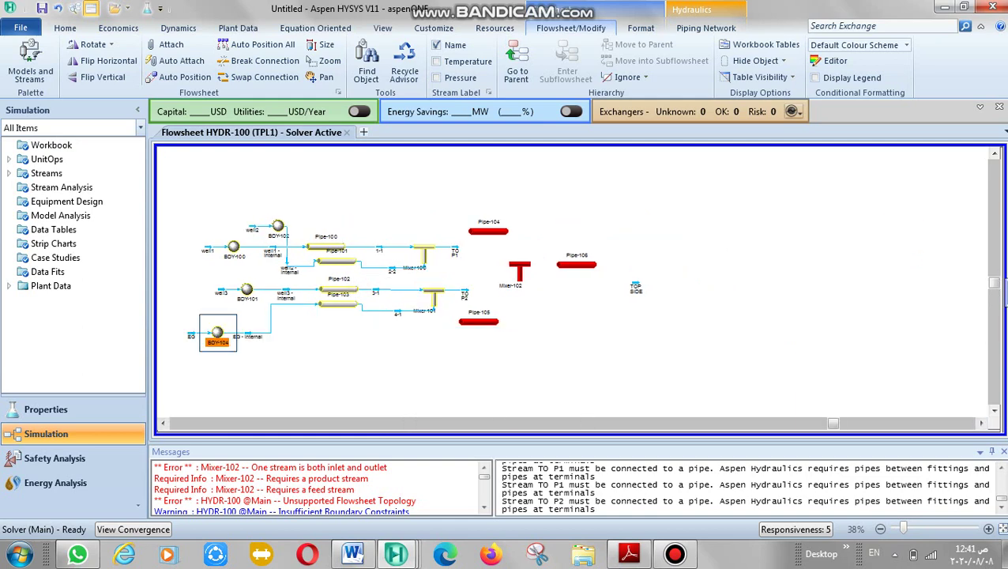
{"action": "left_click", "coordinate": [269, 372]}
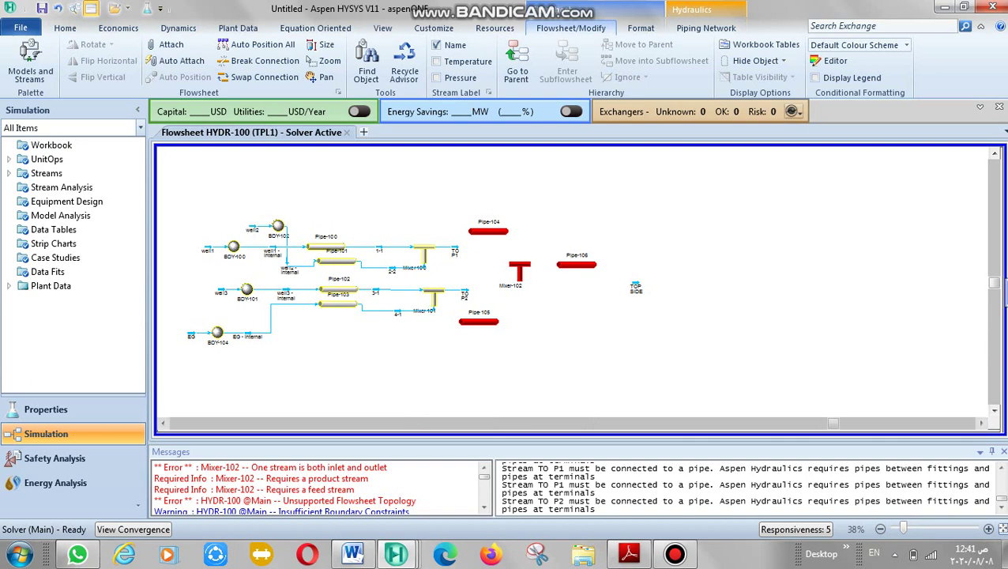
Step: Connect TO P1 as the feed of Pipe-104 and create TO MIX2 as its product stream
{"action": "left_click", "coordinate": [989, 529]}
{"action": "left_click", "coordinate": [988, 529]}
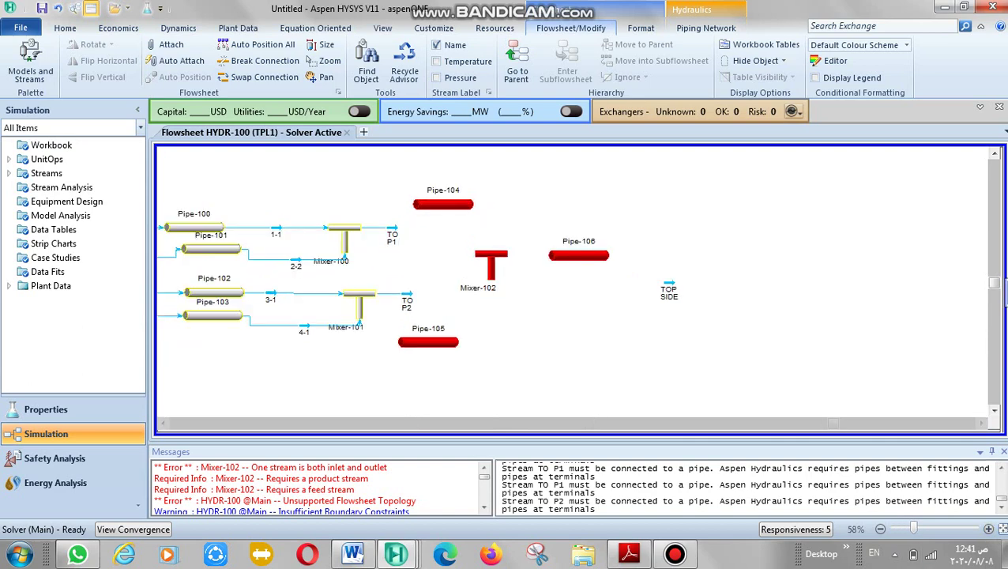
{"action": "double_click", "coordinate": [443, 205]}
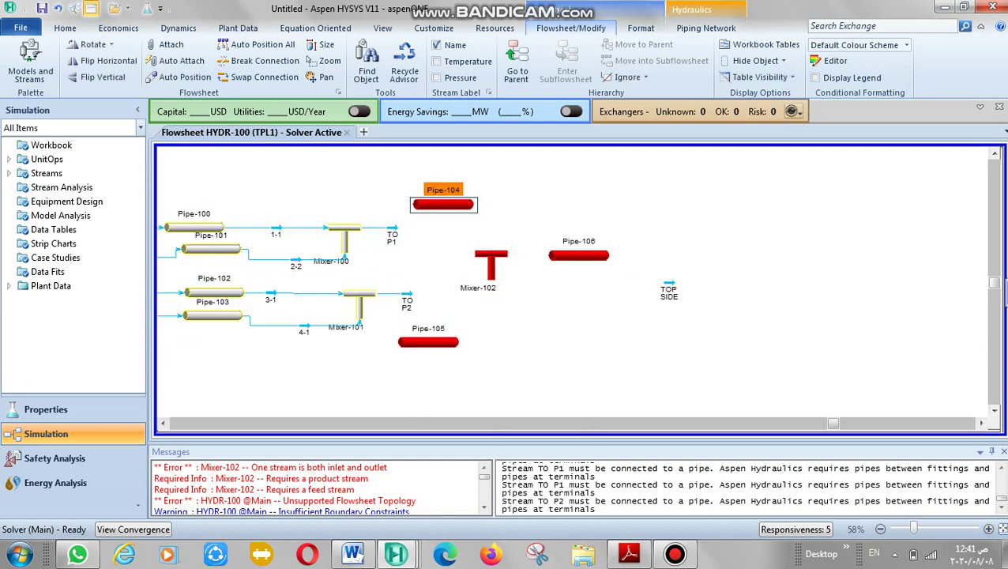
{"action": "left_click", "coordinate": [298, 325]}
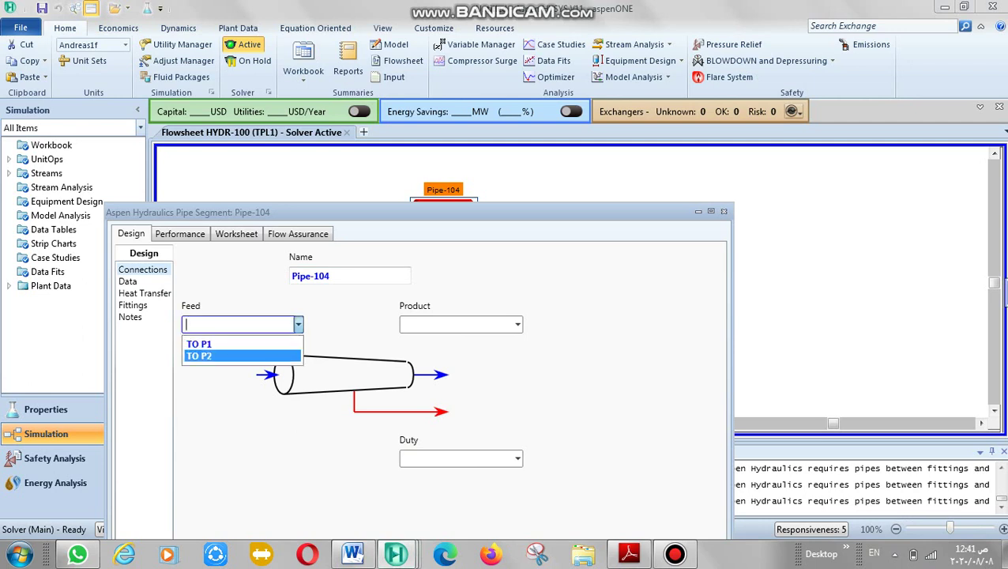
{"action": "left_click", "coordinate": [199, 344]}
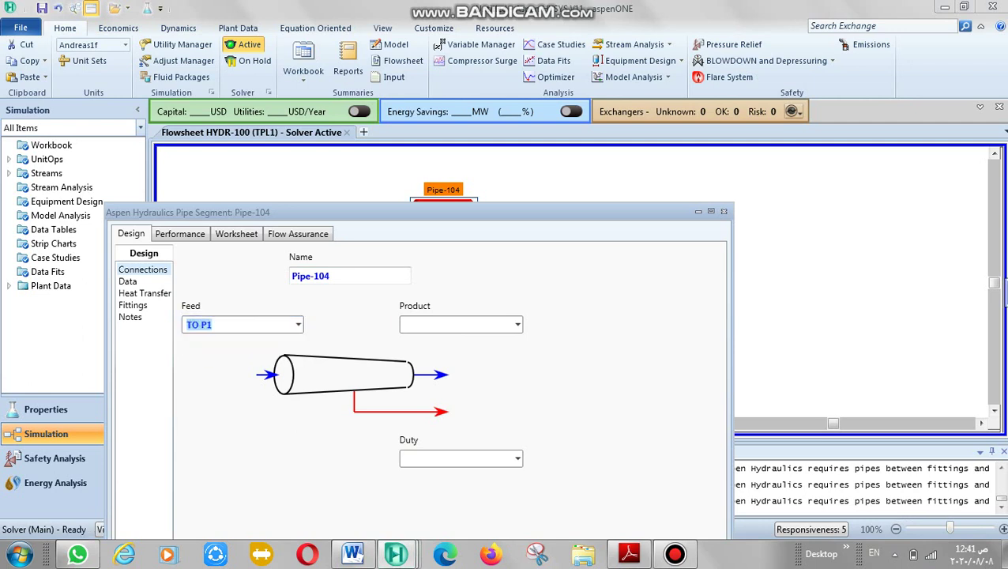
{"action": "left_click", "coordinate": [457, 325]}
{"action": "type", "text": "TO MIX2"}
{"action": "key", "text": "Return"}
Step: Set Pipe-104's pipe schedule to Schedule 40 and its nominal diameter to 200 mm
{"action": "left_click", "coordinate": [128, 281]}
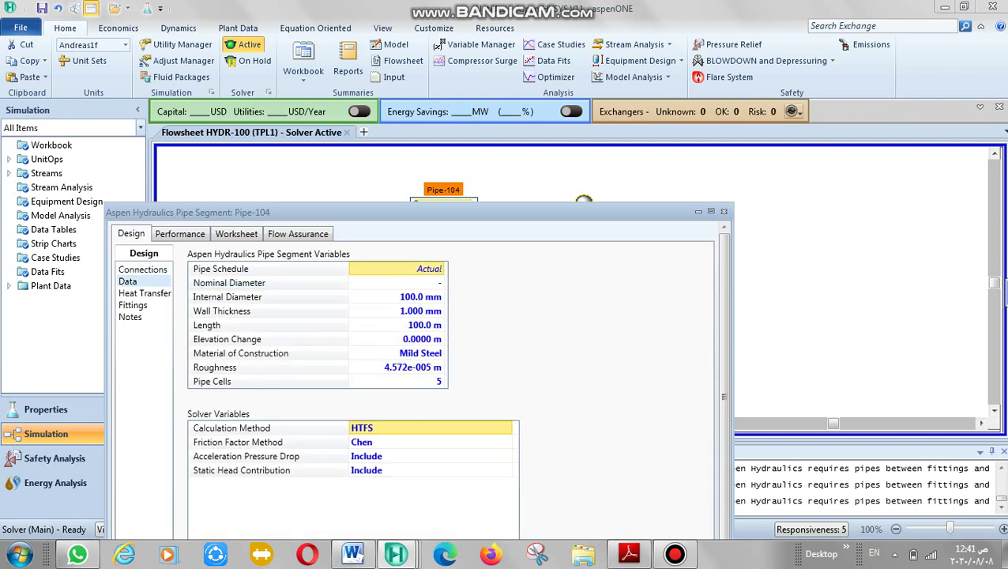
{"action": "left_click", "coordinate": [440, 269]}
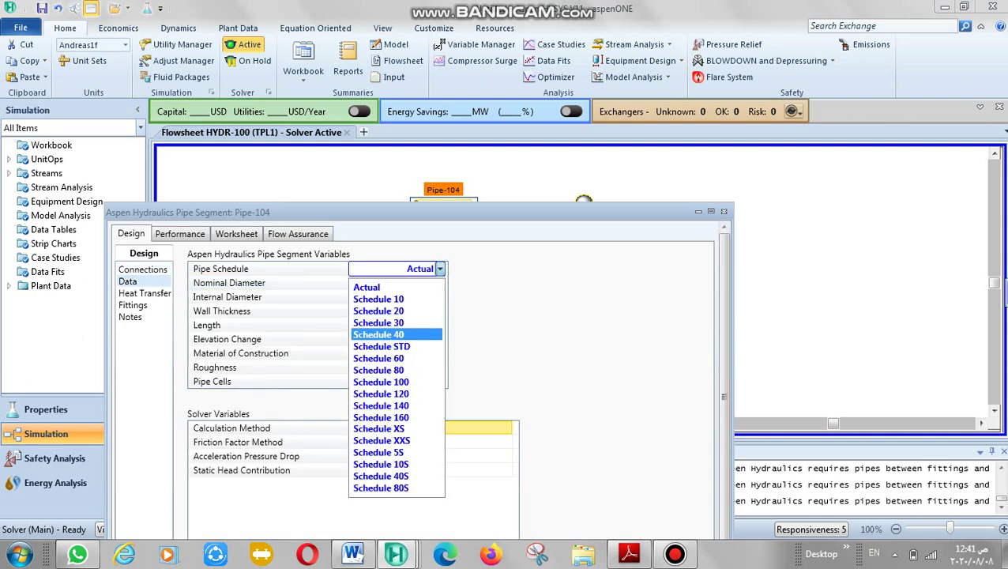
{"action": "key", "text": "Down"}
{"action": "key", "text": "Up"}
{"action": "key", "text": "Up"}
{"action": "key", "text": "Return"}
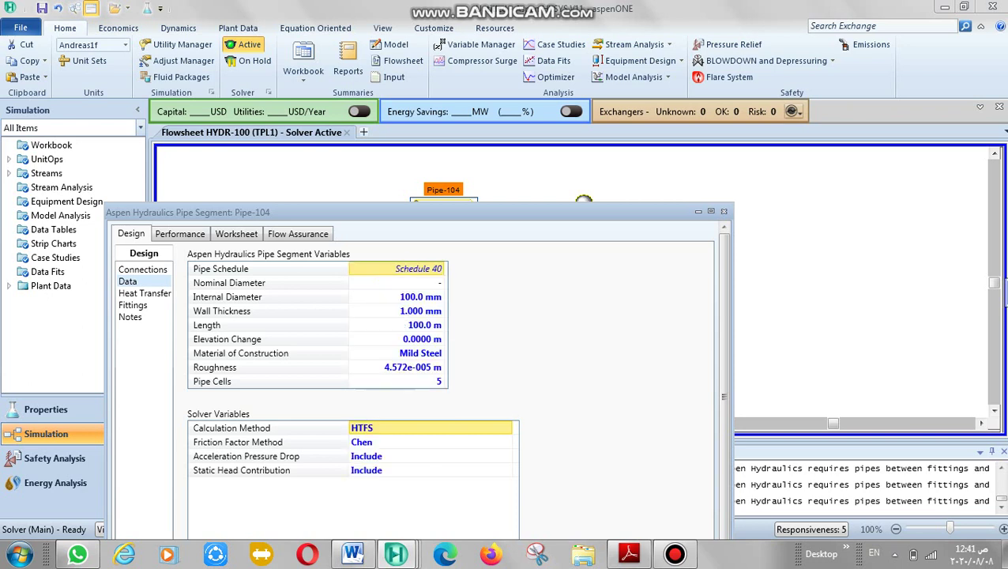
{"action": "left_click", "coordinate": [440, 282]}
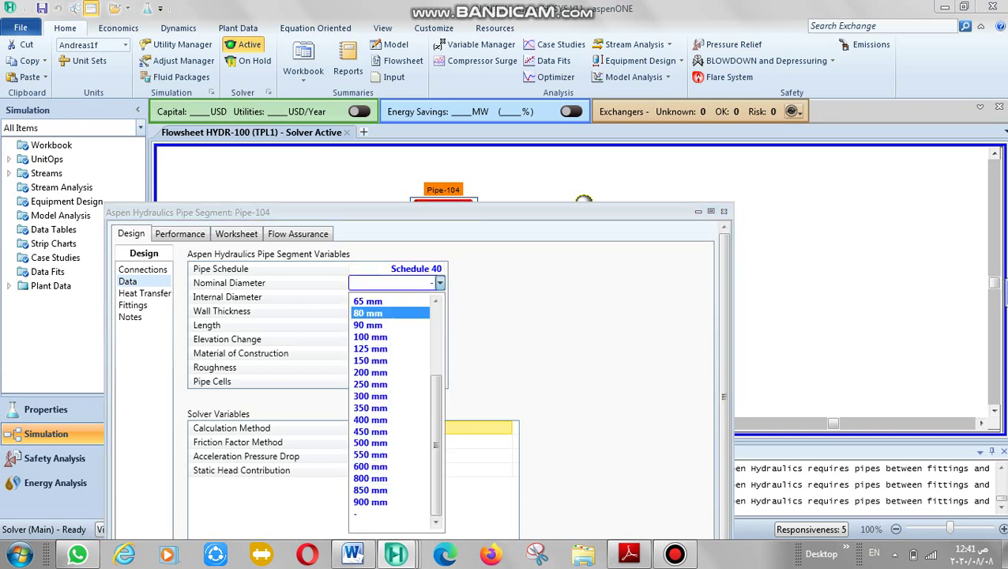
{"action": "left_click", "coordinate": [387, 373]}
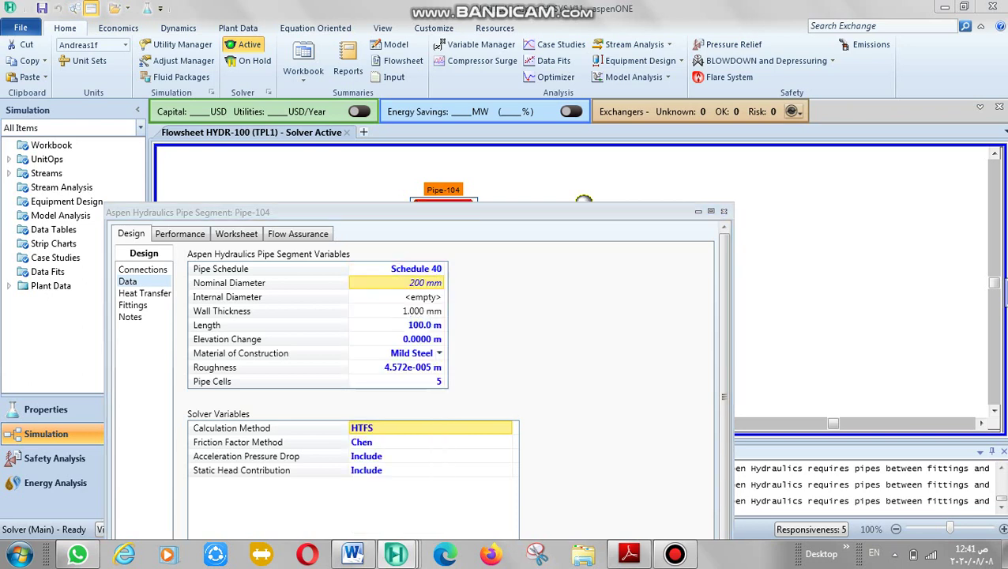
Step: Set Pipe-104's length to 250 m and its number of pipe cells to 10
{"action": "key", "text": "Down"}
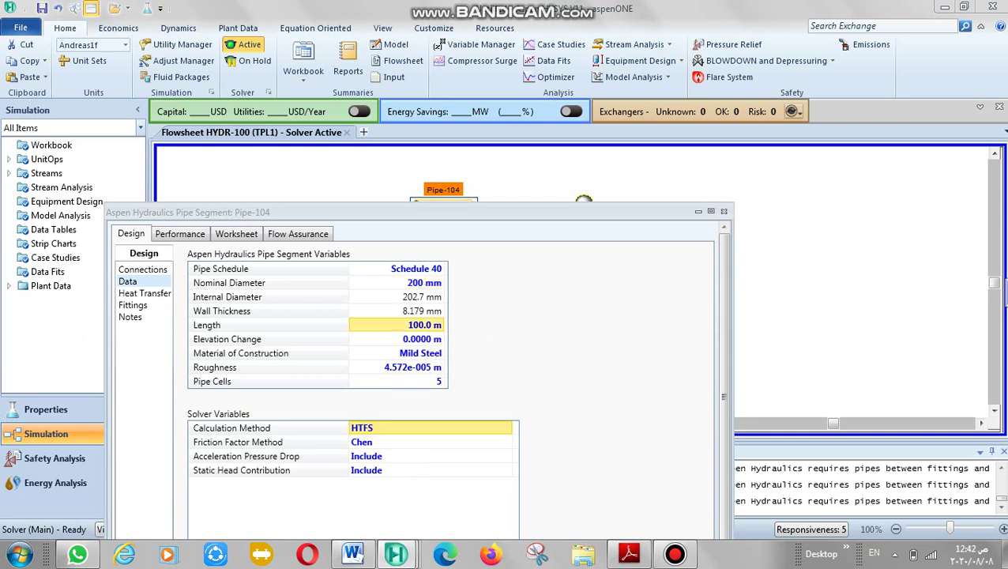
{"action": "type", "text": "250"}
{"action": "key", "text": "Return"}
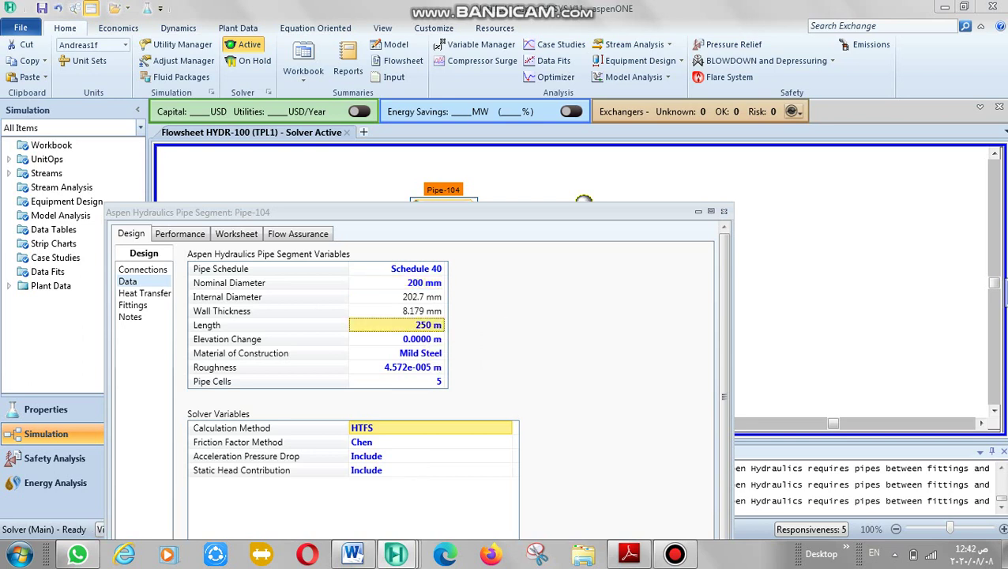
{"action": "left_click", "coordinate": [395, 381]}
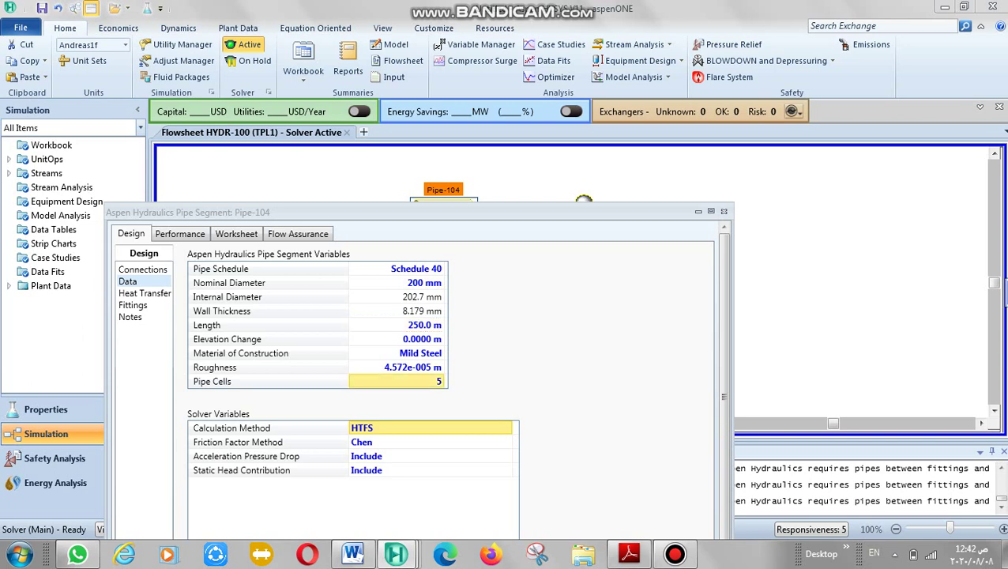
{"action": "type", "text": "10"}
{"action": "key", "text": "Return"}
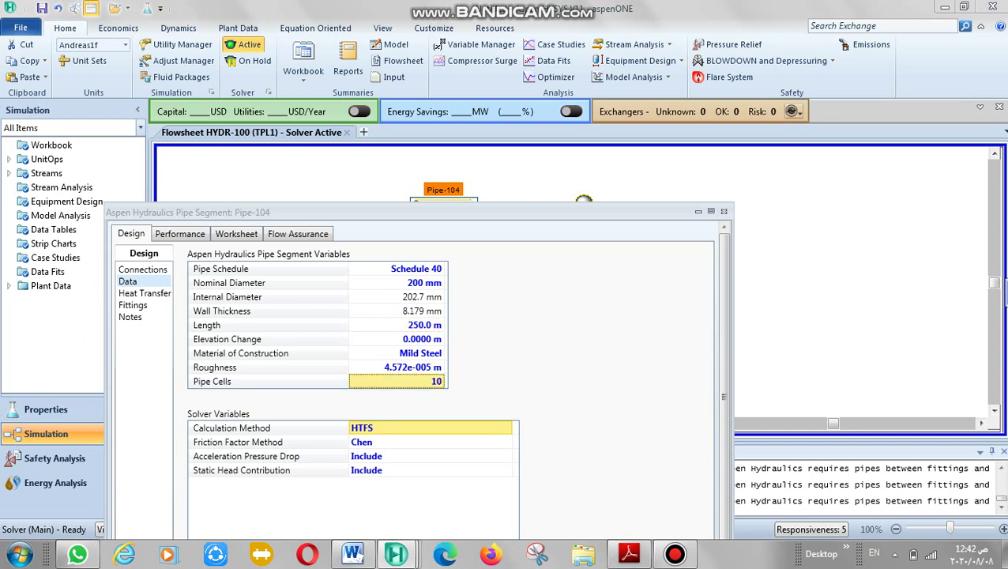
{"action": "left_click", "coordinate": [507, 428]}
{"action": "left_click", "coordinate": [419, 269]}
Step: Specify Pipe-104's external medium for heat transfer as Water at 0 °C
{"action": "left_click", "coordinate": [145, 294]}
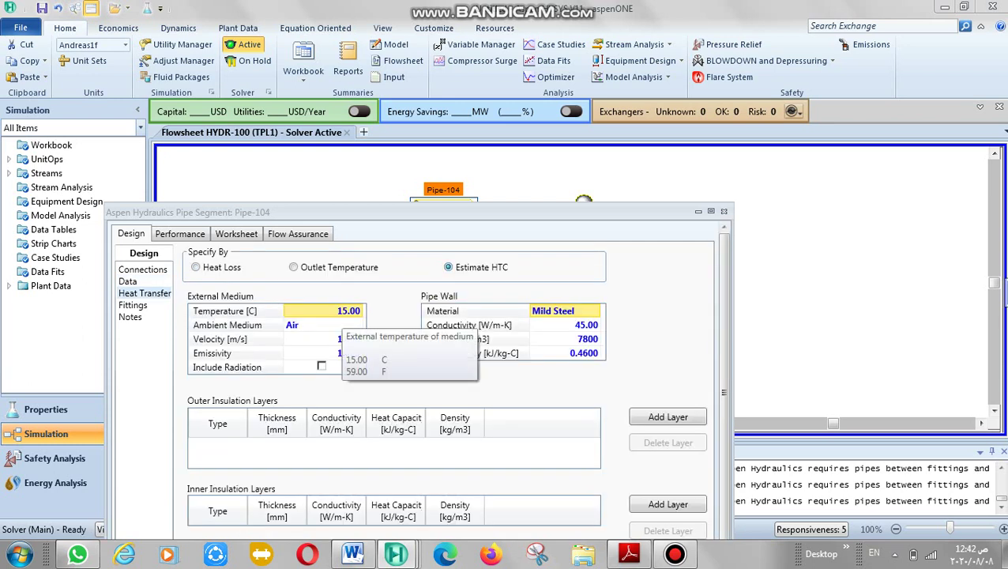
{"action": "left_click", "coordinate": [358, 325]}
{"action": "left_click", "coordinate": [358, 325]}
{"action": "left_click", "coordinate": [300, 353]}
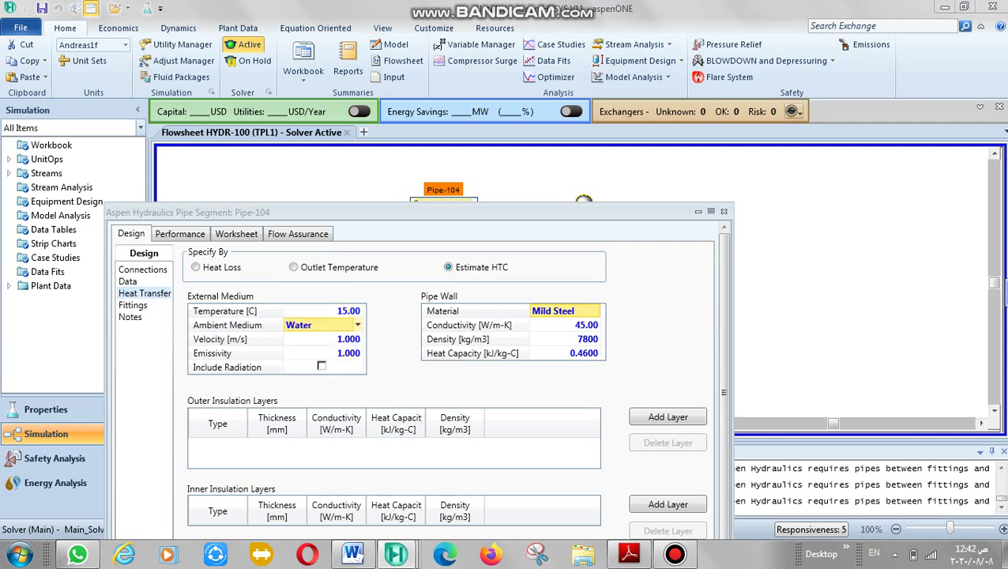
{"action": "type", "text": "0"}
{"action": "key", "text": "Return"}
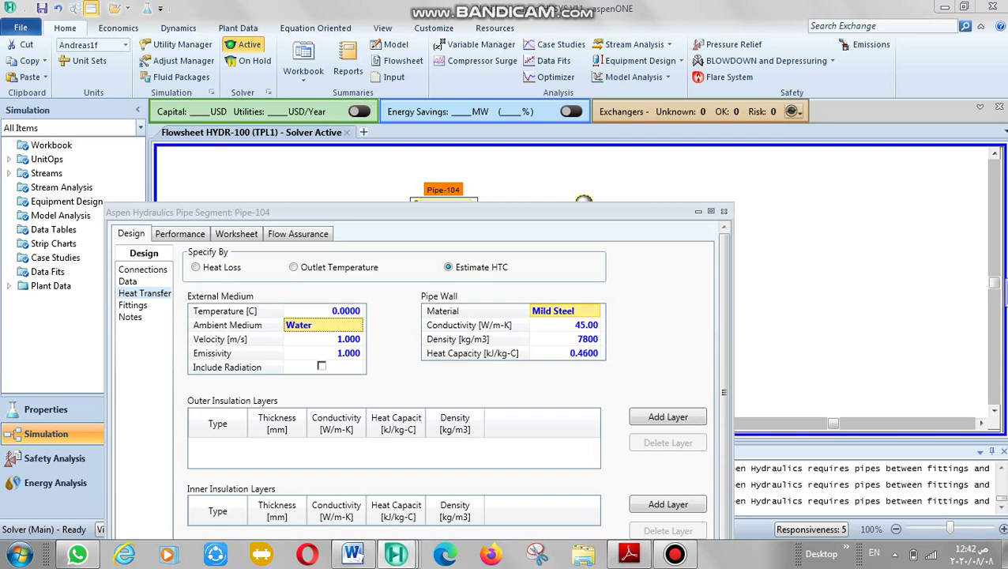
Step: Add a Neoprene outer insulation layer 2 mm thick to Pipe-104 and close the pipe window
{"action": "left_click", "coordinate": [667, 417]}
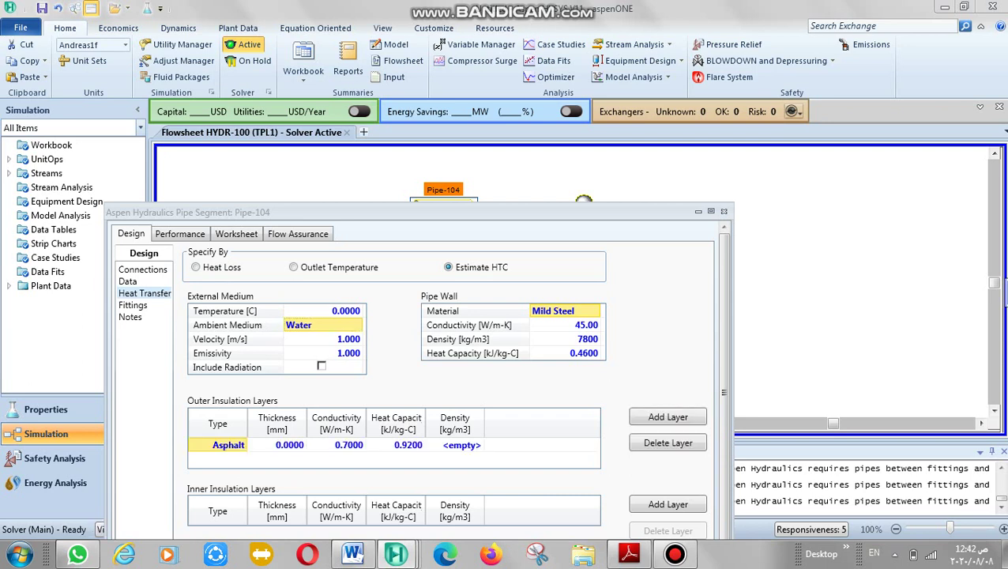
{"action": "left_click", "coordinate": [243, 445]}
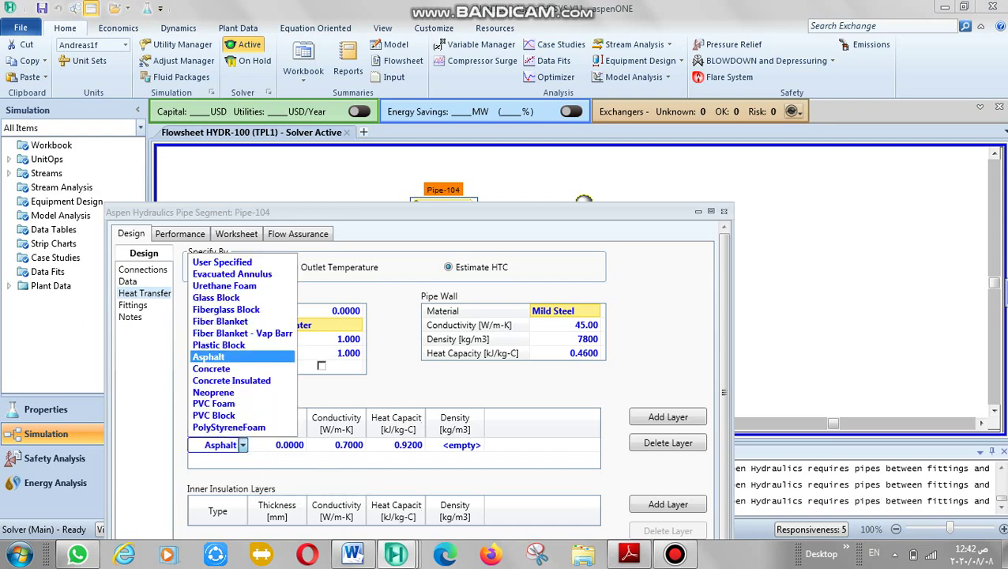
{"action": "key", "text": "Up"}
{"action": "key", "text": "Up"}
{"action": "key", "text": "Return"}
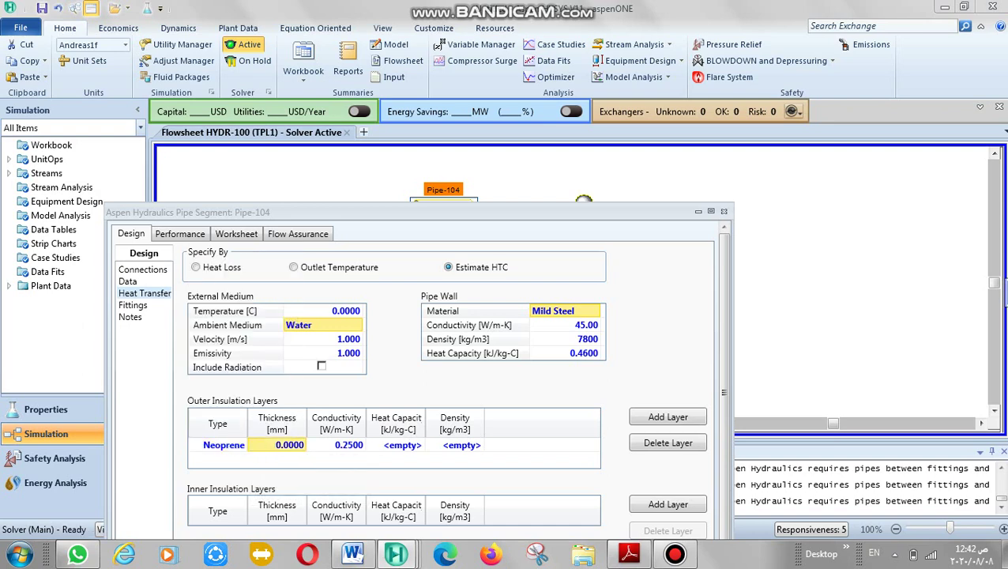
{"action": "type", "text": "22"}
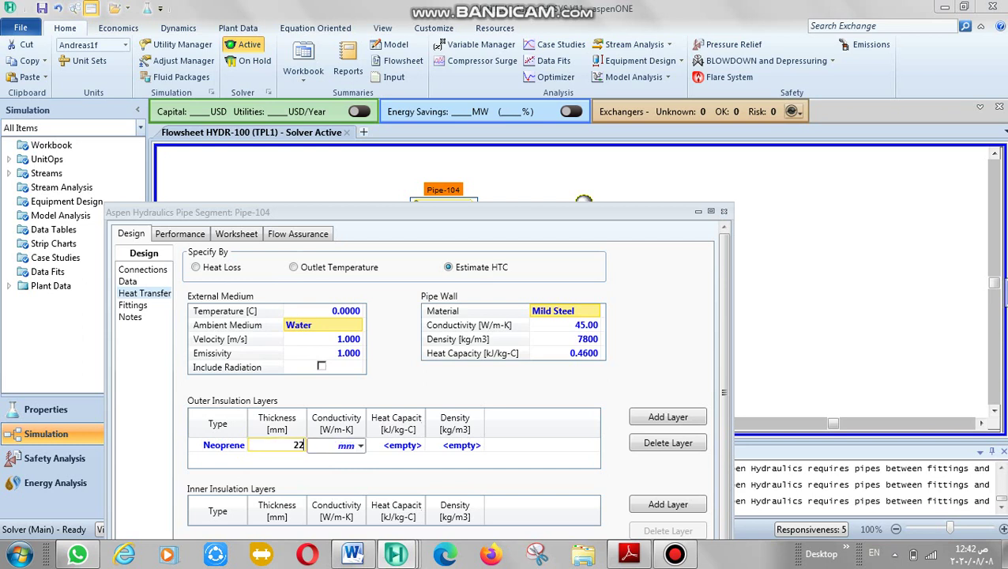
{"action": "key", "text": "BackSpace"}
{"action": "key", "text": "Return"}
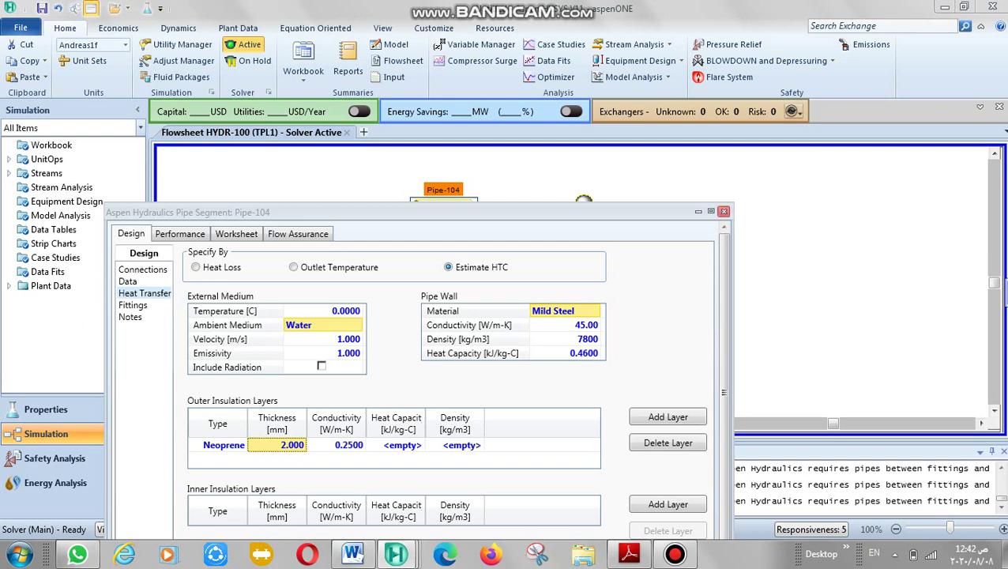
{"action": "left_click", "coordinate": [724, 212]}
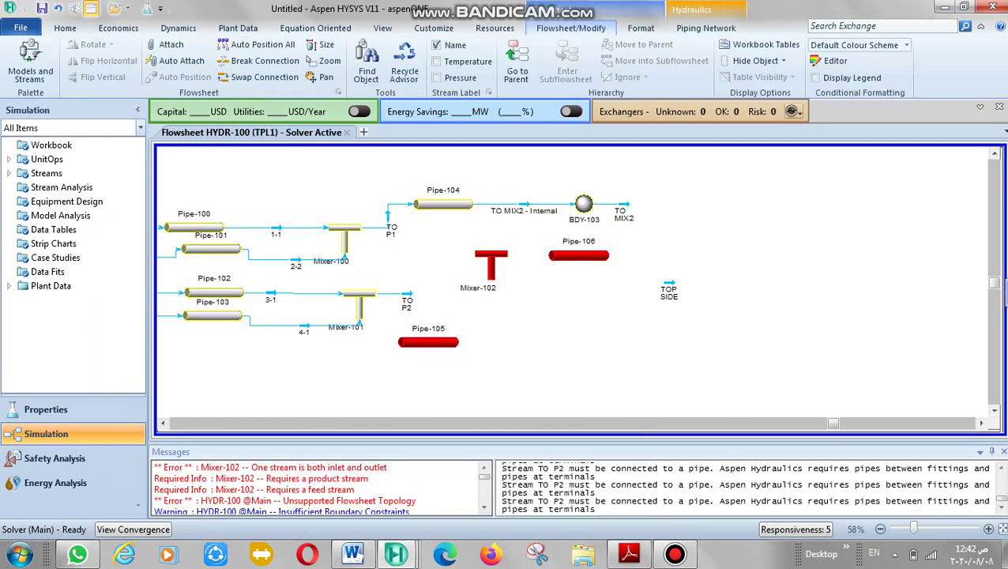
Step: Connect TO P2 as the feed of Pipe-105 and create TO M2 as its product stream
{"action": "left_click", "coordinate": [428, 342]}
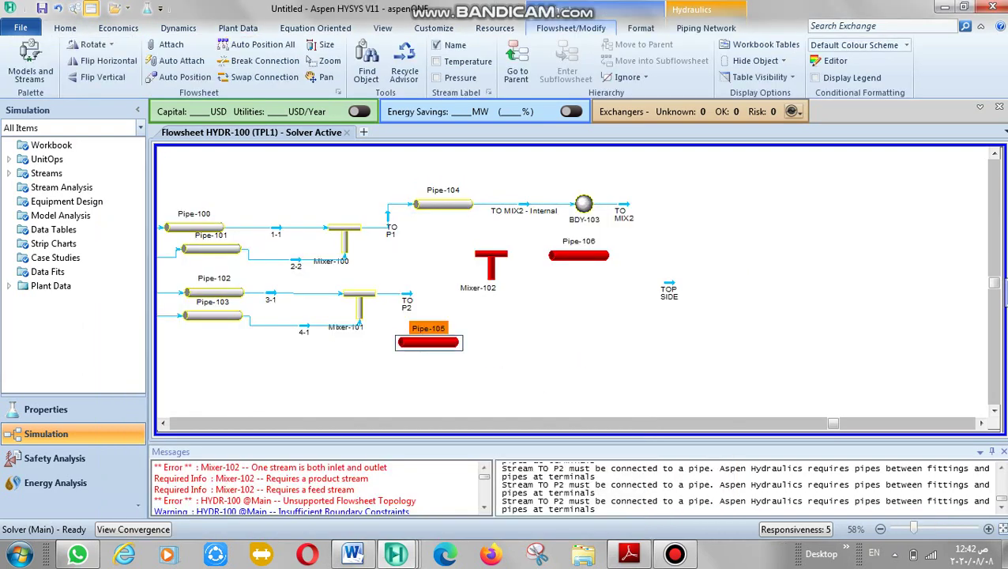
{"action": "double_click", "coordinate": [428, 341]}
{"action": "left_click", "coordinate": [209, 234]}
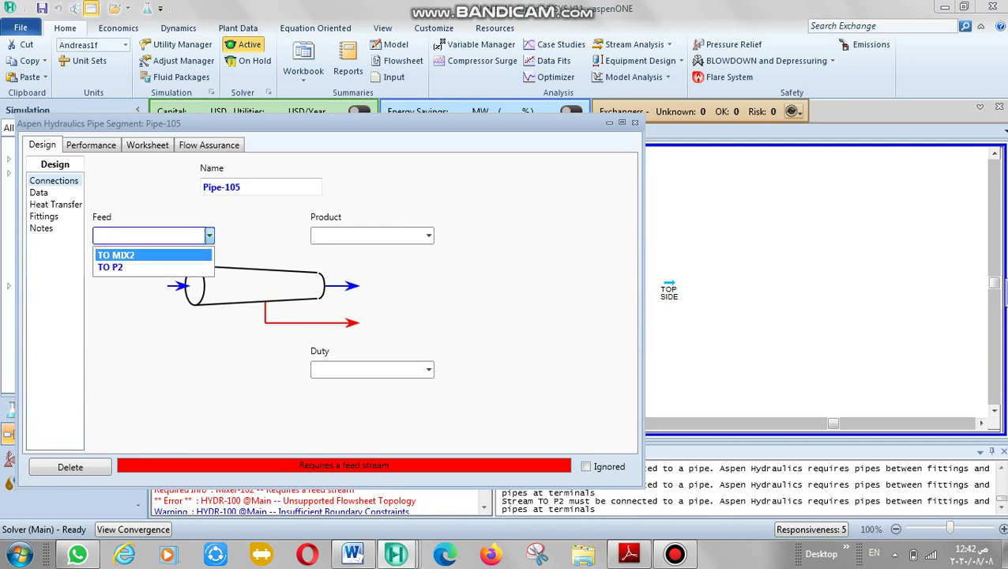
{"action": "left_click", "coordinate": [118, 267]}
{"action": "left_click", "coordinate": [335, 235]}
{"action": "type", "text": "TO"}
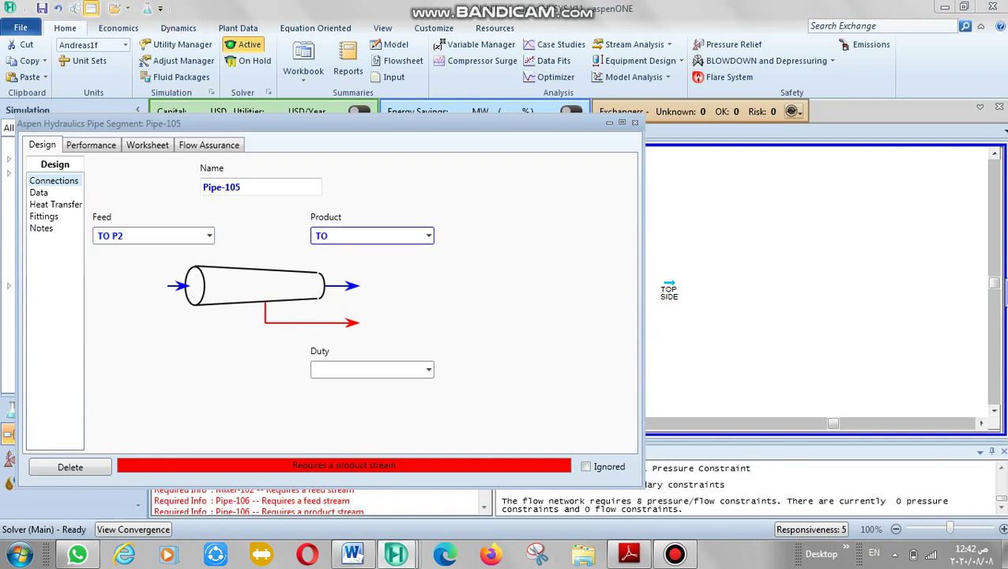
{"action": "type", "text": "M2"}
{"action": "key", "text": "Return"}
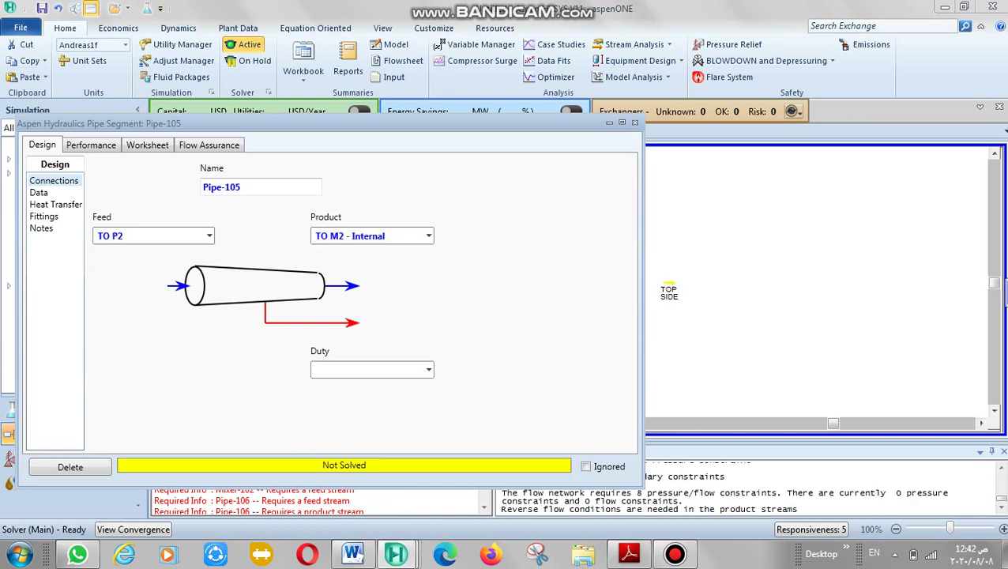
Step: Set Pipe-105's pipe schedule to Schedule 40 and its nominal diameter to 200 mm
{"action": "left_click", "coordinate": [39, 193]}
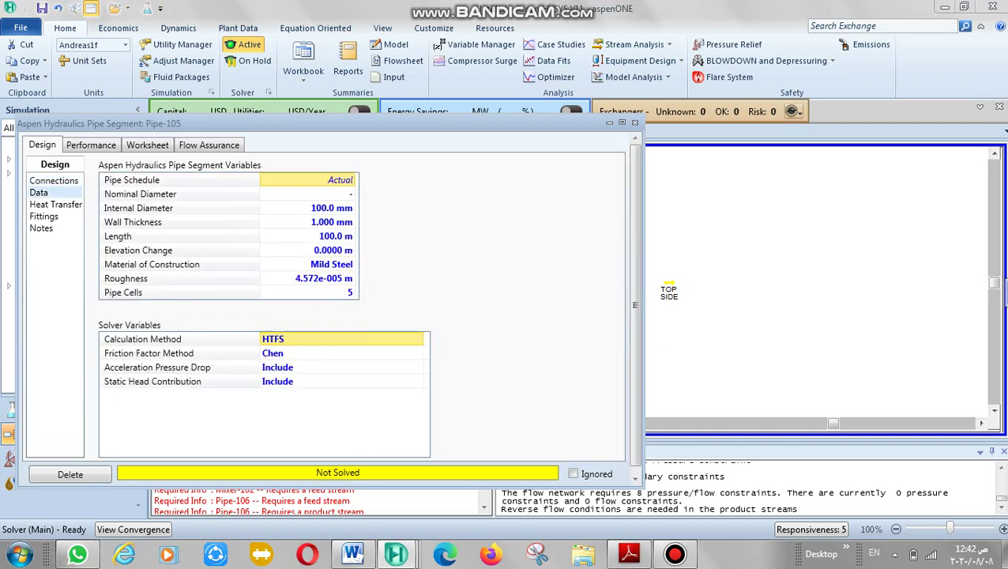
{"action": "left_click", "coordinate": [350, 180]}
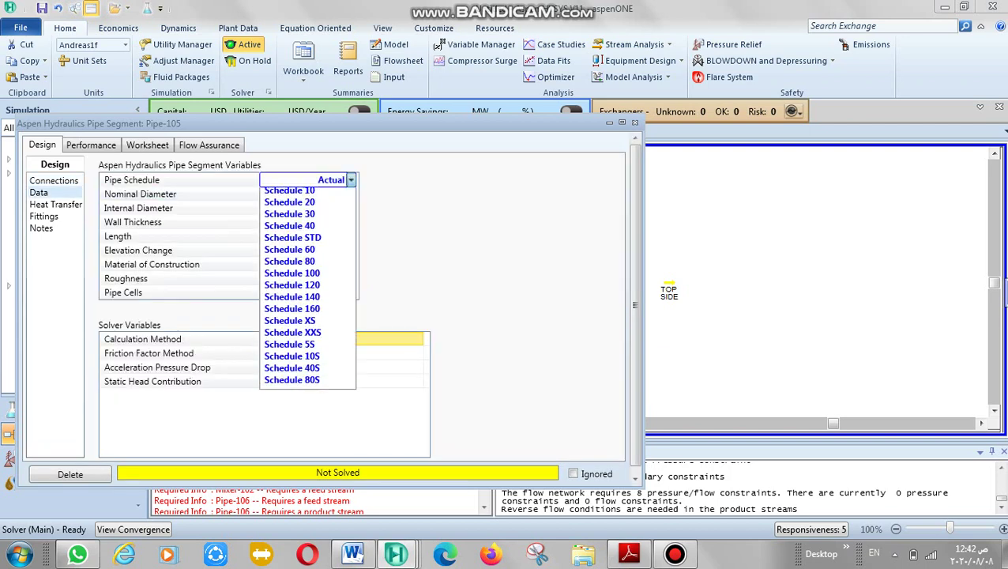
{"action": "left_click", "coordinate": [306, 245]}
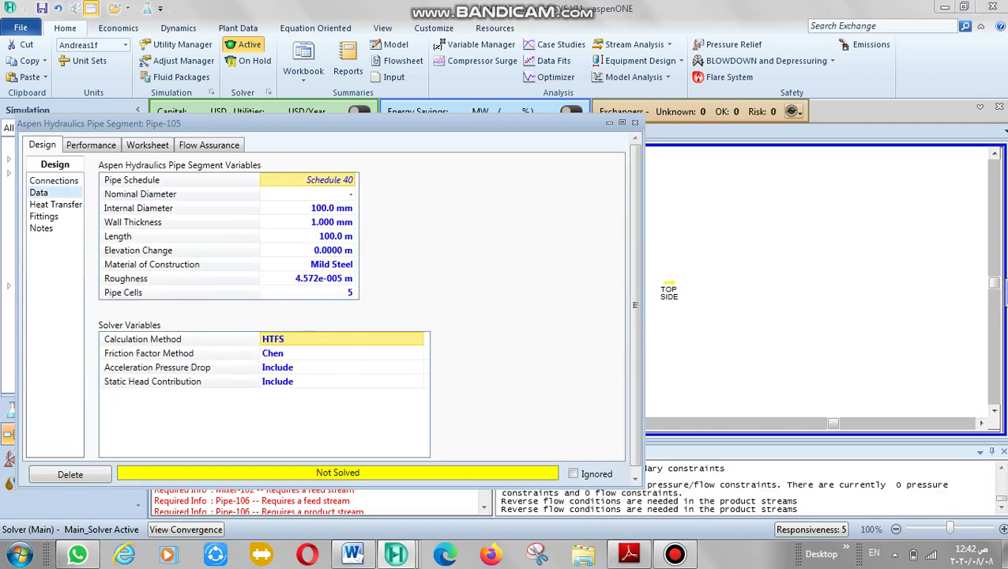
{"action": "left_click", "coordinate": [308, 194]}
{"action": "left_click", "coordinate": [350, 193]}
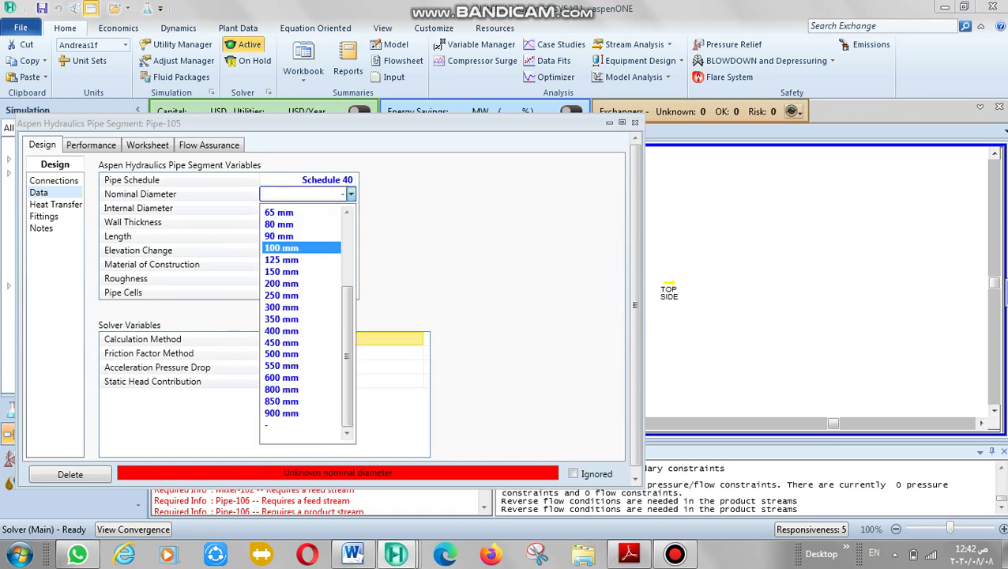
{"action": "left_click", "coordinate": [281, 283]}
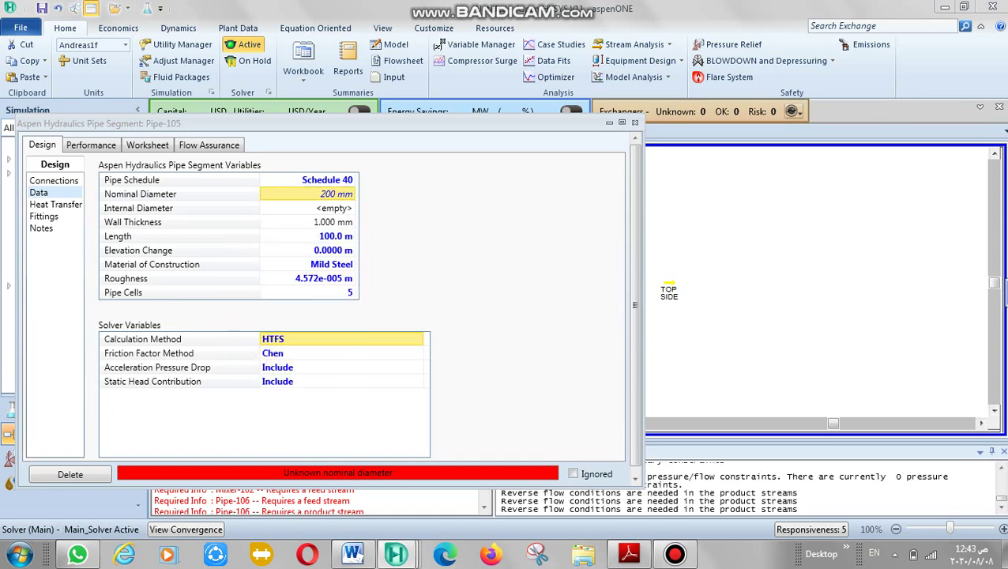
{"action": "left_click", "coordinate": [341, 237]}
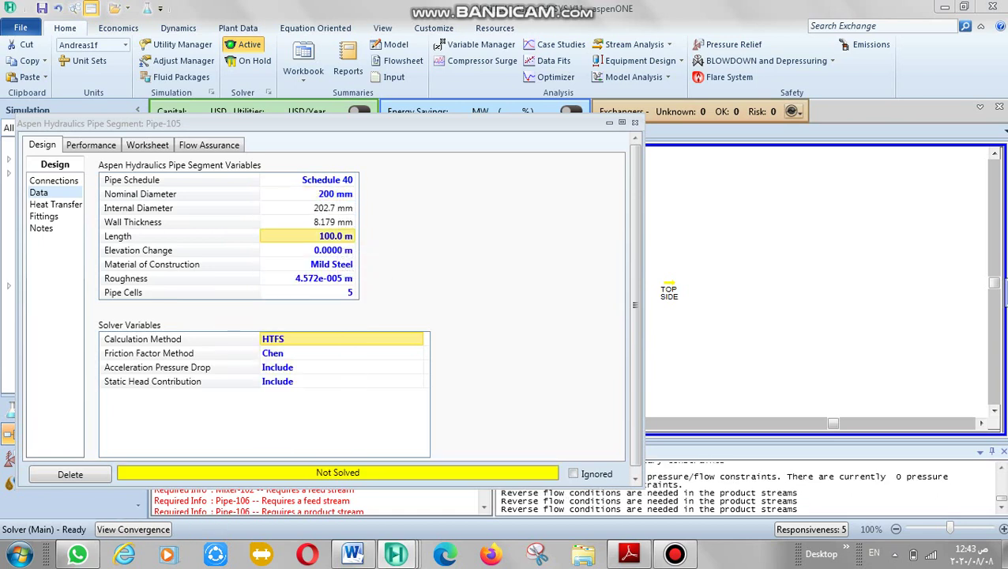
{"action": "type", "text": "200"}
{"action": "key", "text": "Return"}
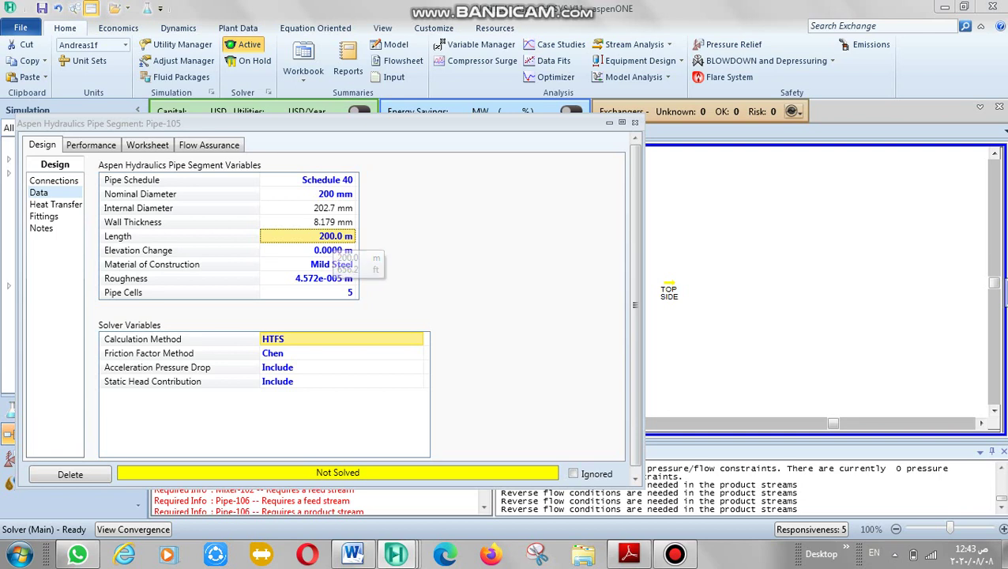
Step: Set Pipe-105's length to 100 m and its elevation change to 20 m
{"action": "double_click", "coordinate": [332, 236]}
{"action": "type", "text": "100"}
{"action": "key", "text": "Return"}
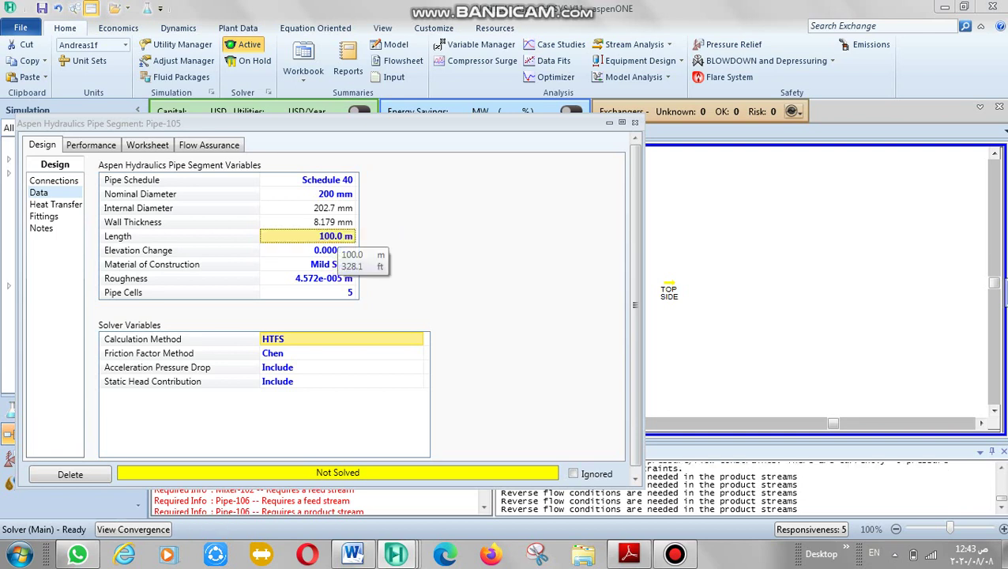
{"action": "left_click", "coordinate": [280, 249]}
{"action": "type", "text": "20"}
{"action": "key", "text": "Return"}
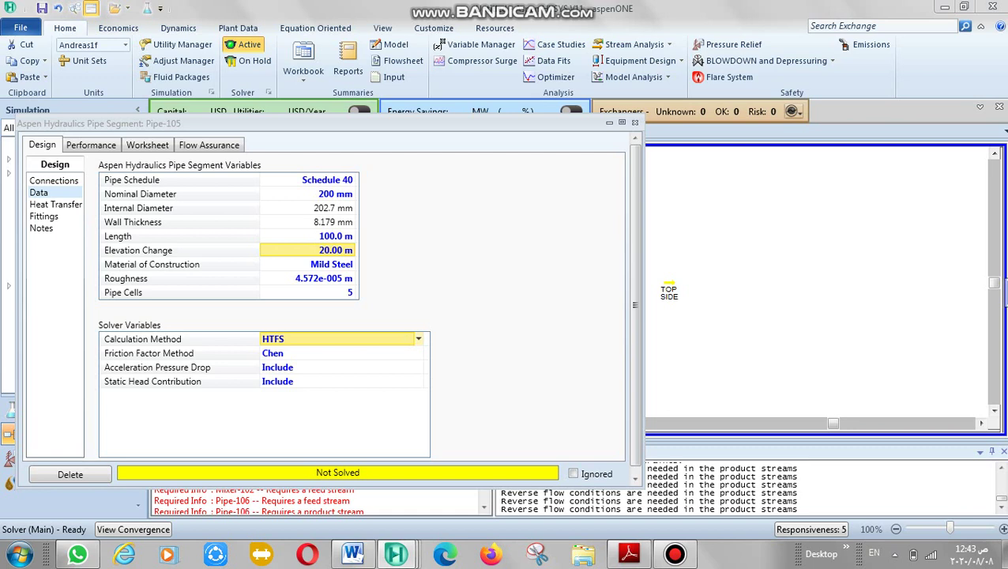
Step: Pick Pipe-105's calculation method and specify its heat transfer by Estimate HTC with water at 0 °C as the ambient medium
{"action": "left_click", "coordinate": [419, 339]}
{"action": "left_click", "coordinate": [371, 369]}
{"action": "left_click", "coordinate": [55, 205]}
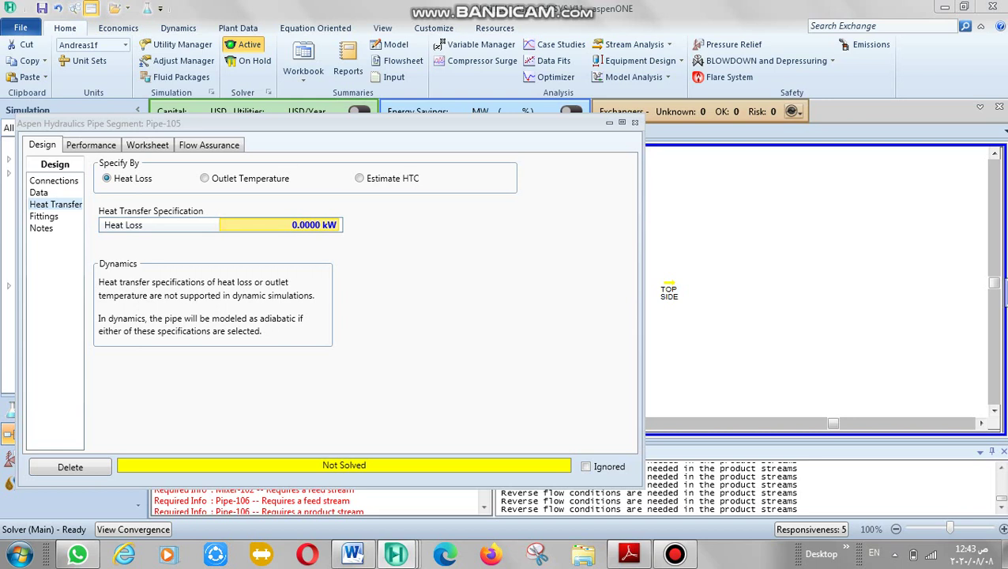
{"action": "left_click", "coordinate": [360, 179]}
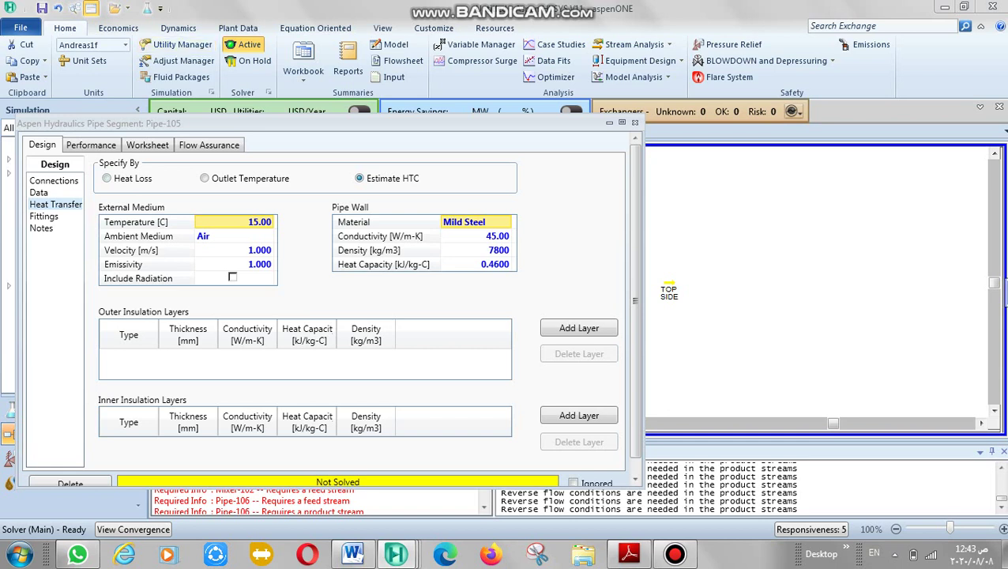
{"action": "type", "text": "0"}
{"action": "key", "text": "Return"}
{"action": "left_click", "coordinate": [269, 236]}
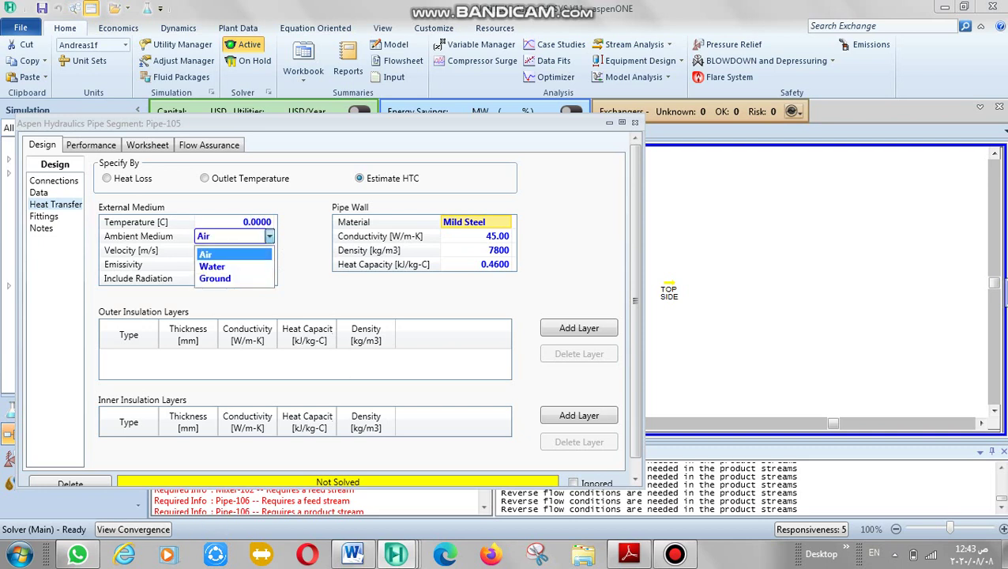
{"action": "left_click", "coordinate": [229, 265]}
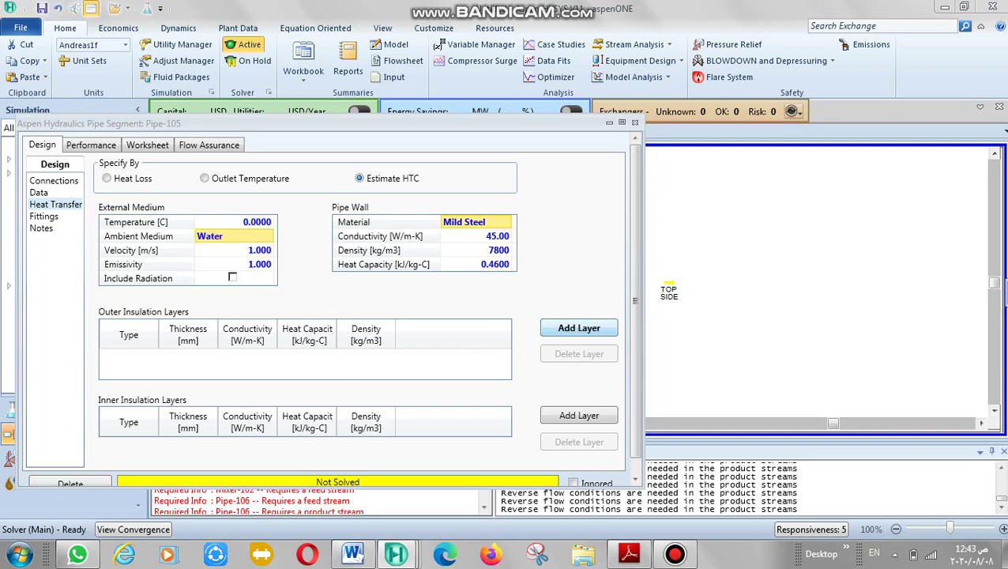
Step: Add a PVC Foam outer insulation layer 2 mm thick to Pipe-105 and close the pipe window
{"action": "left_click", "coordinate": [579, 328]}
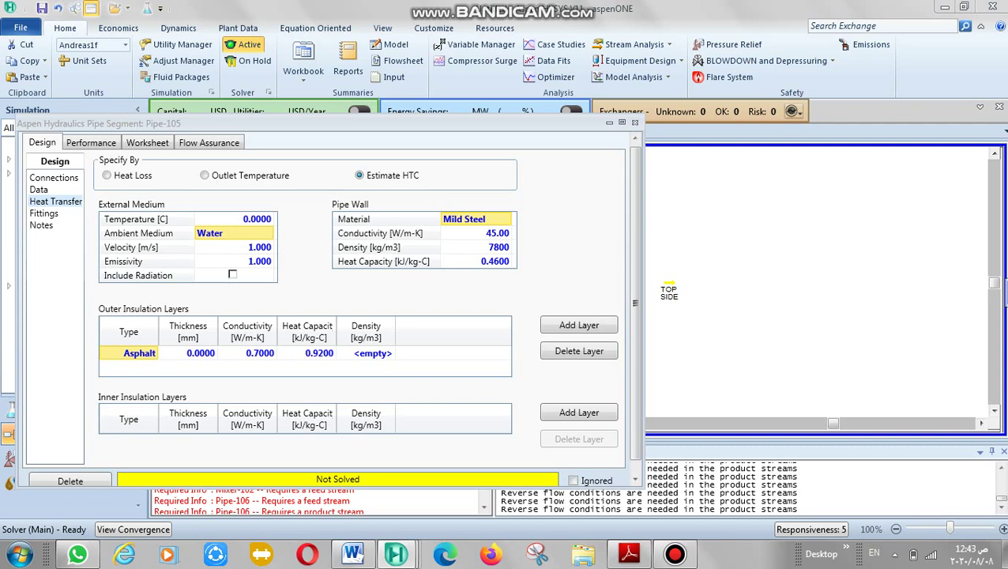
{"action": "left_click", "coordinate": [154, 354]}
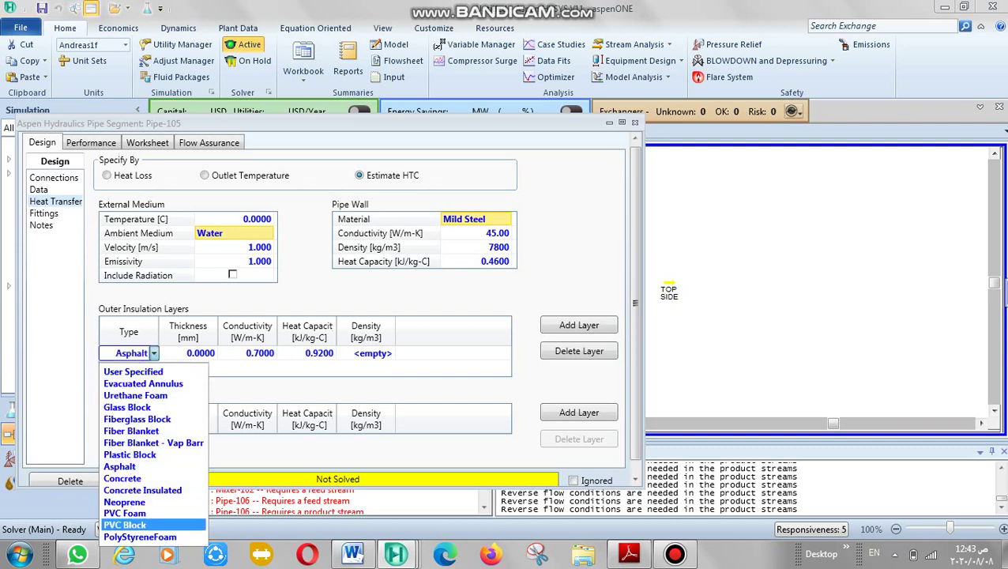
{"action": "key", "text": "Return"}
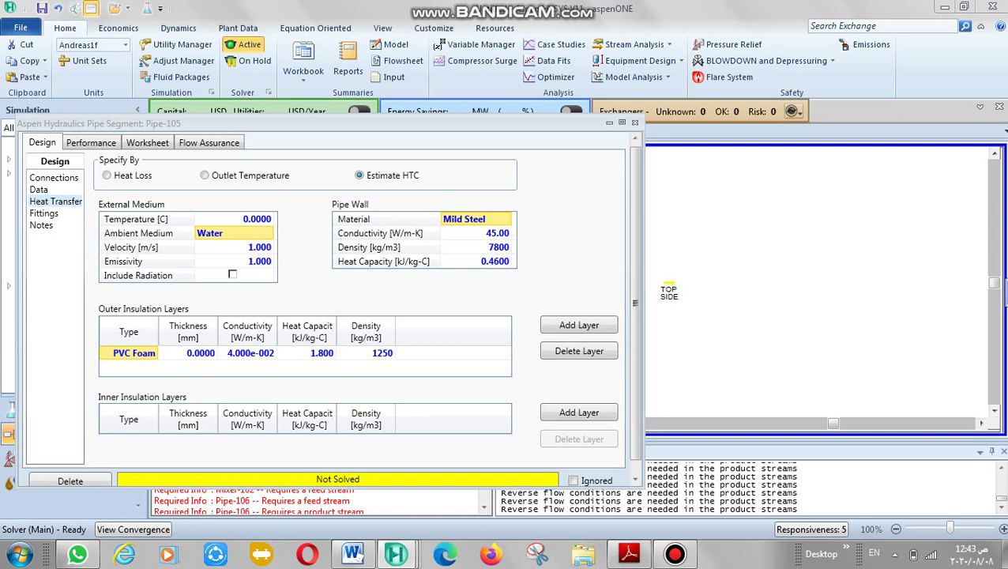
{"action": "left_click", "coordinate": [188, 353]}
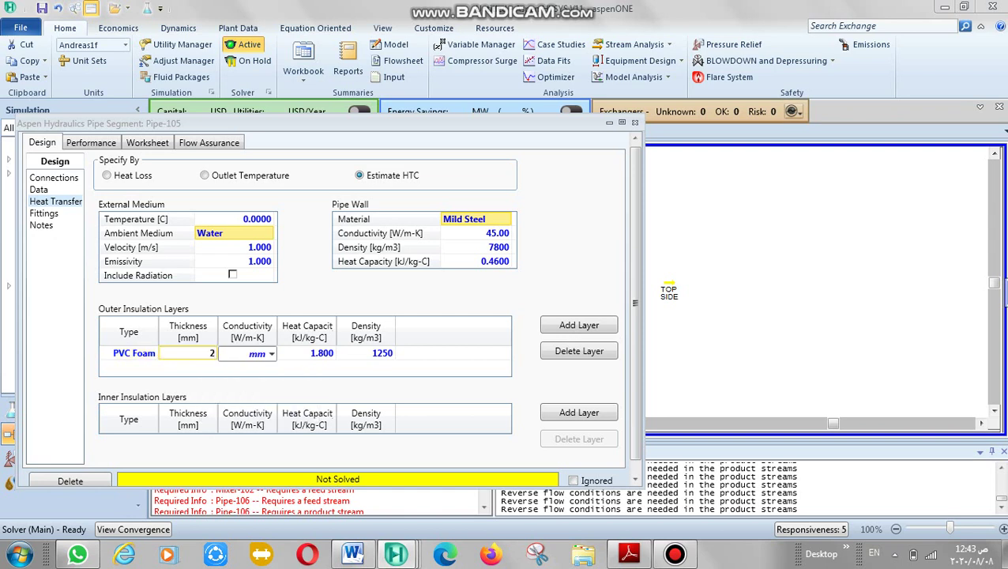
{"action": "type", "text": "2"}
{"action": "key", "text": "Return"}
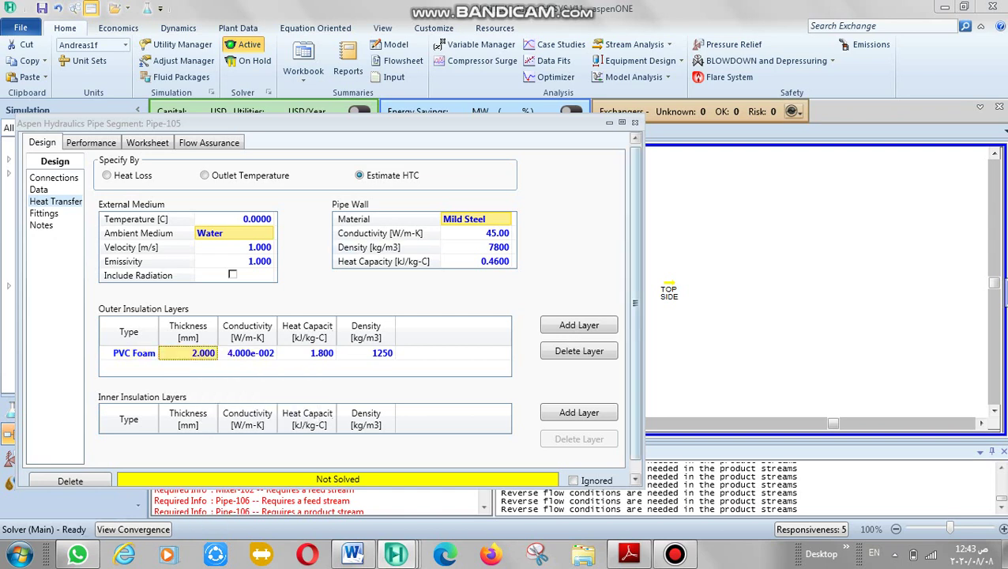
{"action": "left_click", "coordinate": [634, 123]}
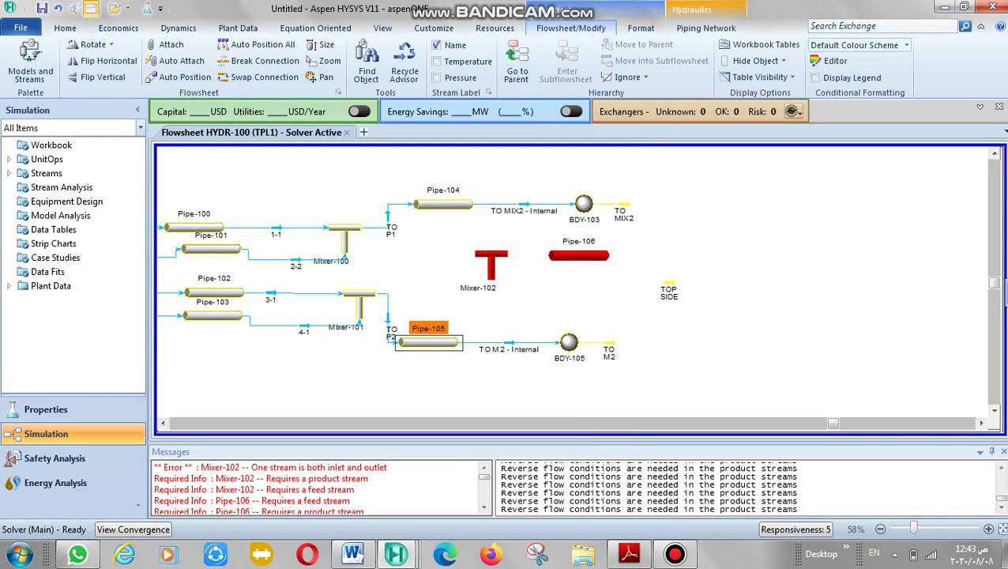
Step: Connect TO MIX2 as the feed and TO M2 as the side arm of Mixer-102, and create TO F P as its product stream
{"action": "double_click", "coordinate": [492, 265]}
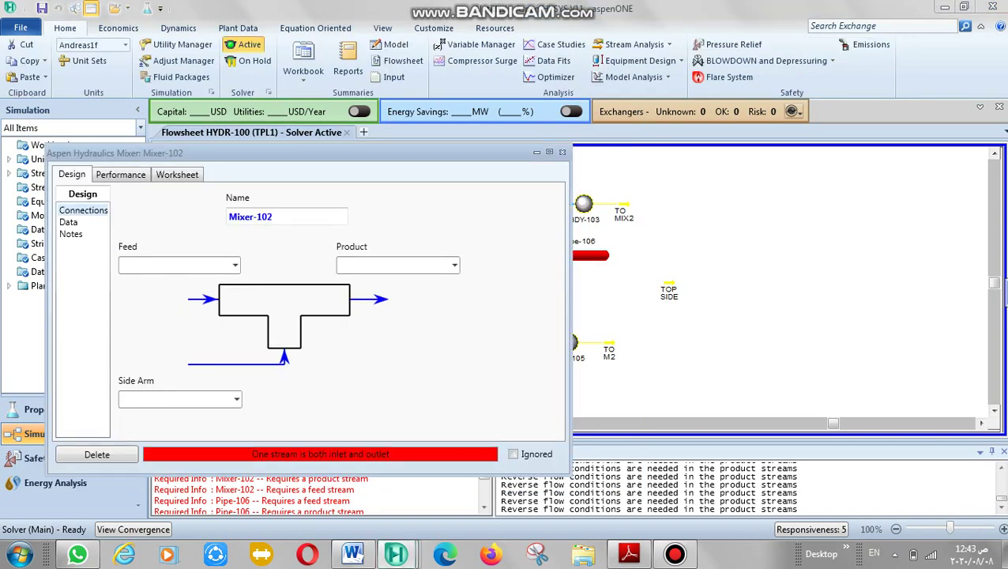
{"action": "left_click", "coordinate": [236, 265]}
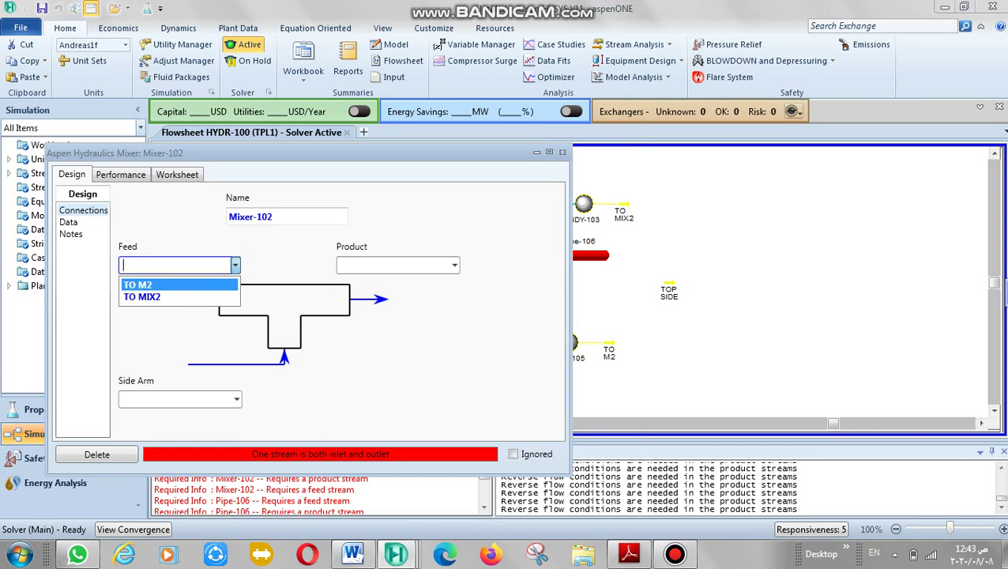
{"action": "key", "text": "Return"}
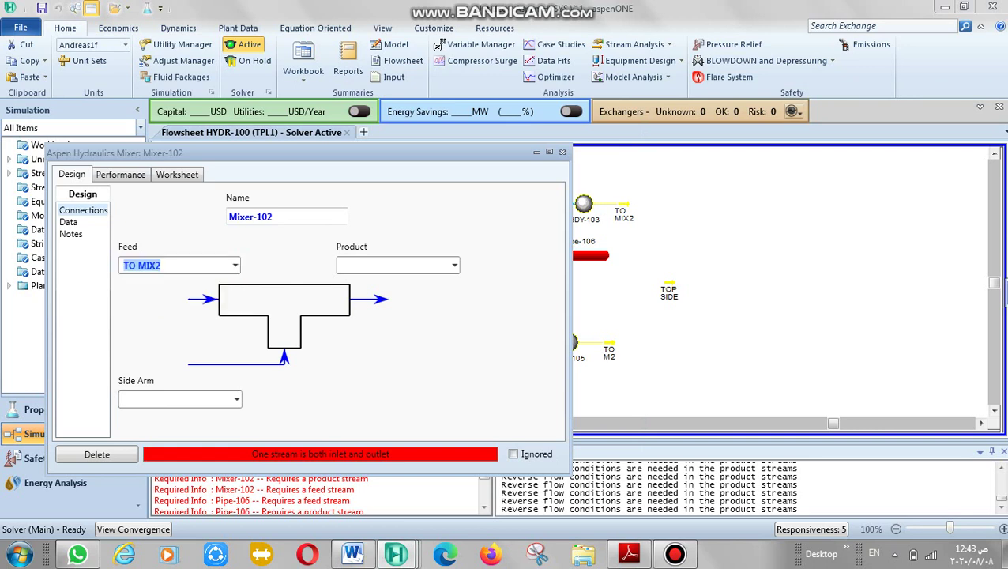
{"action": "key", "text": "Tab"}
{"action": "key", "text": "alt+Down"}
{"action": "key", "text": "Down"}
{"action": "key", "text": "Return"}
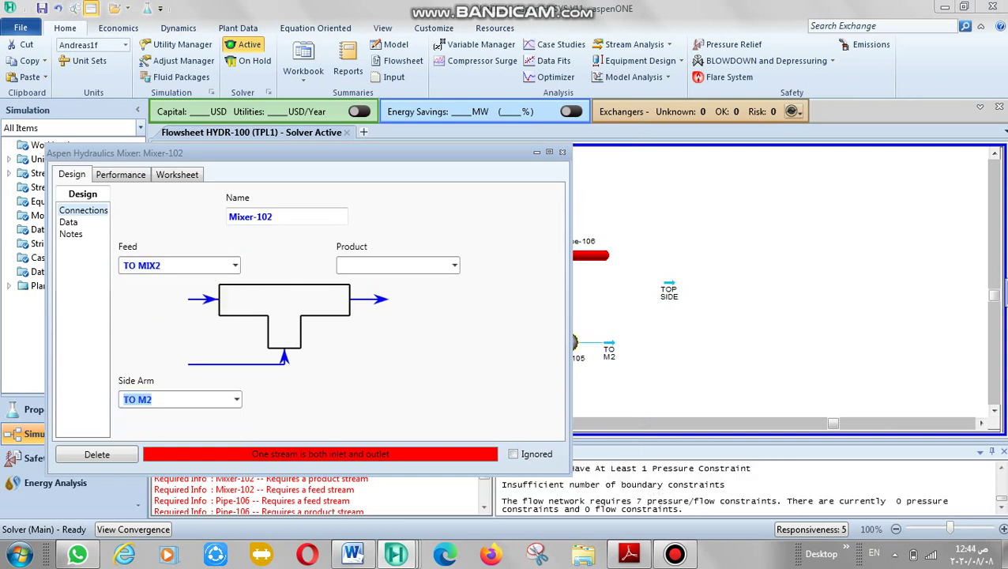
{"action": "key", "text": "Tab"}
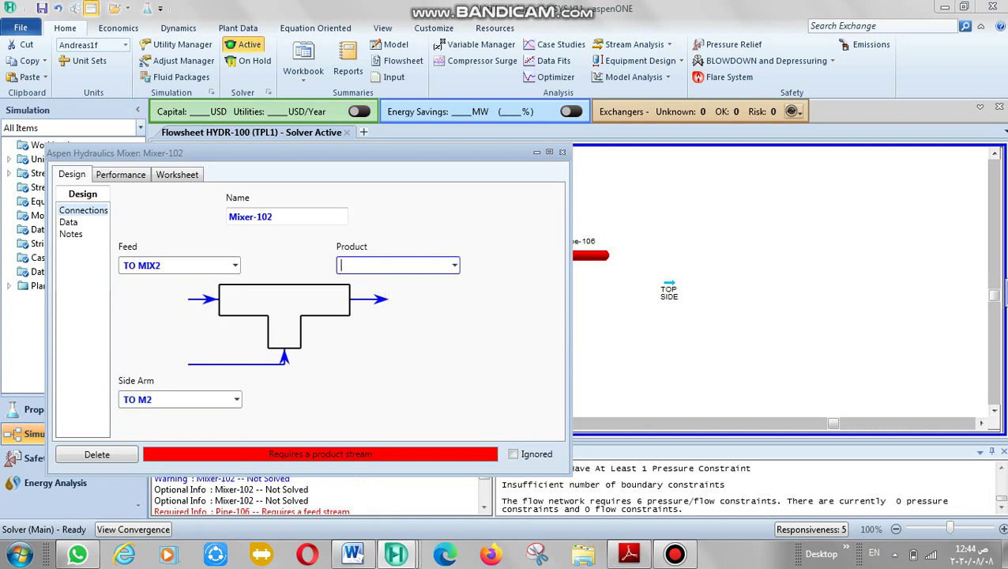
{"action": "type", "text": "TO F P"}
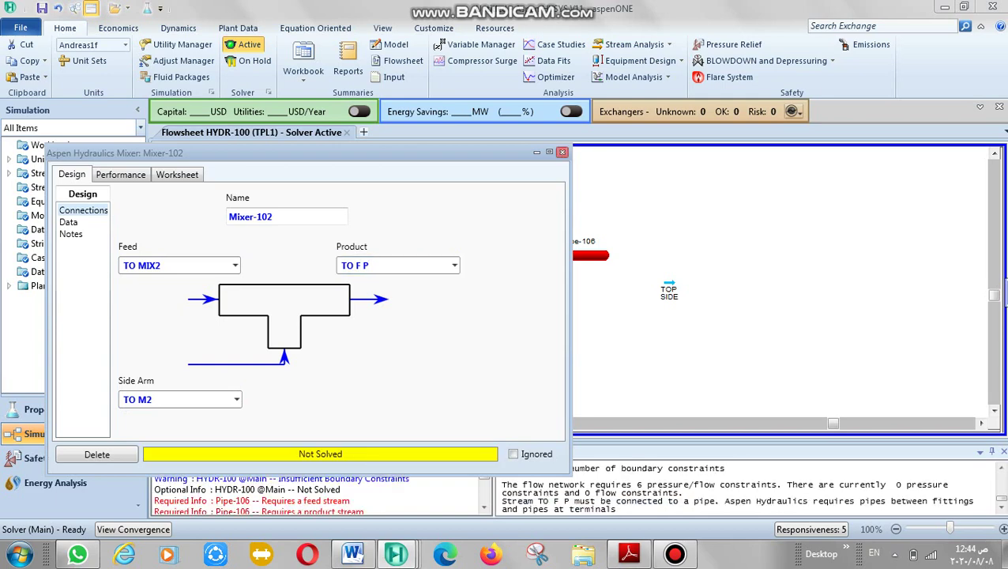
{"action": "left_click", "coordinate": [562, 152]}
Step: Reposition Pipe-106 and the TO F P stream on the flowsheet to make room between Mixer-102 and TOP SIDE
{"action": "left_click", "coordinate": [566, 182]}
{"action": "left_click_drag", "start_coordinate": [579, 254], "coordinate": [611, 262]}
{"action": "left_click_drag", "start_coordinate": [511, 307], "coordinate": [546, 301]}
Step: Connect TO F P as the feed of Pipe-106 and TOP SIDE as its product stream
{"action": "double_click", "coordinate": [611, 263]}
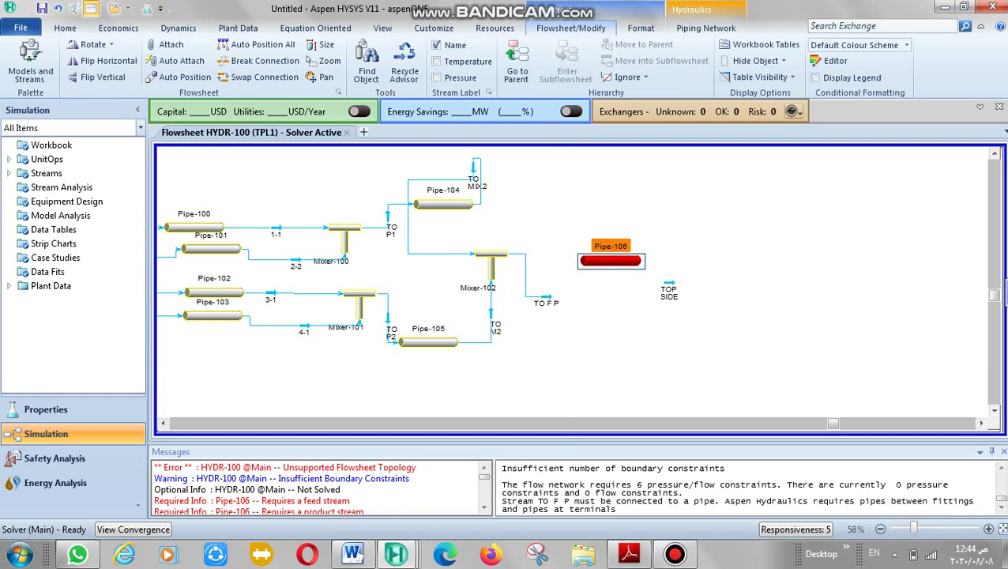
{"action": "left_click", "coordinate": [269, 295]}
{"action": "left_click", "coordinate": [172, 314]}
{"action": "left_click", "coordinate": [488, 295]}
{"action": "left_click", "coordinate": [394, 312]}
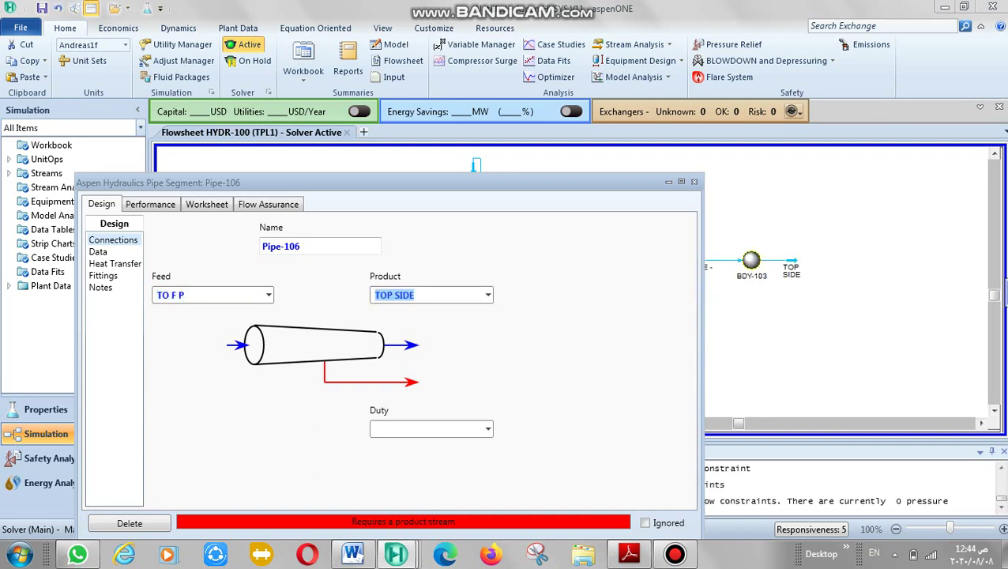
Step: Set Pipe-106's pipe schedule to Schedule 40 and its nominal diameter to 200 mm
{"action": "left_click", "coordinate": [98, 252]}
{"action": "left_click", "coordinate": [399, 238]}
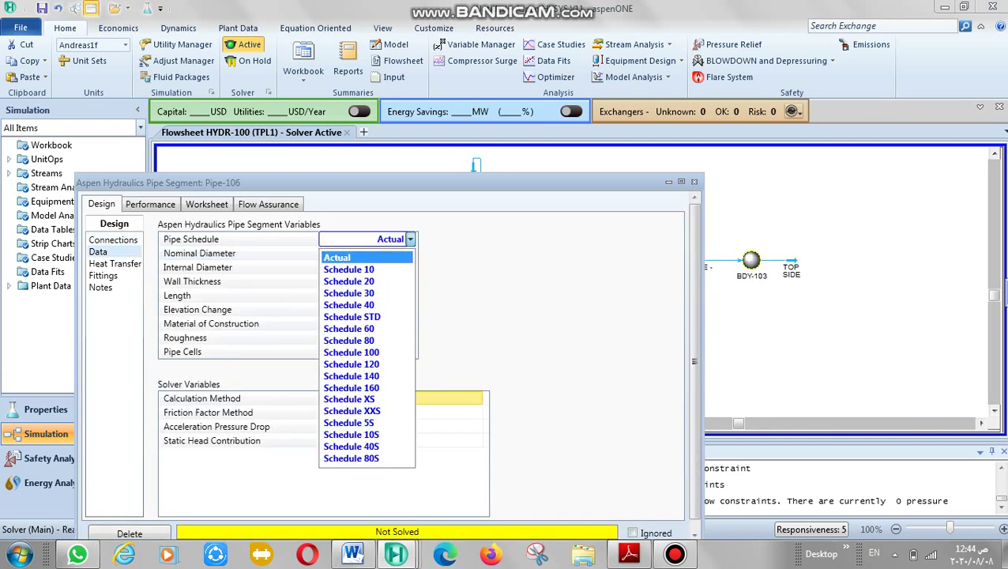
{"action": "left_click", "coordinate": [367, 305]}
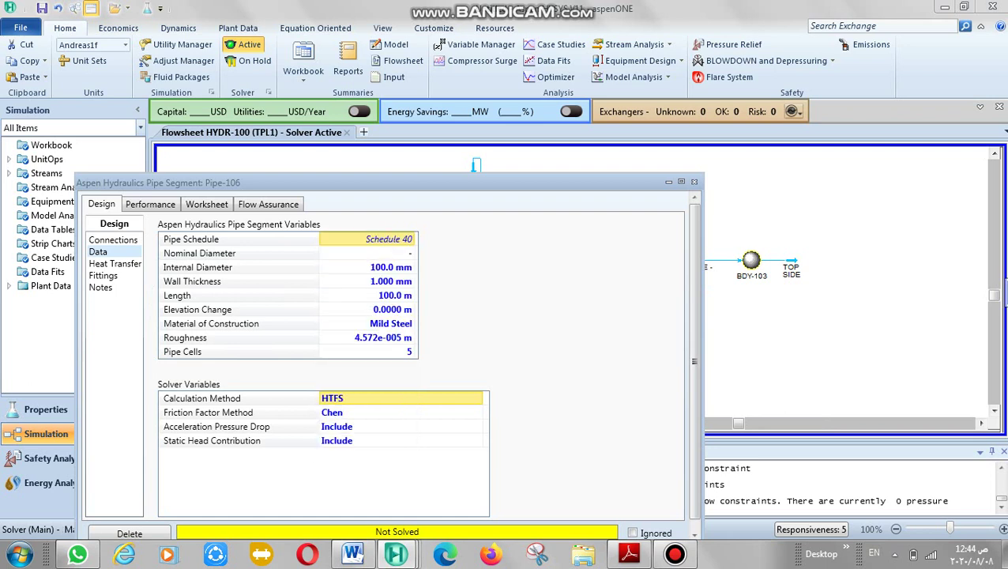
{"action": "left_click", "coordinate": [364, 253]}
{"action": "left_click", "coordinate": [410, 252]}
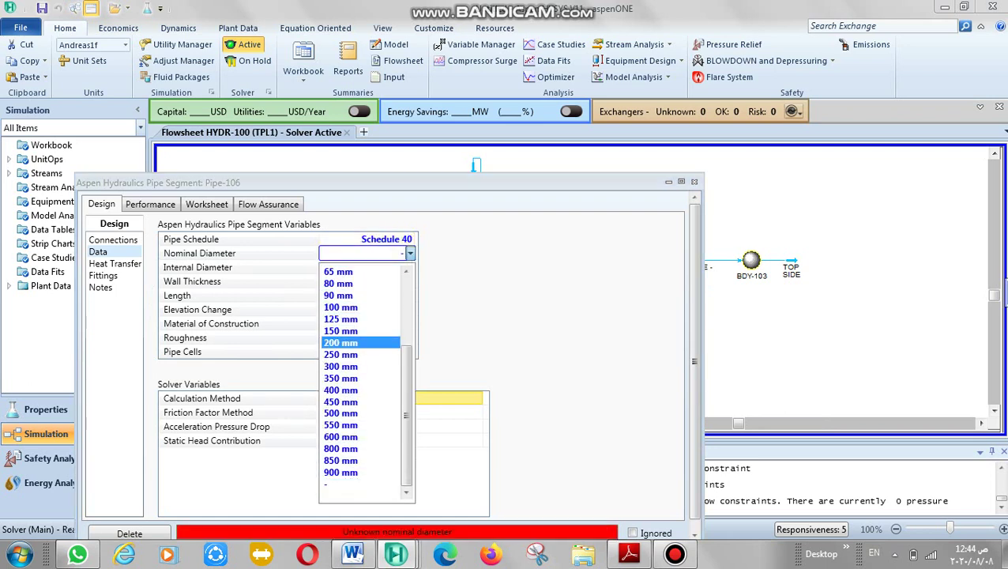
{"action": "key", "text": "Return"}
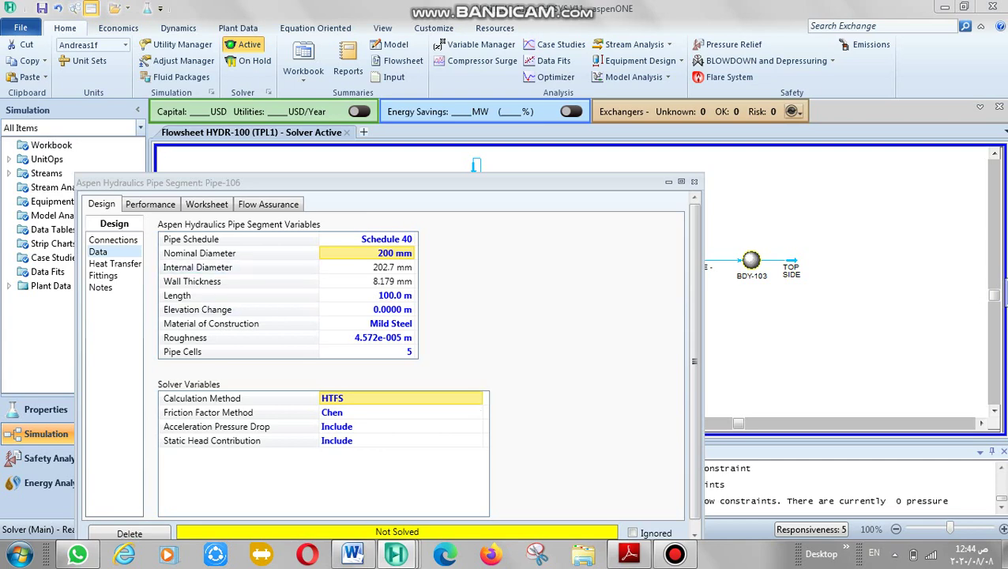
Step: Specify Pipe-106's heat transfer by Estimate HTC with water at 0 °C as the ambient medium and close the pipe window
{"action": "left_click", "coordinate": [114, 264]}
{"action": "left_click", "coordinate": [420, 237]}
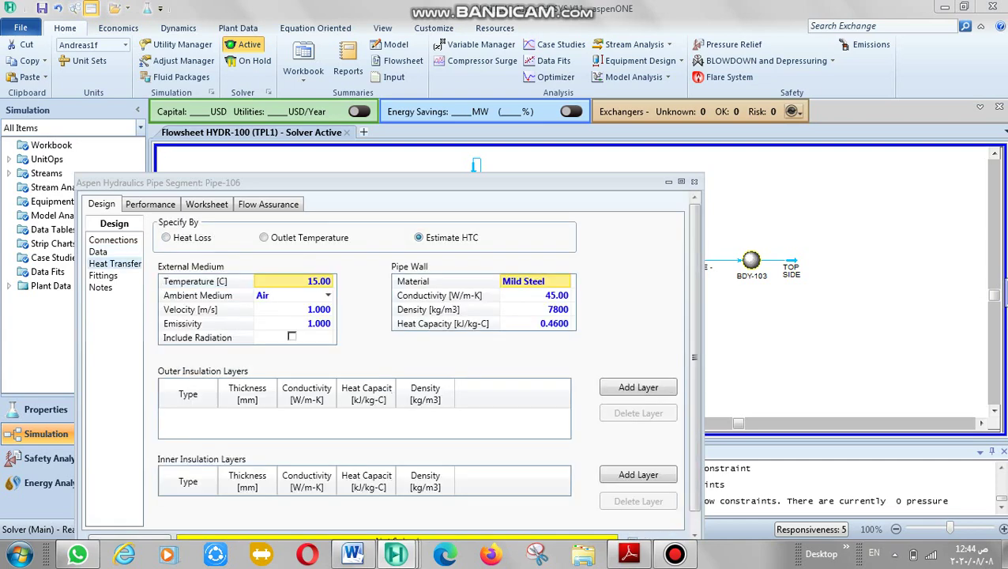
{"action": "type", "text": "0"}
{"action": "key", "text": "Return"}
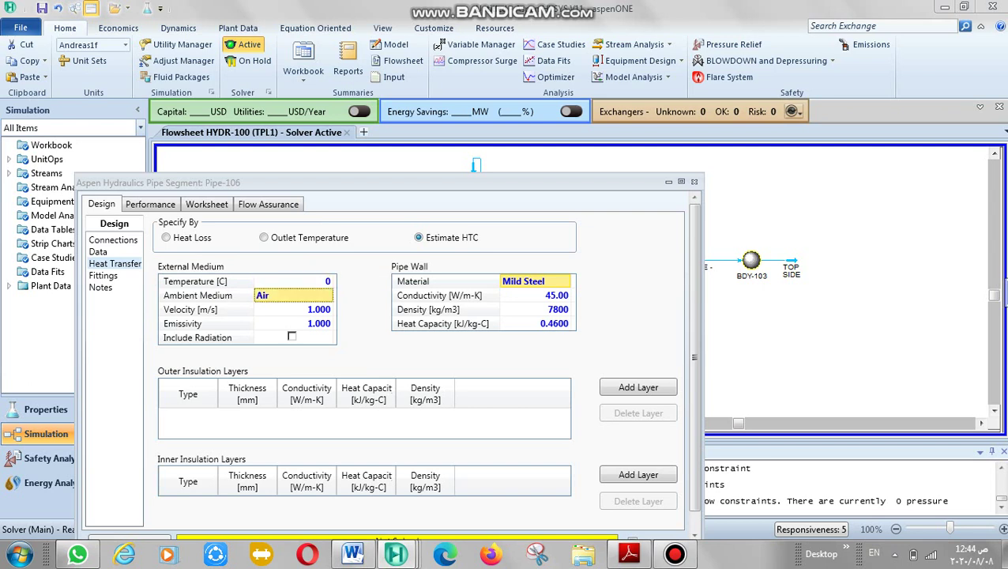
{"action": "left_click", "coordinate": [329, 295]}
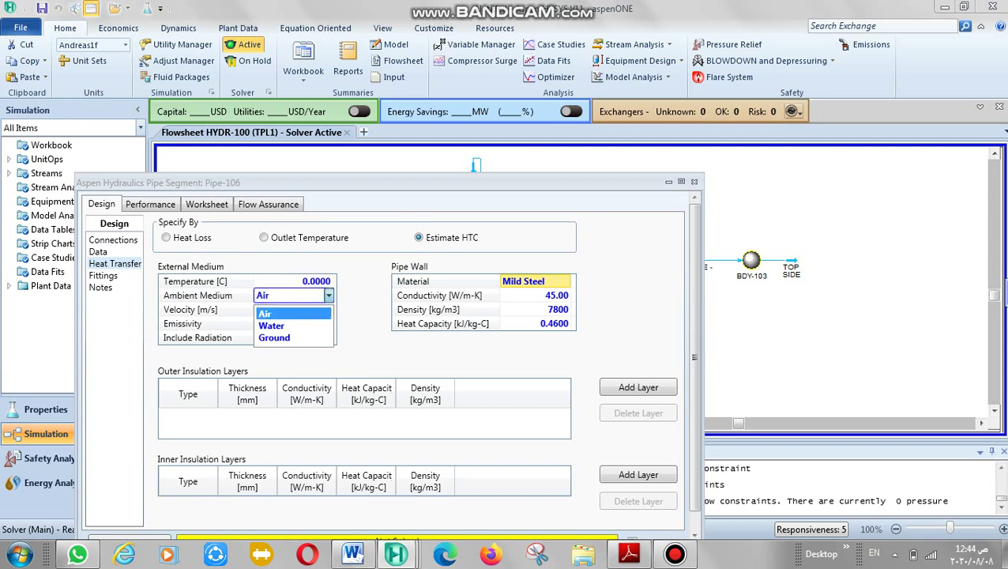
{"action": "key", "text": "Down"}
{"action": "key", "text": "Return"}
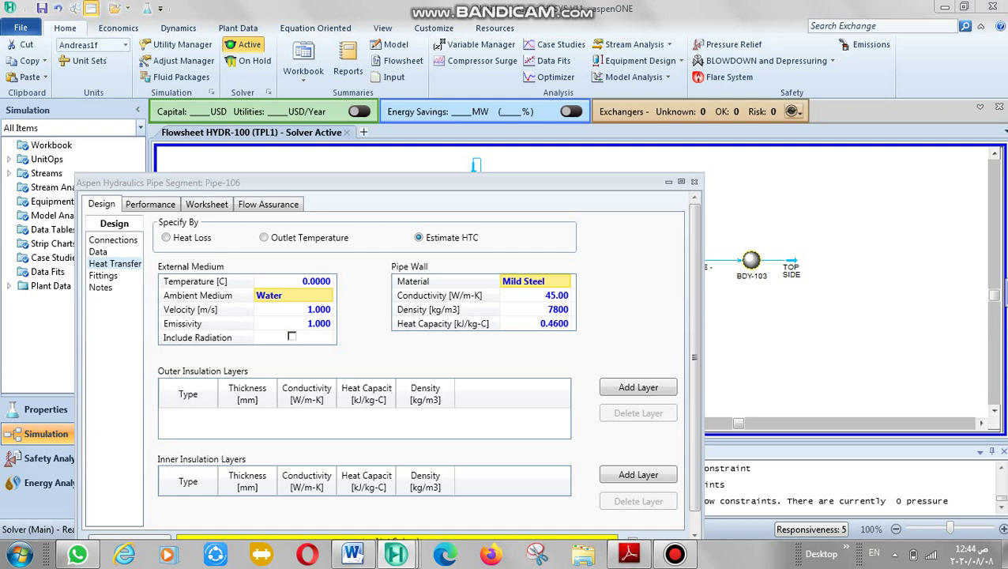
{"action": "left_click", "coordinate": [694, 181]}
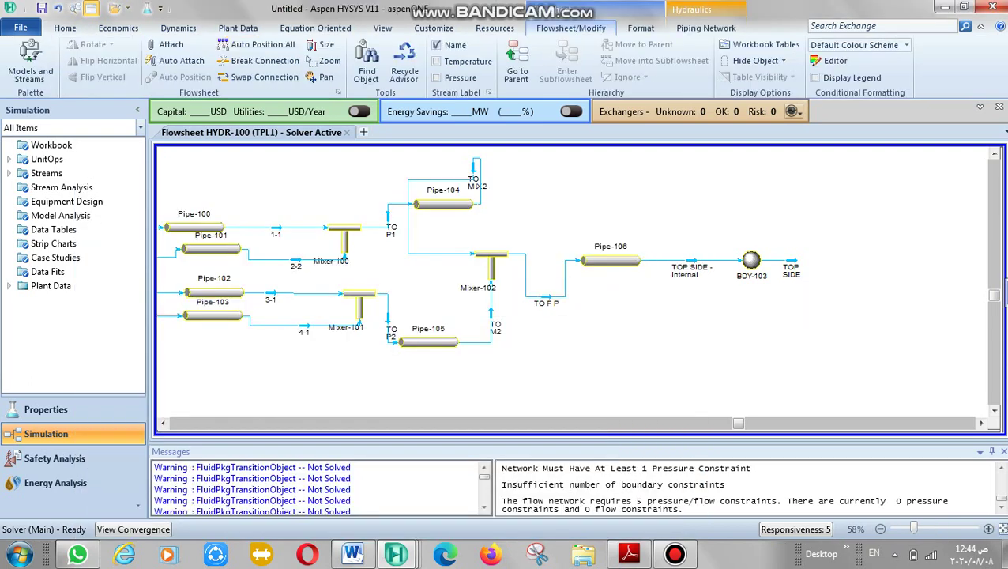
Step: Examine the stream conditions and reference conditions of well2 at the inlet side of the sub-flowsheet
{"action": "left_click", "coordinate": [163, 423]}
{"action": "left_click", "coordinate": [163, 423]}
{"action": "left_click", "coordinate": [163, 422]}
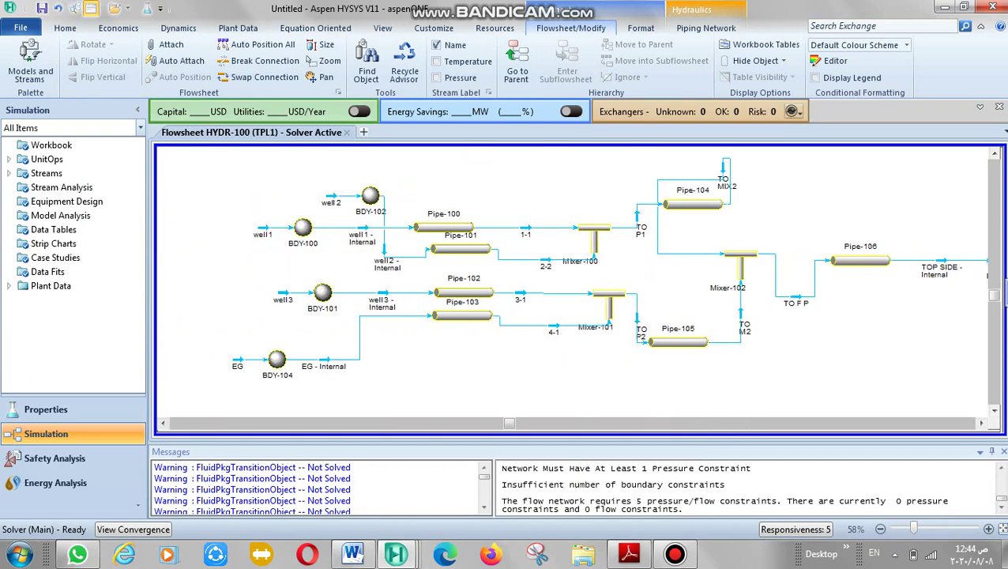
{"action": "double_click", "coordinate": [331, 196]}
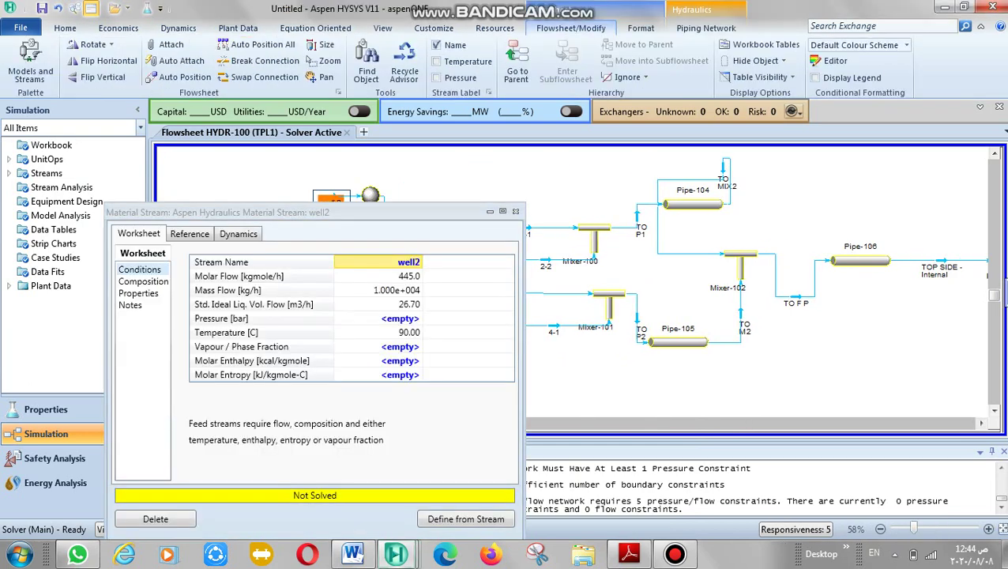
{"action": "left_click", "coordinate": [189, 234]}
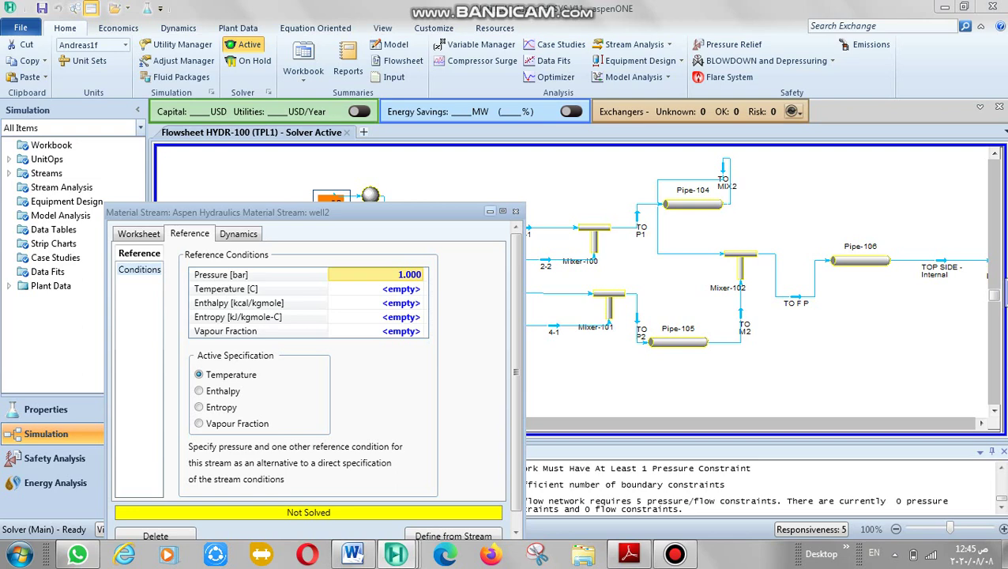
{"action": "left_click", "coordinate": [515, 211]}
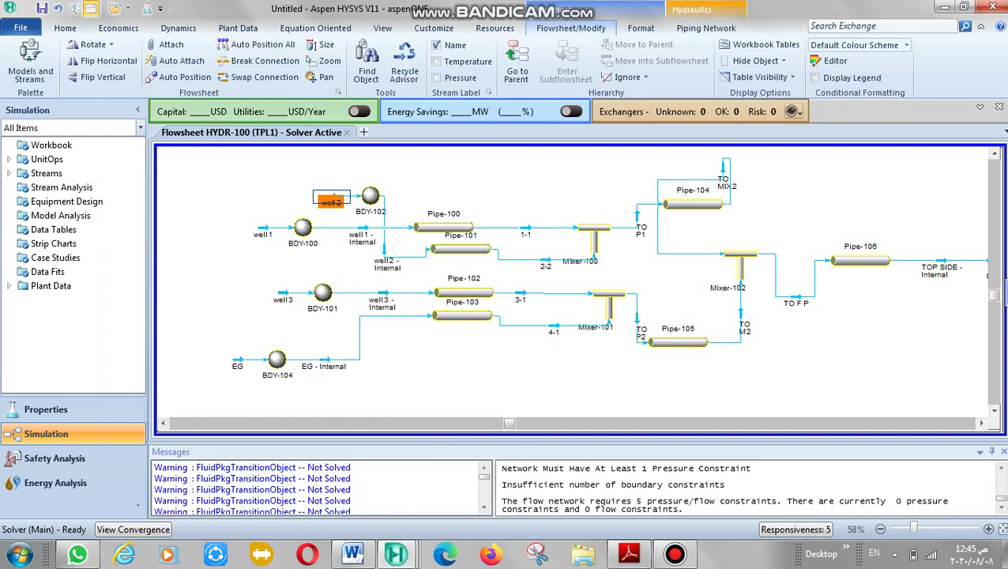
Step: Return to the parent flowsheet and open the steady-state constraints of the HYDR-100 sub-flowsheet
{"action": "left_click", "coordinate": [518, 62]}
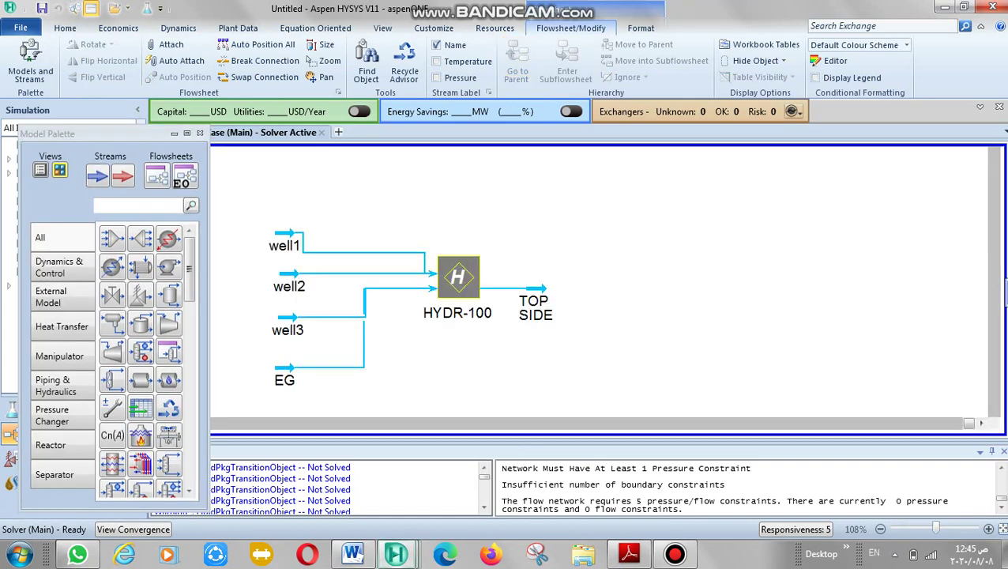
{"action": "left_click", "coordinate": [466, 292]}
{"action": "left_click_drag", "start_coordinate": [467, 293], "coordinate": [468, 292]}
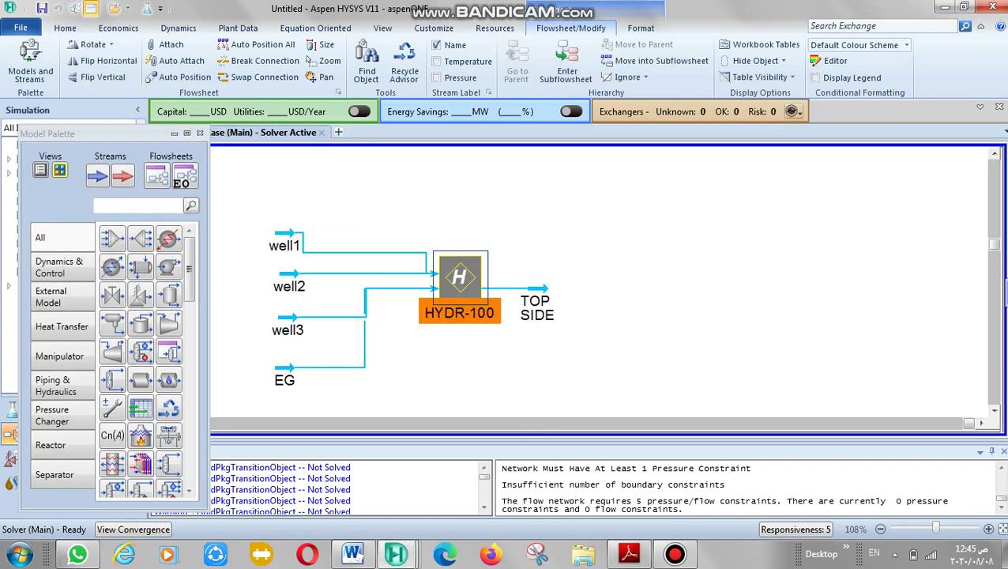
{"action": "double_click", "coordinate": [467, 291]}
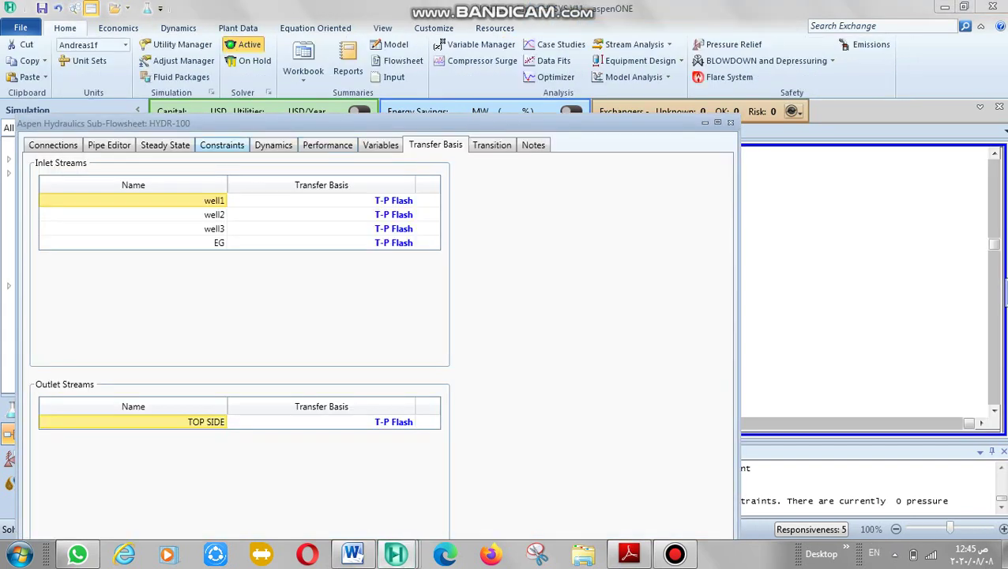
{"action": "left_click", "coordinate": [222, 145]}
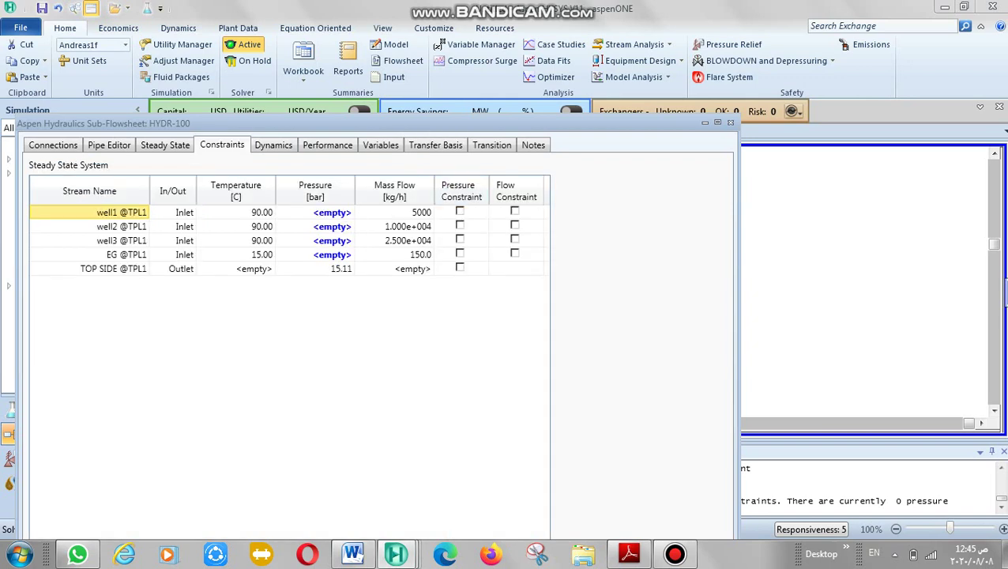
Step: Apply flow constraints to the well1, well2, well3 and EG inlets and a pressure constraint to the TOP SIDE outlet
{"action": "left_click", "coordinate": [515, 211]}
{"action": "left_click", "coordinate": [515, 225]}
{"action": "left_click", "coordinate": [516, 254]}
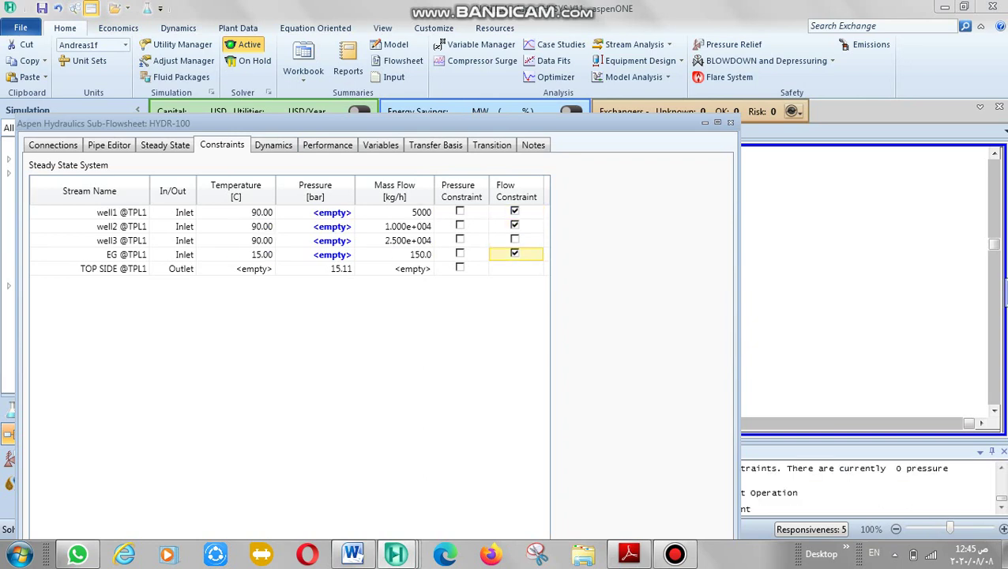
{"action": "left_click", "coordinate": [515, 240]}
{"action": "left_click", "coordinate": [460, 268]}
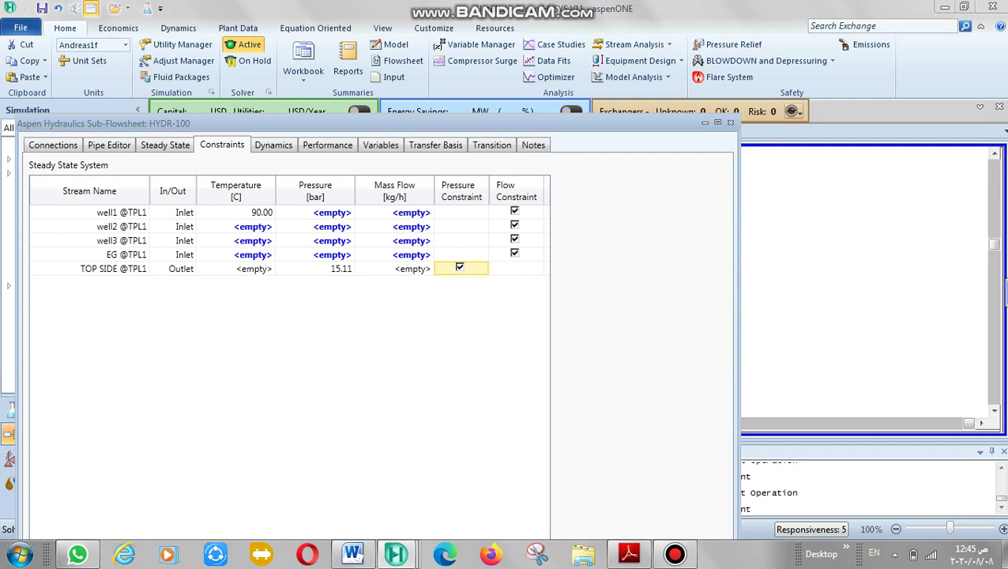
Step: Enlarge the HYDR-100 window and examine the performance results for the boundary streams and the pipes
{"action": "left_click", "coordinate": [717, 122]}
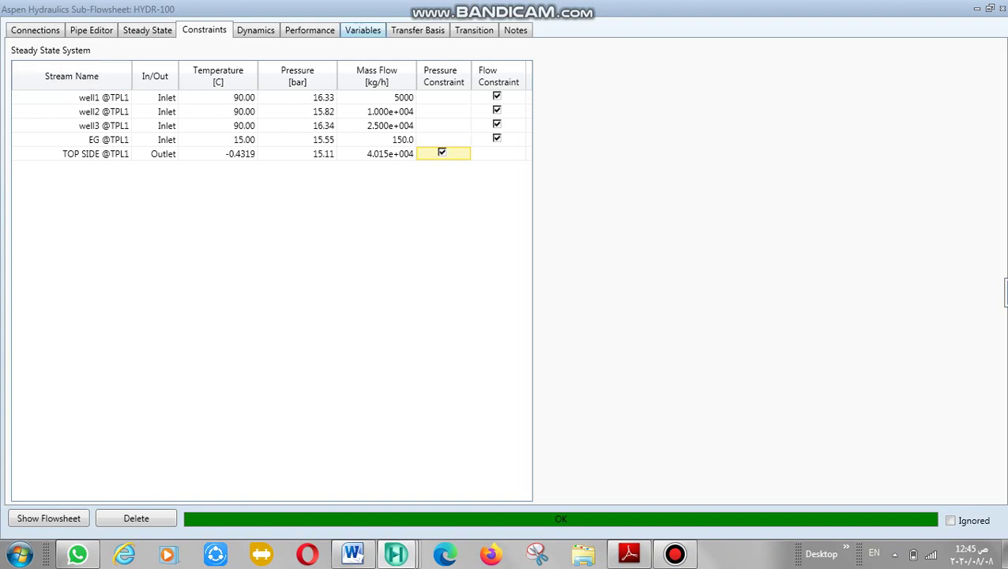
{"action": "left_click", "coordinate": [309, 30]}
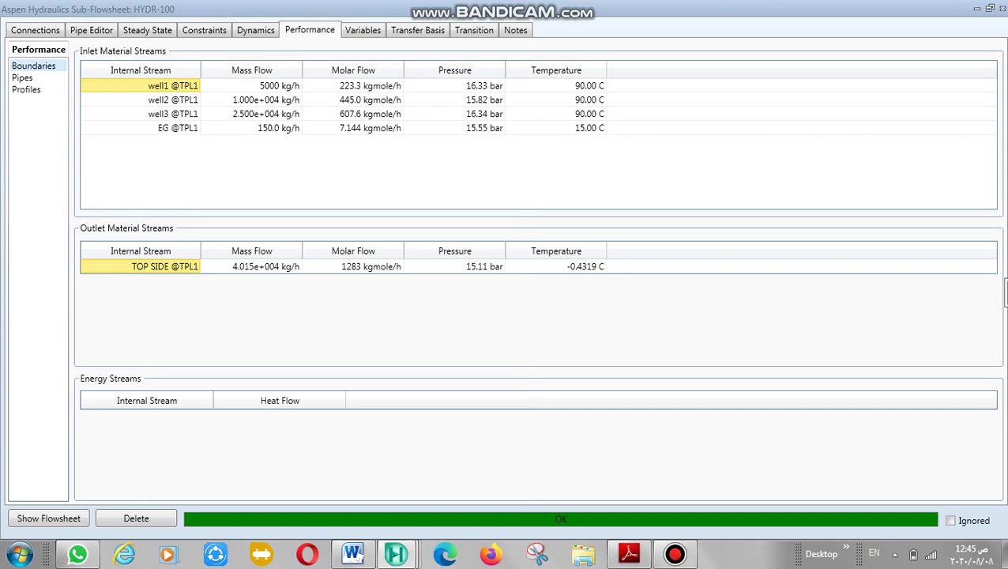
{"action": "mouse_move", "coordinate": [468, 83]}
{"action": "left_click", "coordinate": [22, 78]}
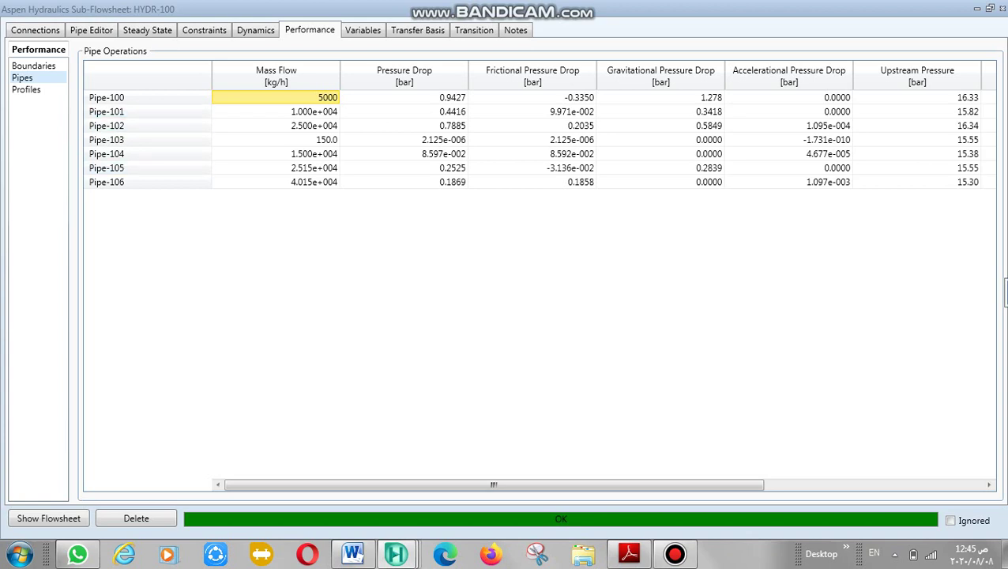
Step: Create a performance profile with Pipe-104 as its selected unit operation, keeping the default profile name
{"action": "left_click", "coordinate": [26, 89]}
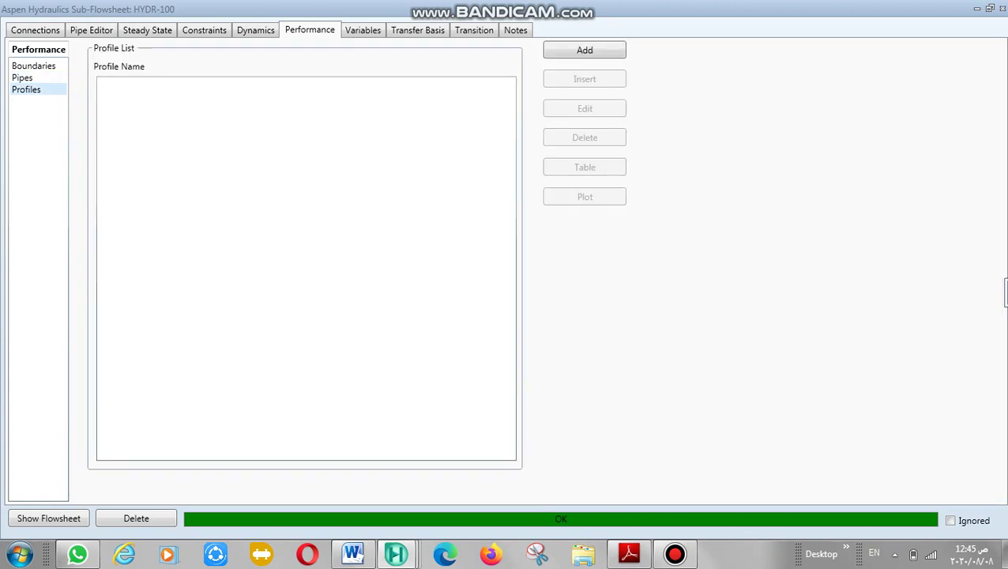
{"action": "left_click", "coordinate": [584, 50]}
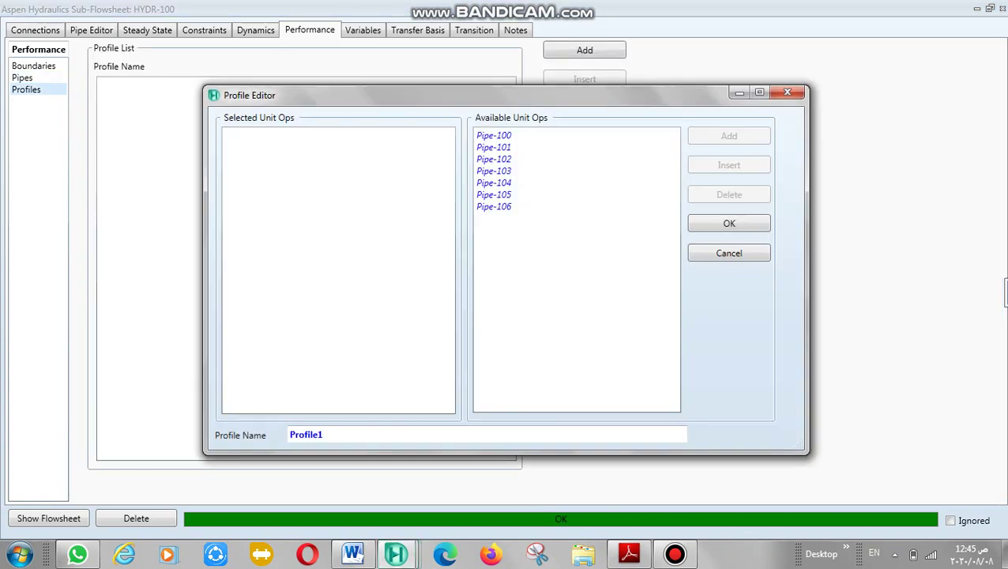
{"action": "left_click", "coordinate": [495, 182]}
{"action": "left_click", "coordinate": [729, 136]}
{"action": "double_click", "coordinate": [494, 182]}
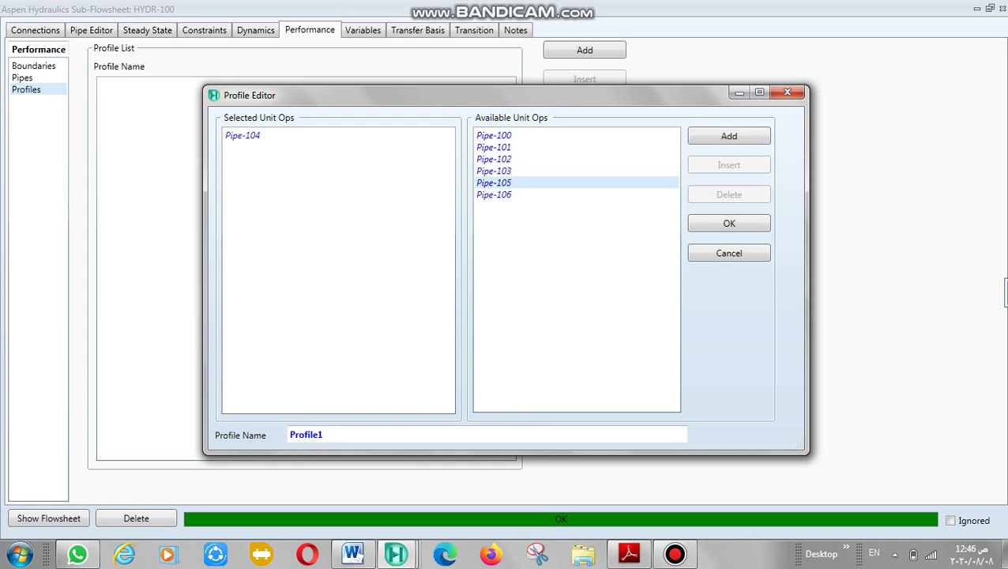
{"action": "left_click", "coordinate": [242, 135]}
{"action": "left_click", "coordinate": [728, 224]}
Step: Open the plot of the Pipe-104 performance profile
{"action": "left_click", "coordinate": [116, 85]}
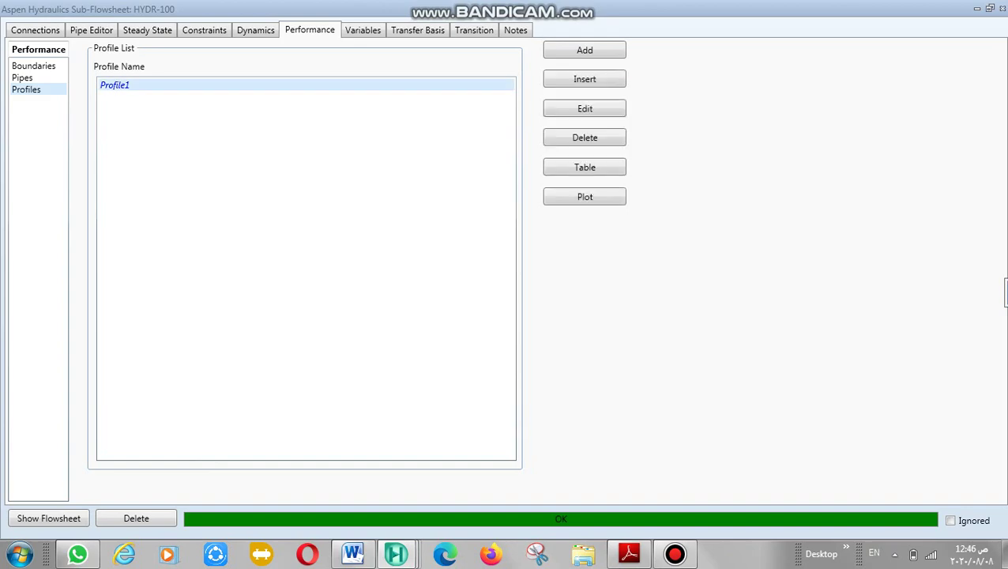
{"action": "left_click", "coordinate": [585, 197]}
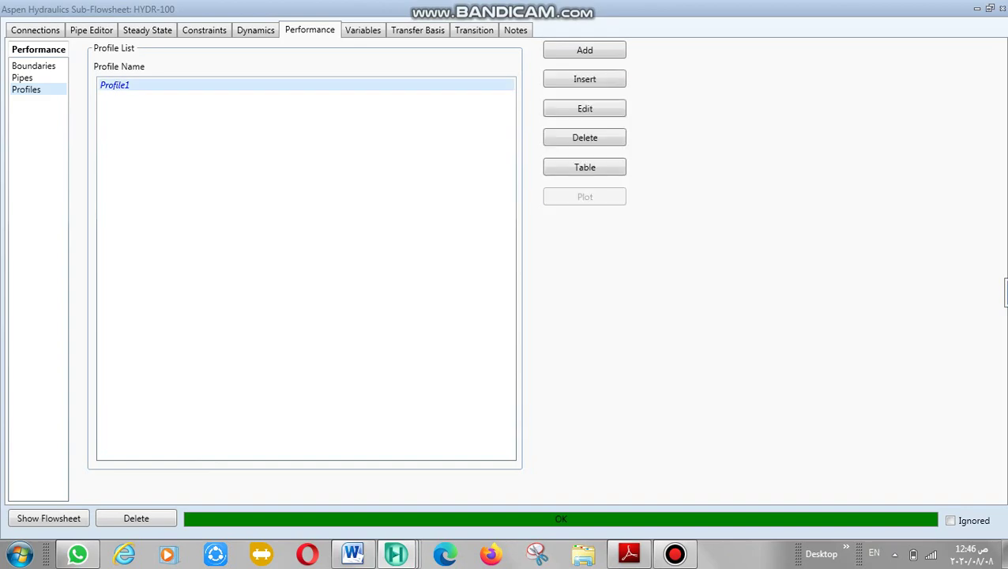